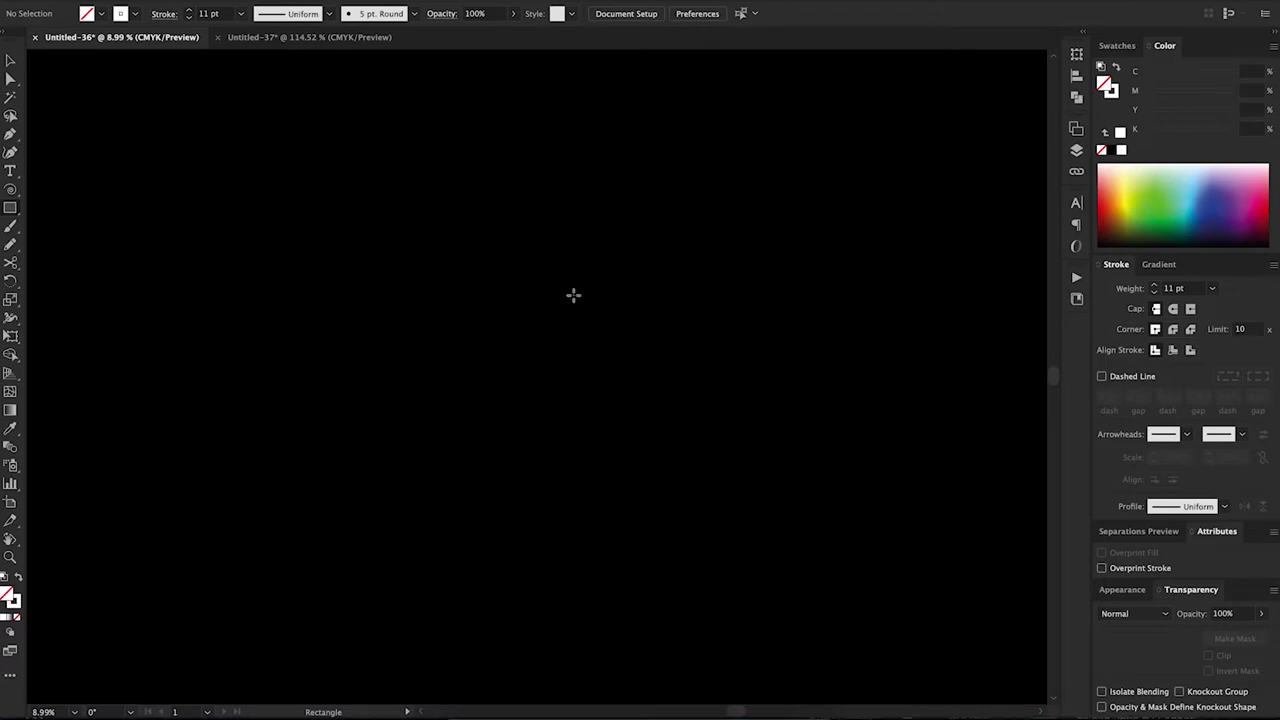
Draw a wide rectangle across the middle of the black artboard and select it.
left_click_drag(435, 231, 817, 425)
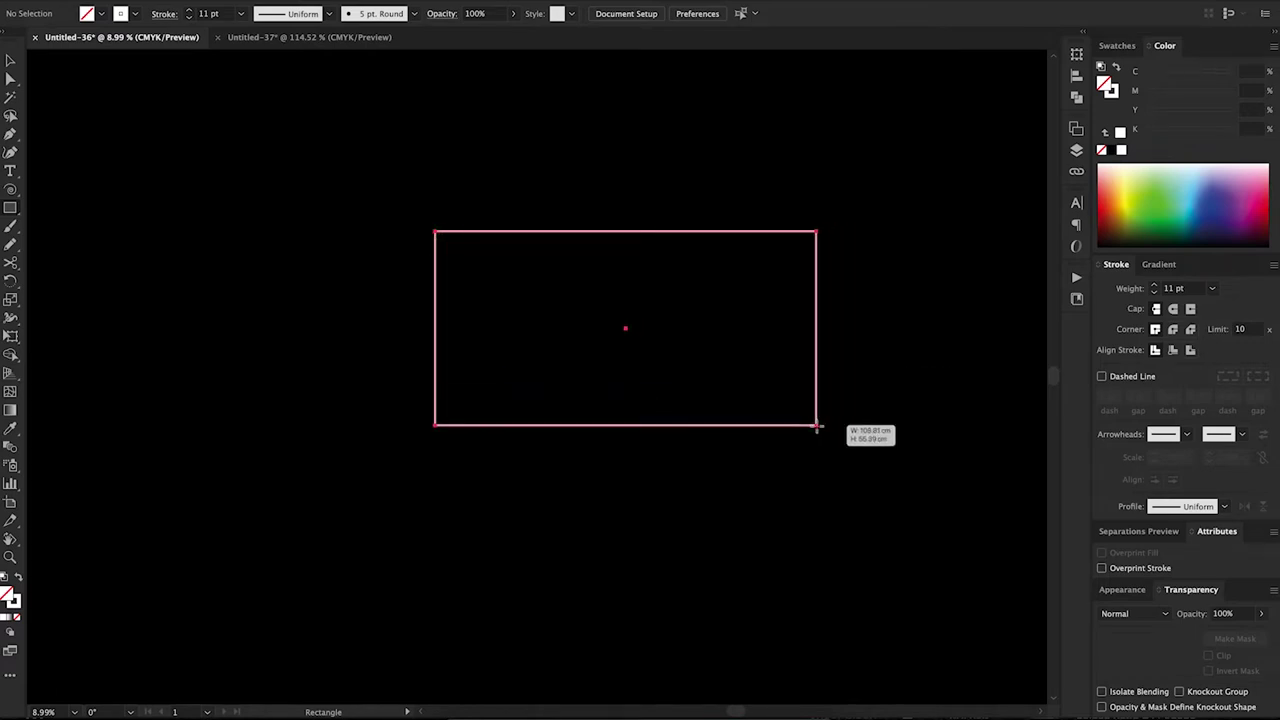
left_click_drag(817, 425, 805, 425)
key("v")
left_click(646, 486)
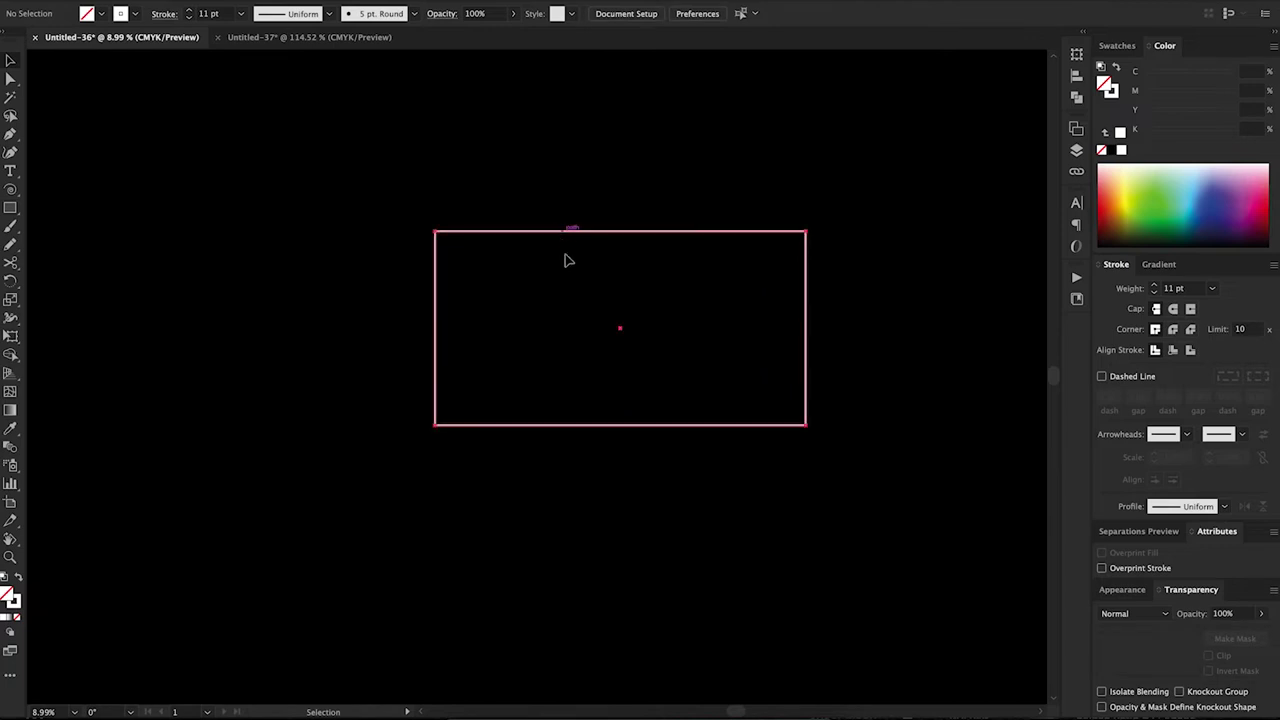
left_click(565, 260)
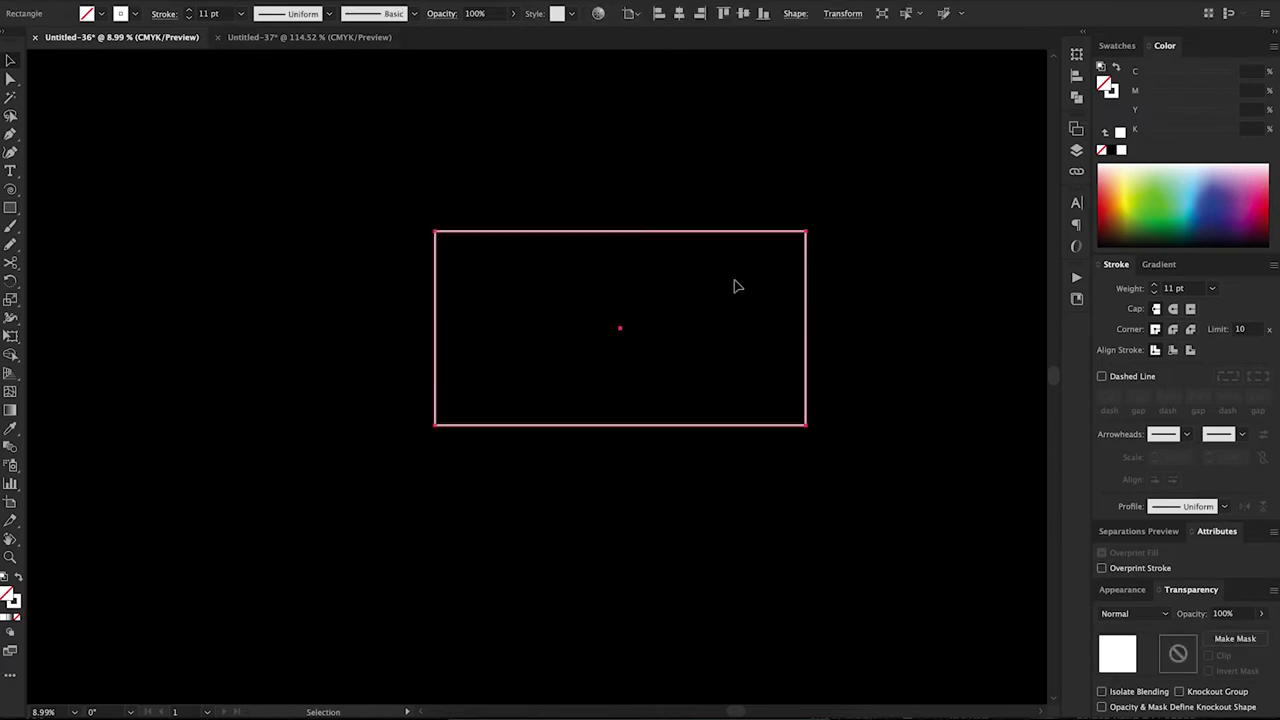
left_click(185, 0)
mouse_move(180, 350)
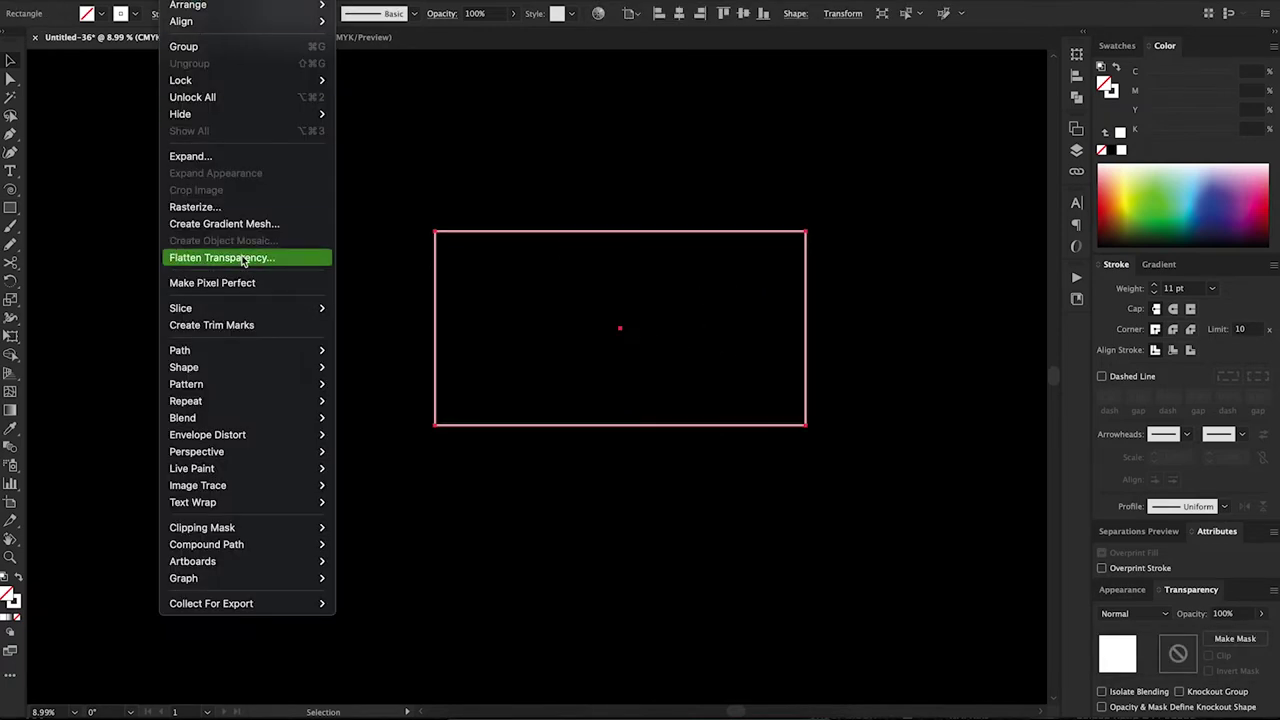
left_click(373, 409)
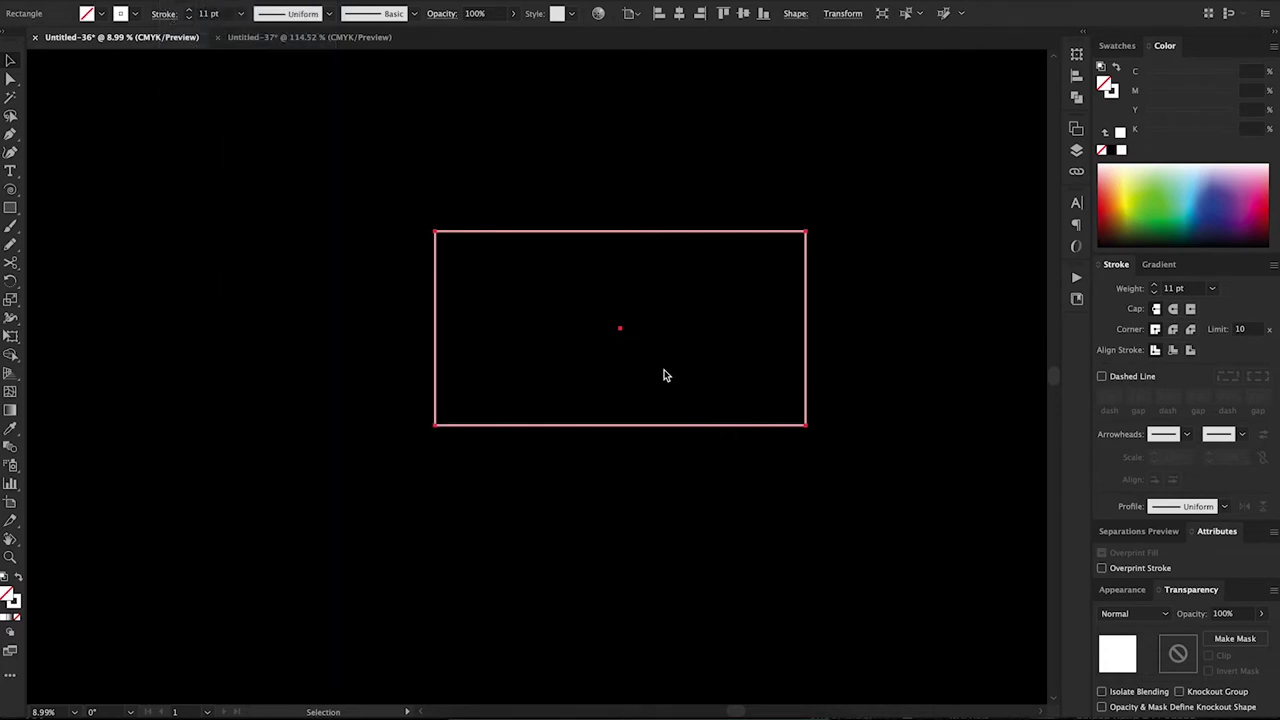
Offset the rectangle by -8.2 cm to create an inner rectangle.
key("Up")
key("Up")
key("Up")
key("Up")
key("Up")
key("Up")
key("Down")
key("Down")
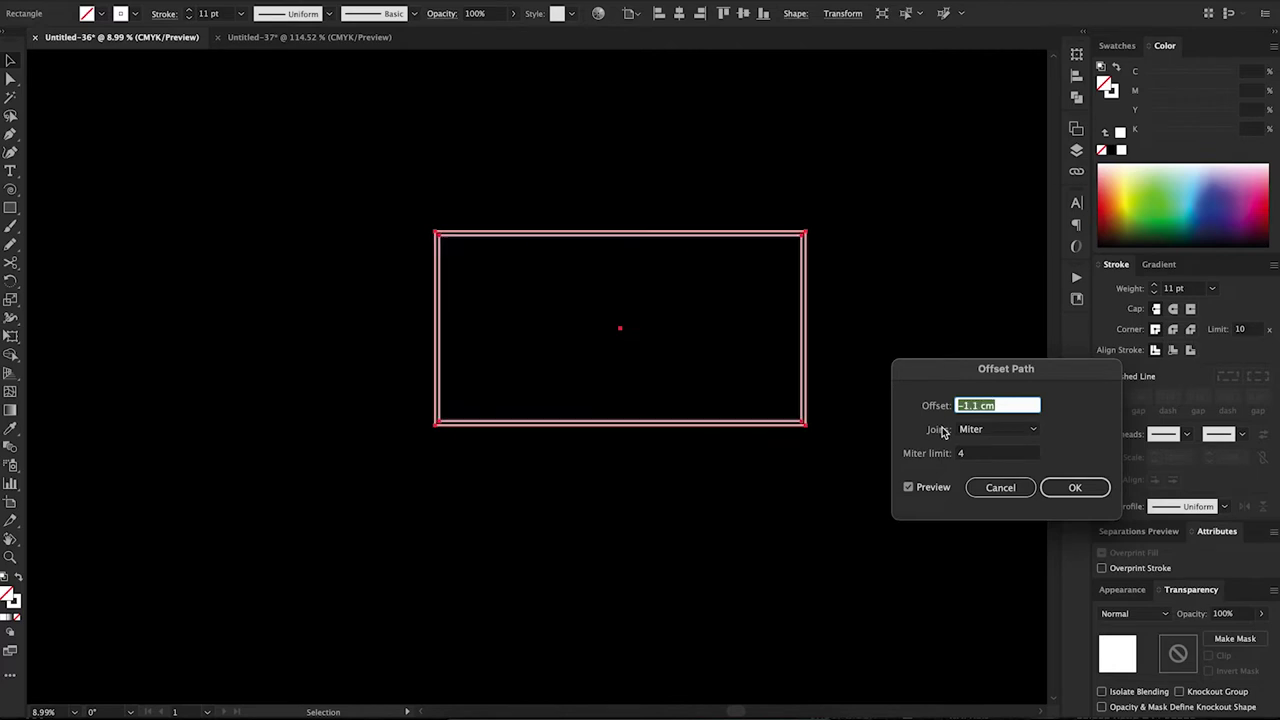
key("Down")
key("Down")
key("Down")
key("Down")
key("Down")
key("Down")
key("Down")
key("Down")
key("Down")
key("Down")
key("Down")
key("Down")
key("Down")
key("Down")
key("Down")
key("Down")
key("Down")
key("Down")
key("Down")
key("Down")
key("Down")
key("Down")
key("Down")
key("Down")
key("Down")
key("Down")
key("Down")
key("Down")
key("Down")
key("Down")
key("Down")
key("Down")
key("Down")
key("Down")
key("Down")
key("Down")
key("Down")
key("Down")
key("Down")
left_click(1075, 489)
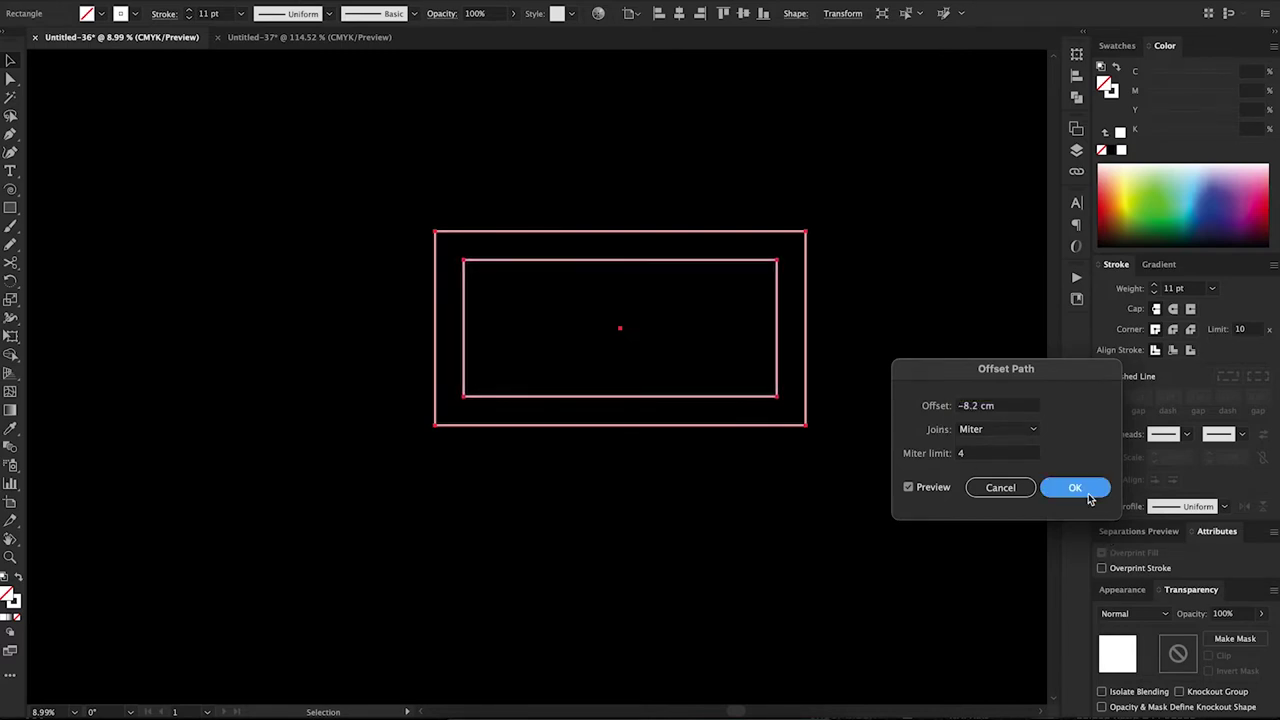
Select both rectangles and combine them into one compound path.
left_click(806, 308, "shift")
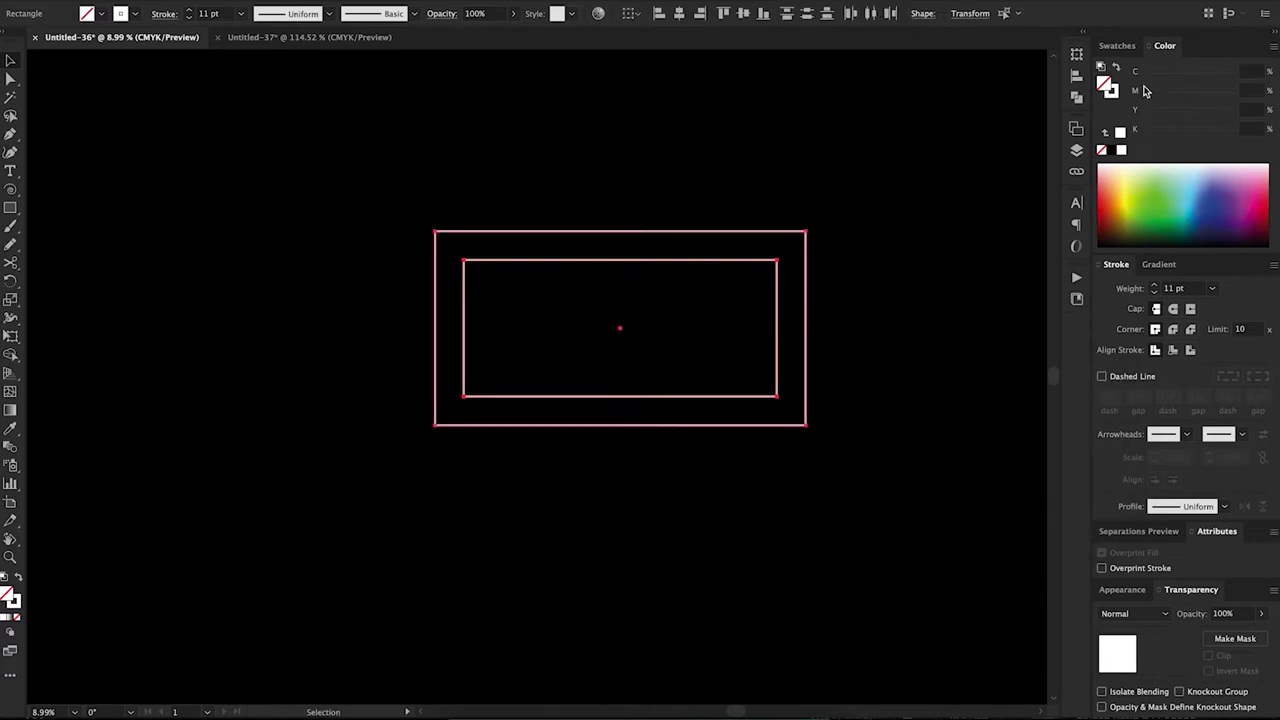
left_click(1076, 97)
left_click(919, 88)
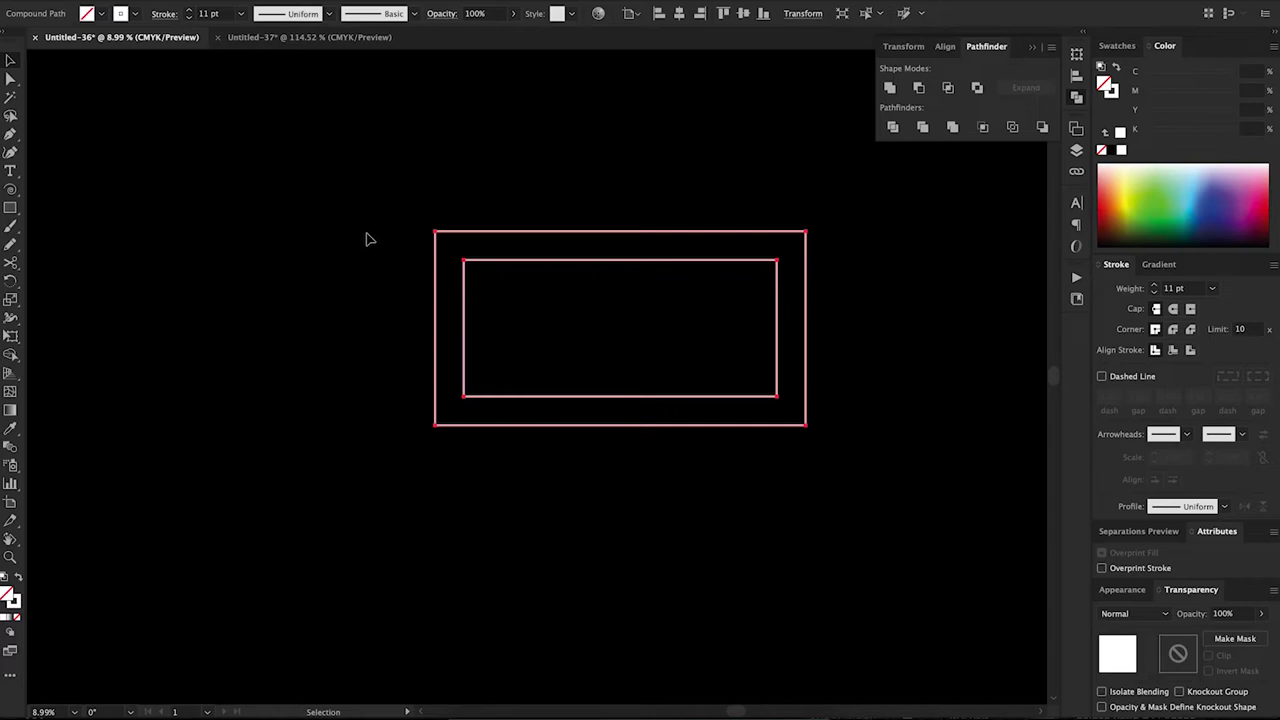
Round the right corners of both rectangles into full semicircles, forming a double-outlined D.
key("a")
mouse_move(780, 250)
left_mouse_down()
mouse_move(777, 414)
mouse_move(447, 340)
left_mouse_up()
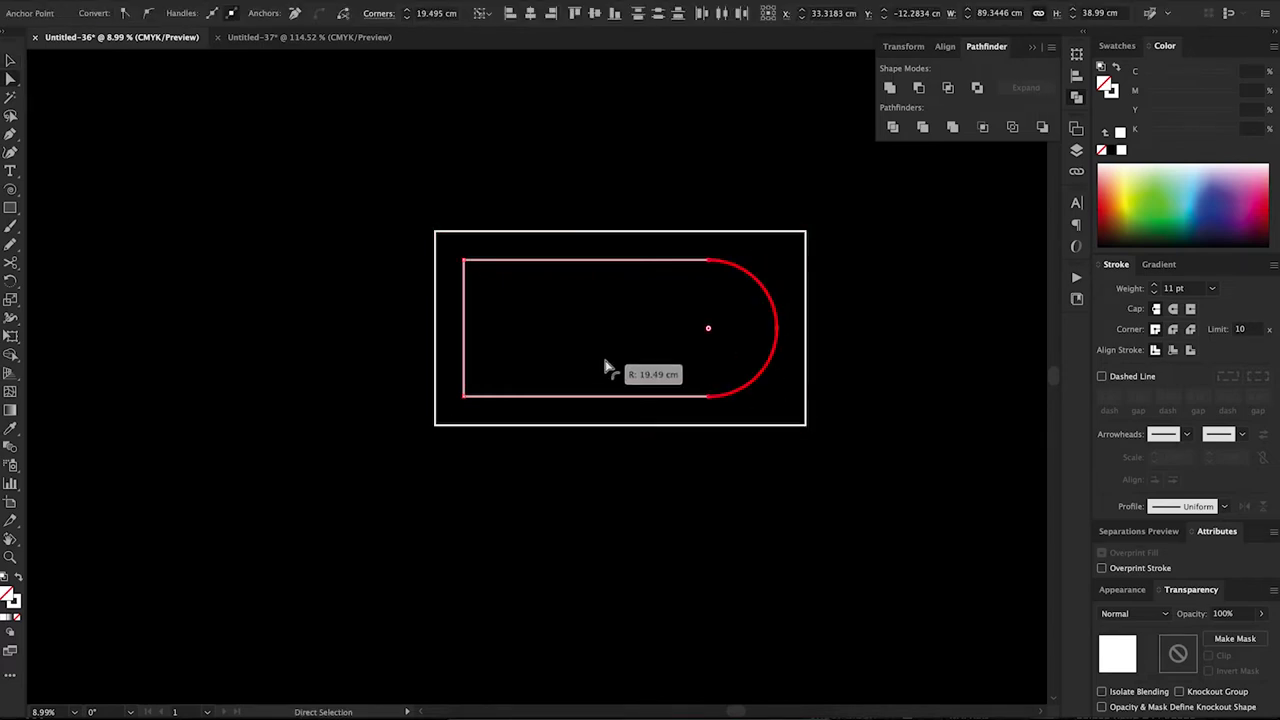
left_click(806, 427)
left_click(806, 232, "shift")
left_click_drag(797, 249, 474, 304)
left_click(776, 492)
left_click_drag(776, 492, 647, 436)
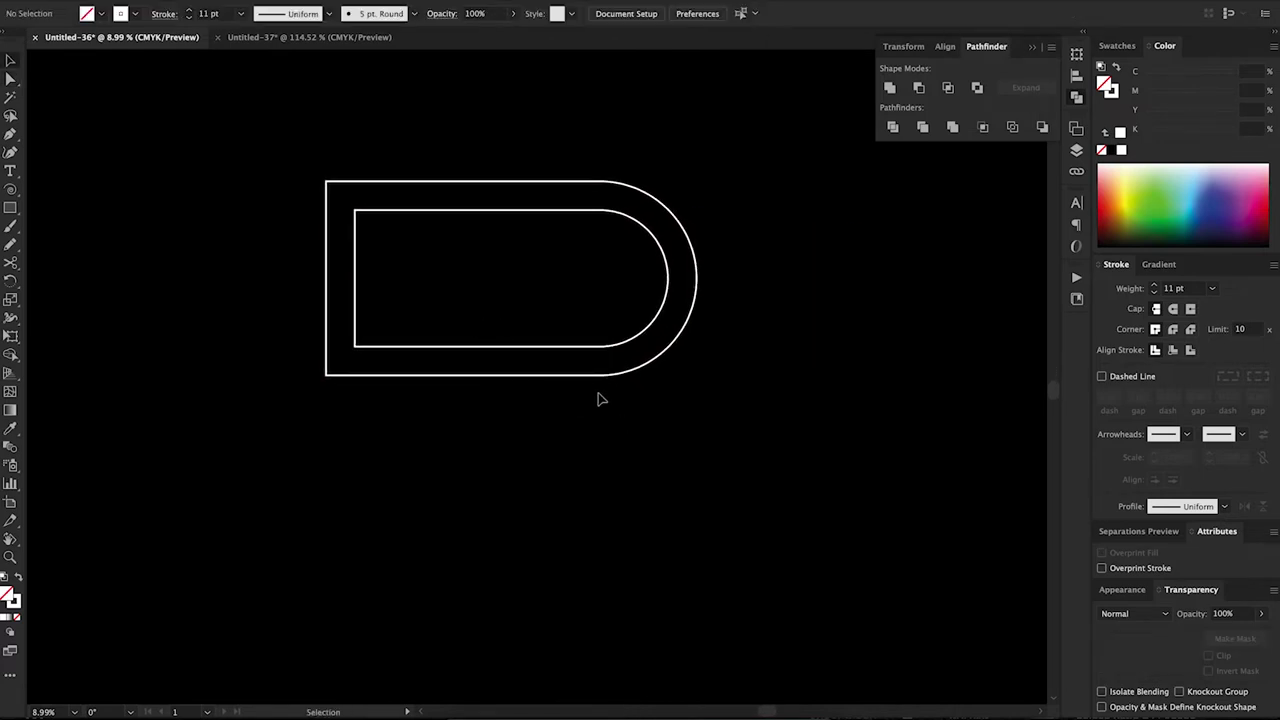
Draw a 45° diamond and stretch it into a long tilted rectangle against the D.
key("m")
mouse_move(410, 308)
left_mouse_down()
mouse_move(589, 487)
mouse_move(458, 512)
left_mouse_up()
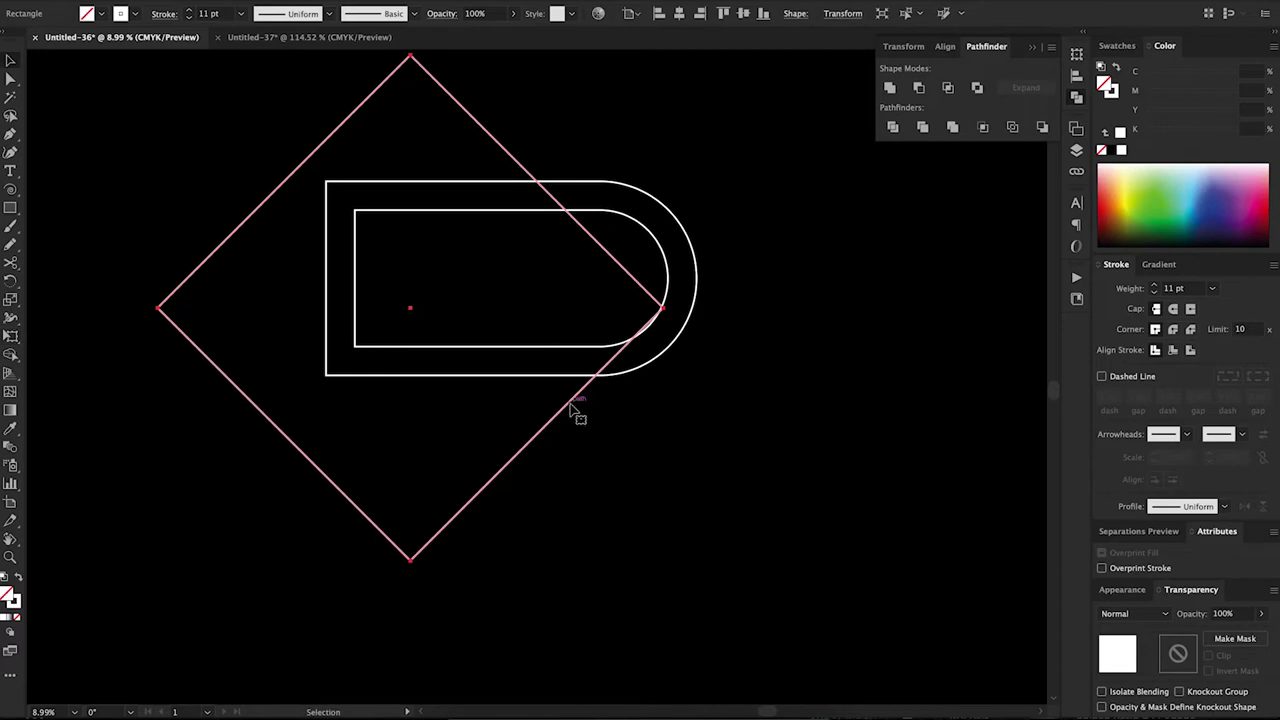
left_click_drag(570, 440, 589, 528)
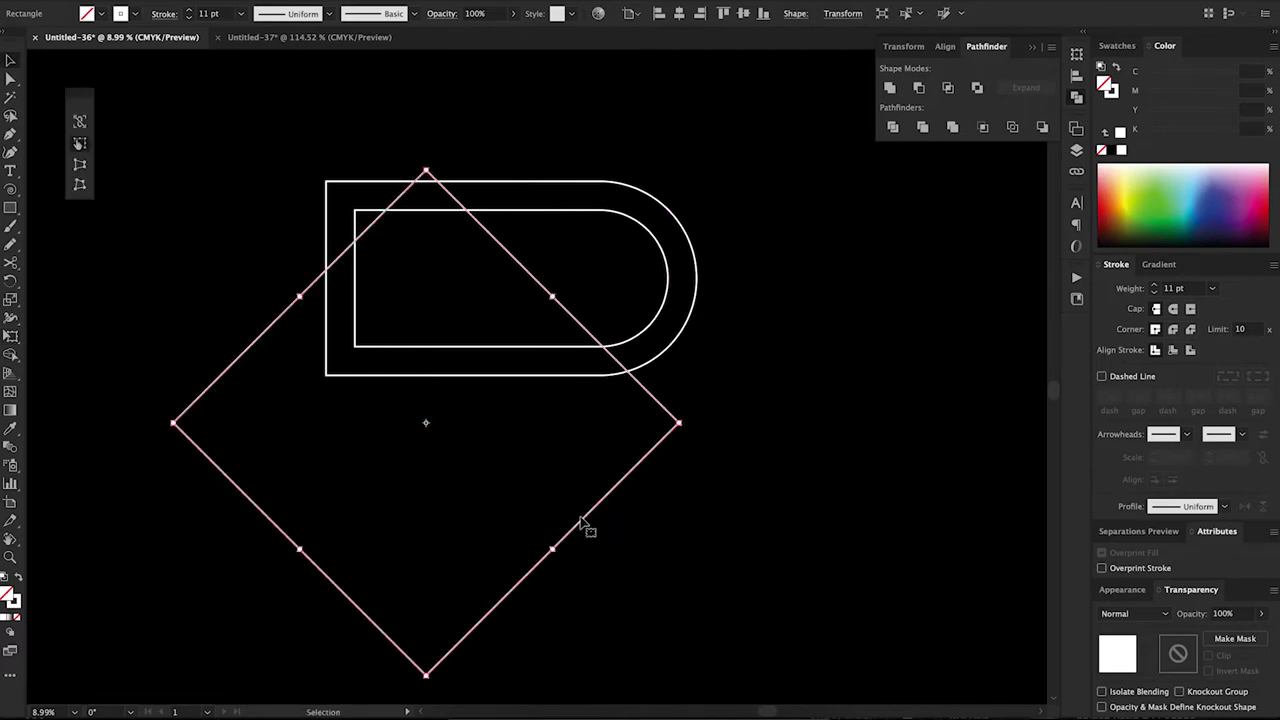
scroll(541, 440, "down", 3)
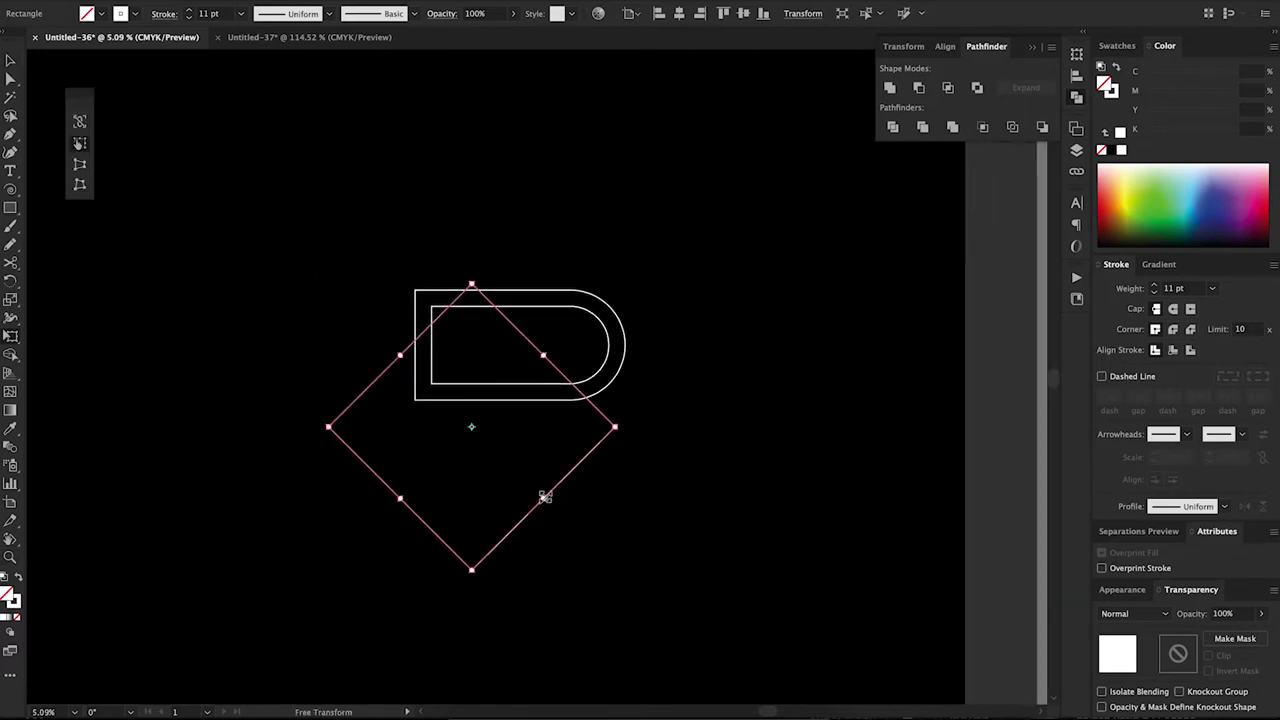
left_click_drag(545, 497, 648, 605)
scroll(480, 411, "up", 3)
mouse_move(686, 432)
left_mouse_down()
mouse_move(780, 420)
mouse_move(762, 395)
left_mouse_up()
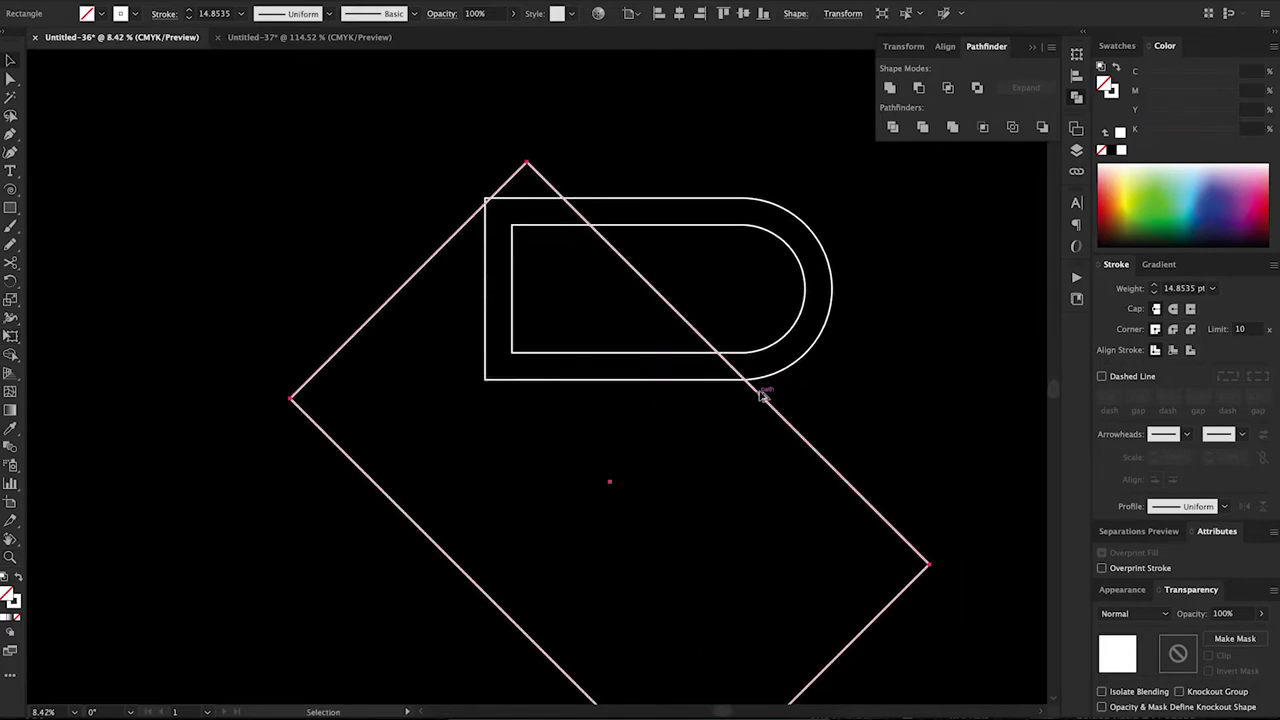
Undo a stray small rectangle and reselect only the tilted rectangle.
key("m")
key("ctrl+a")
left_click_drag(647, 352, 690, 372)
key("ctrl+z")
key("v")
left_click(777, 416)
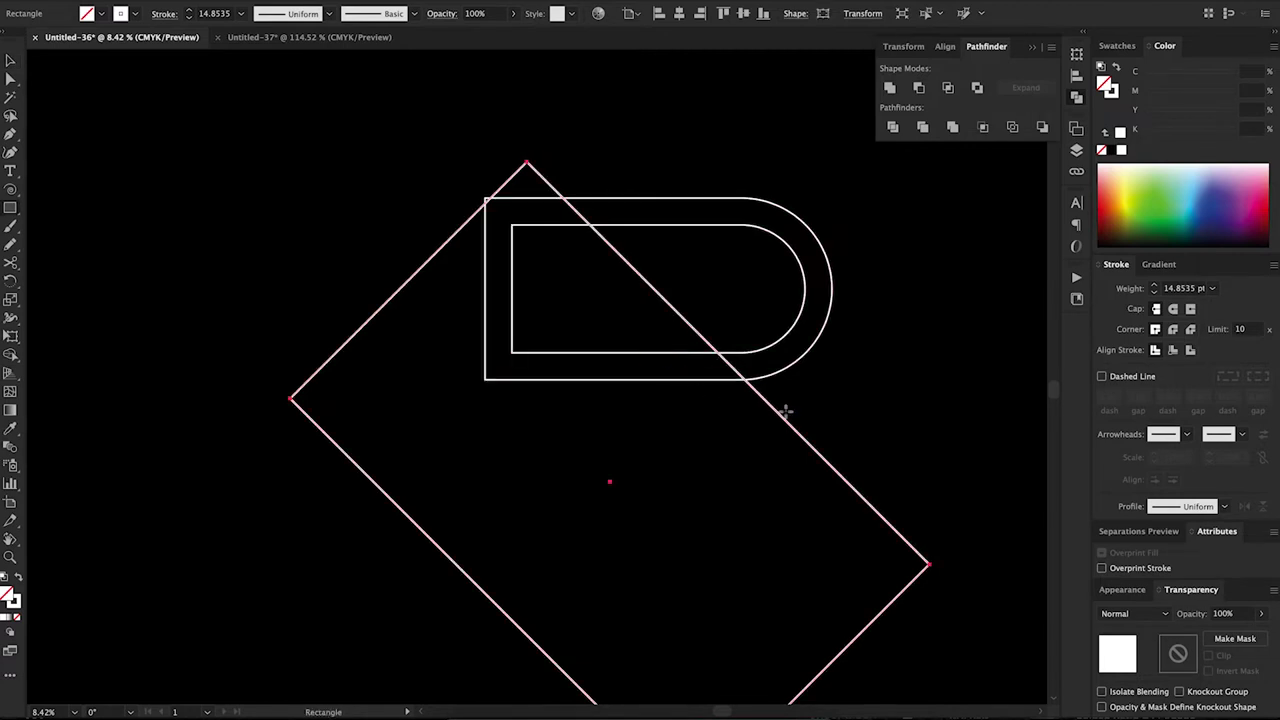
Offset the tilted rectangle inward by -8.2 cm and select both tilted outlines.
left_click(185, 2)
mouse_move(180, 350)
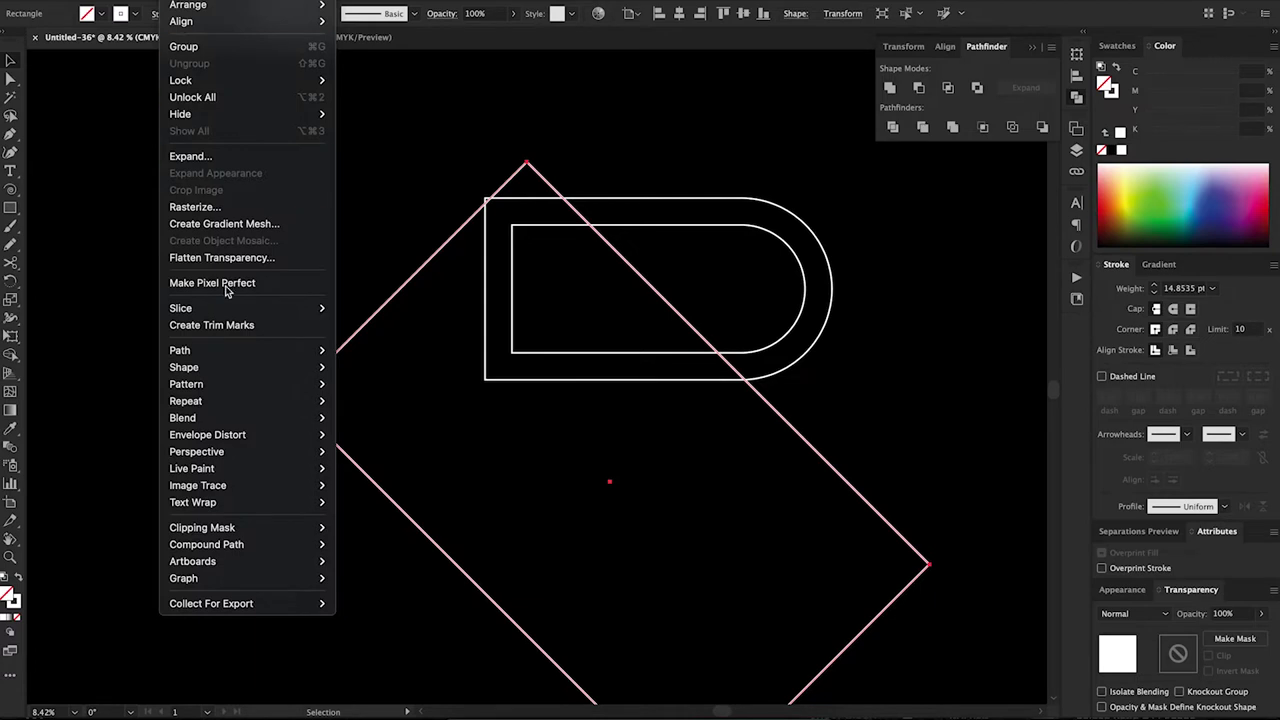
left_click(390, 410)
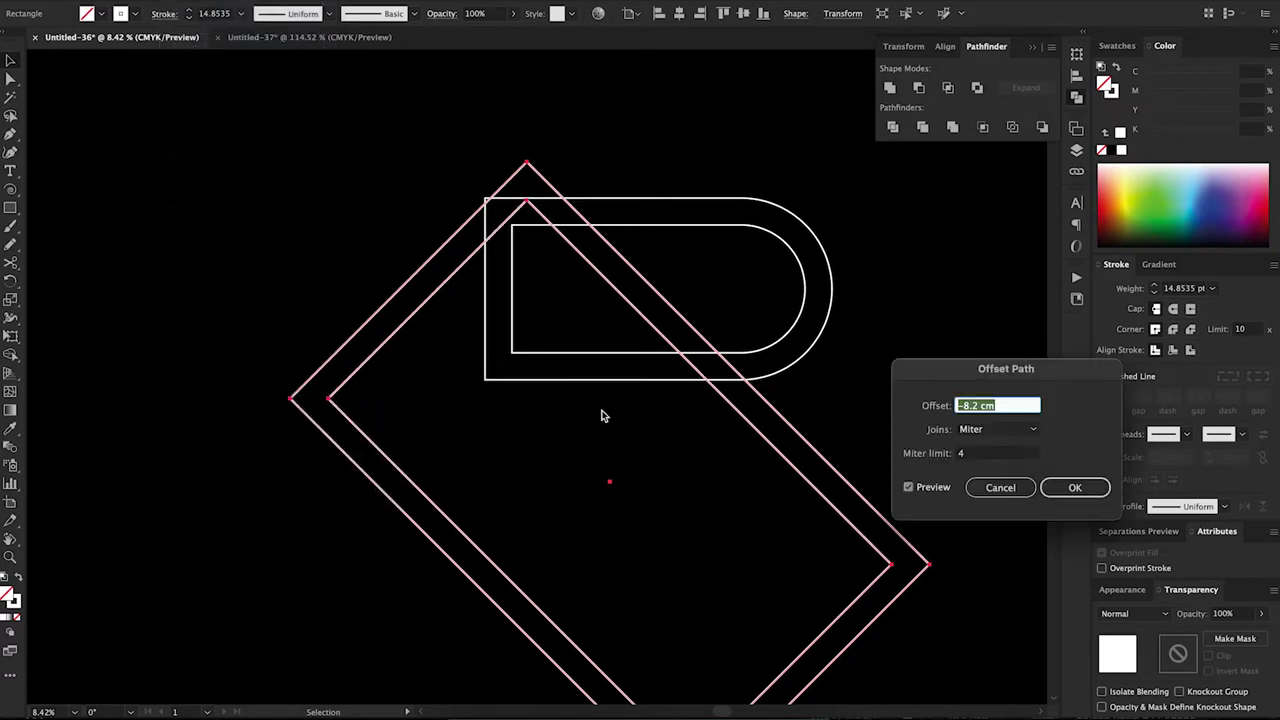
left_click(1075, 488)
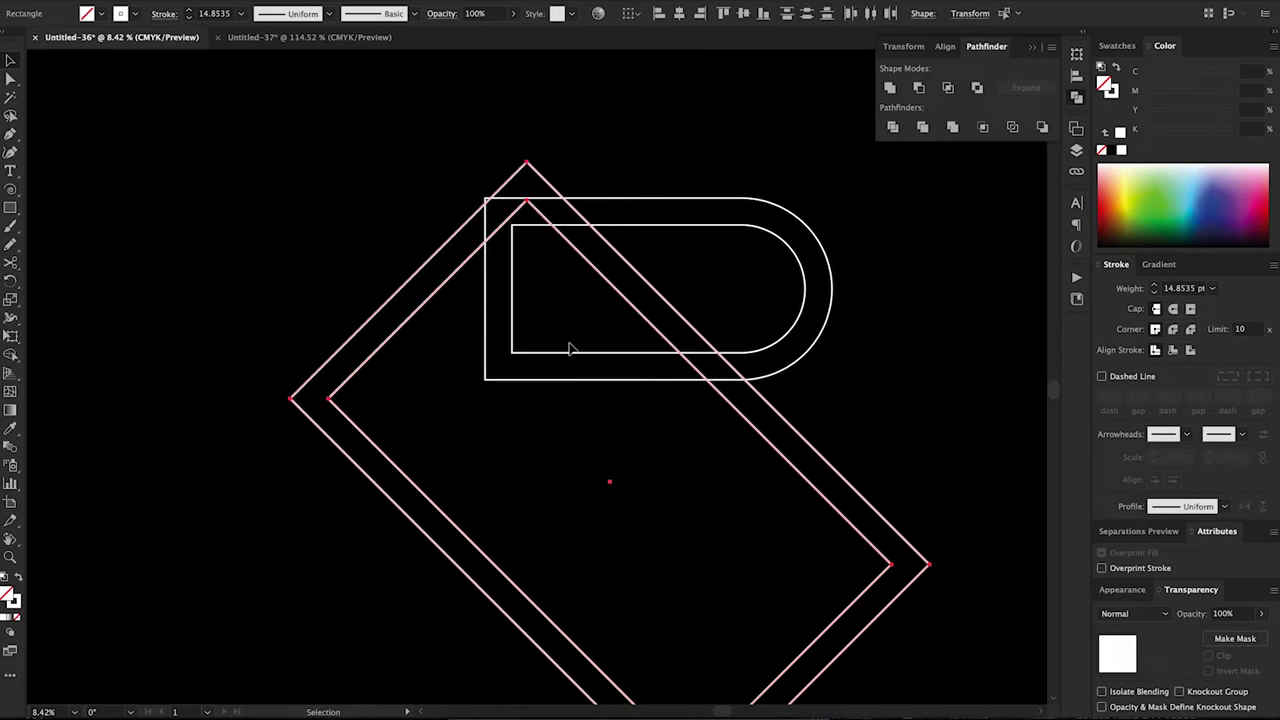
left_click(424, 364)
left_click(418, 310)
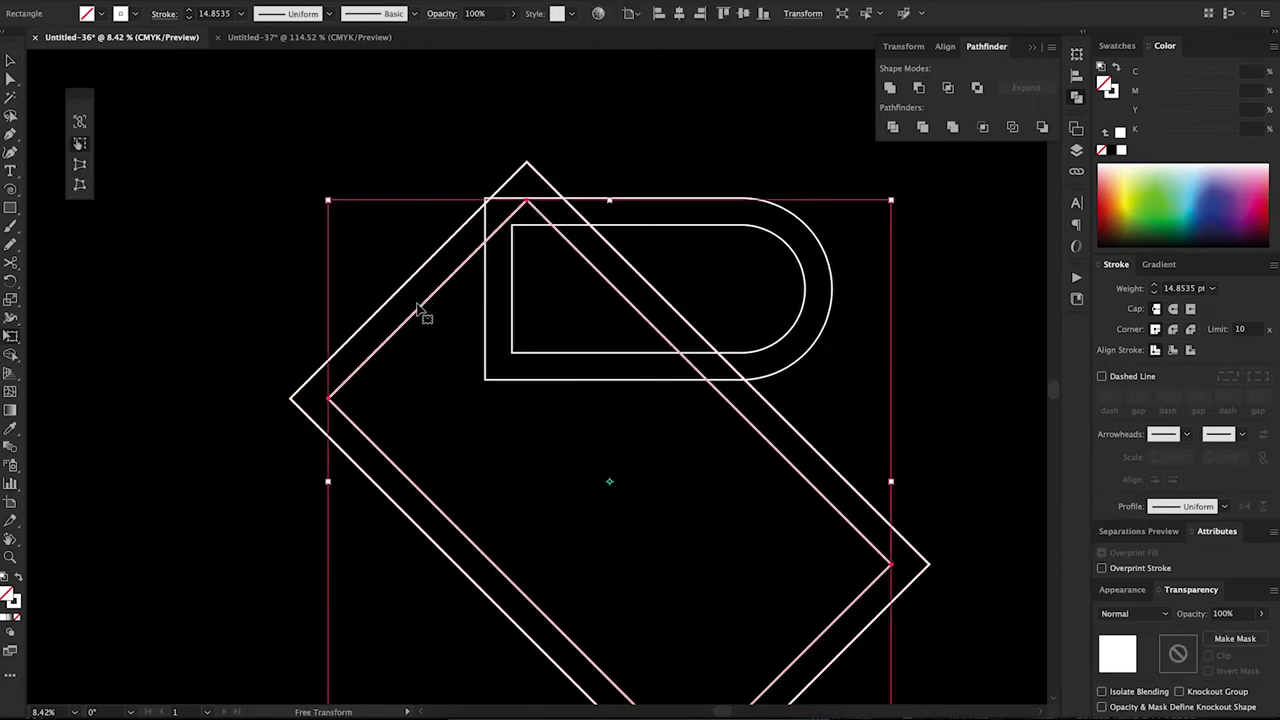
left_click(799, 439, "shift")
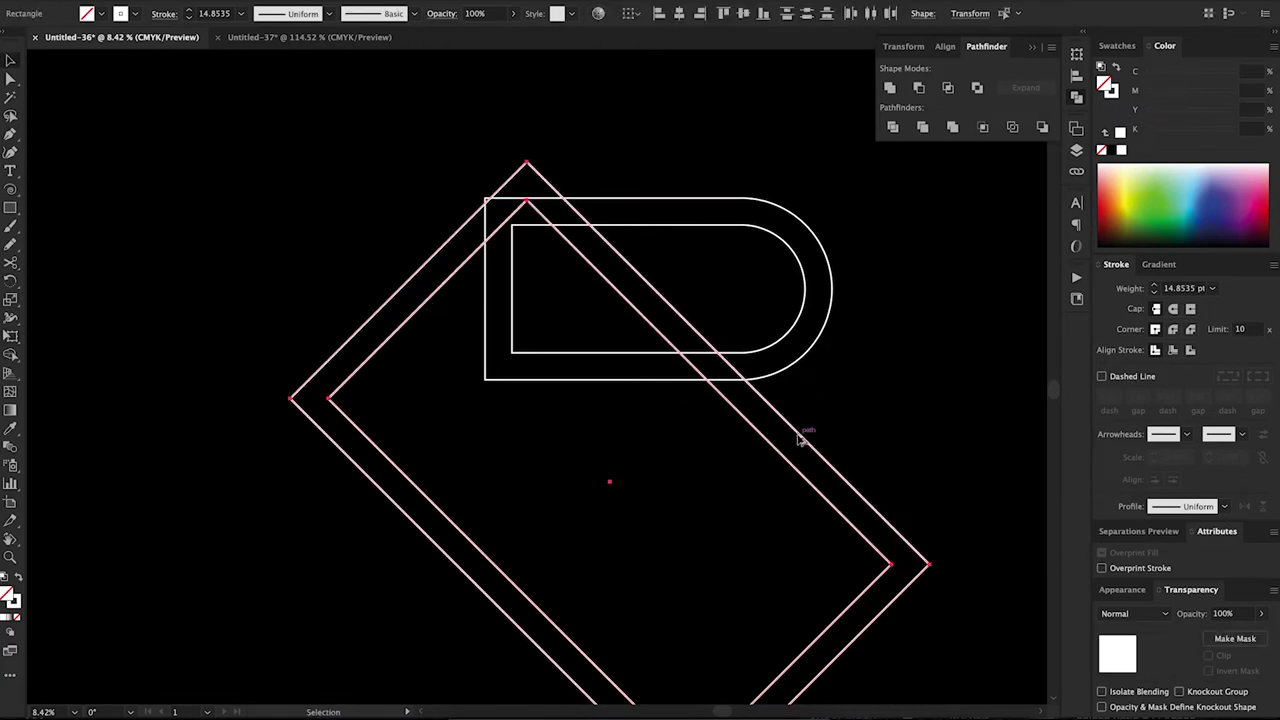
Copy the tilted outline pair a small step down-left, then repeat the copy twice.
left_click_drag(796, 441, 754, 469)
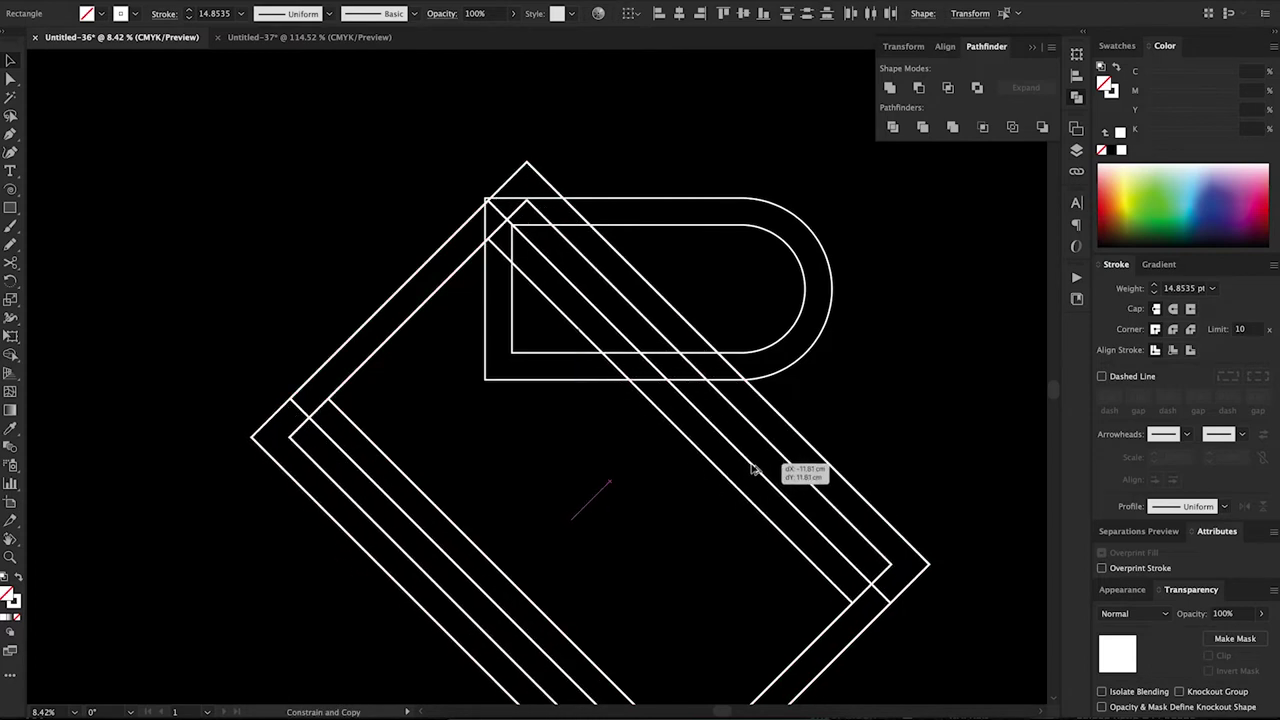
left_click_drag(754, 469, 757, 471)
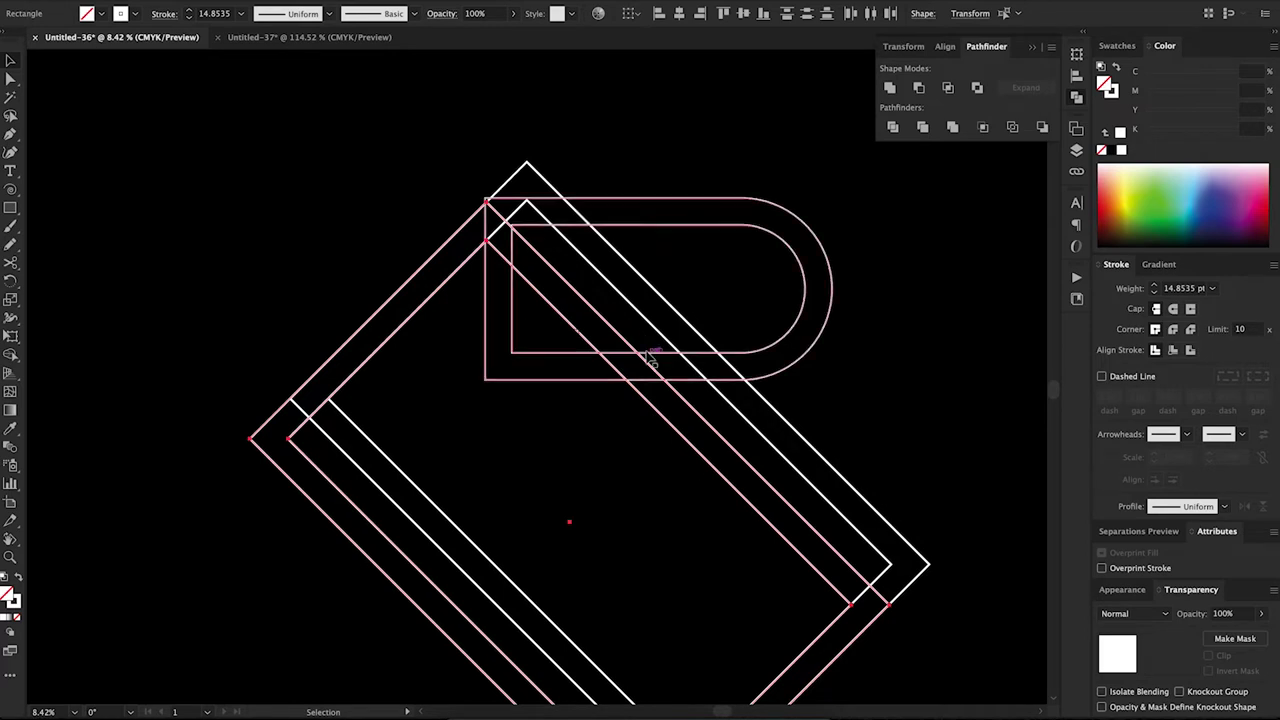
key("ctrl+z")
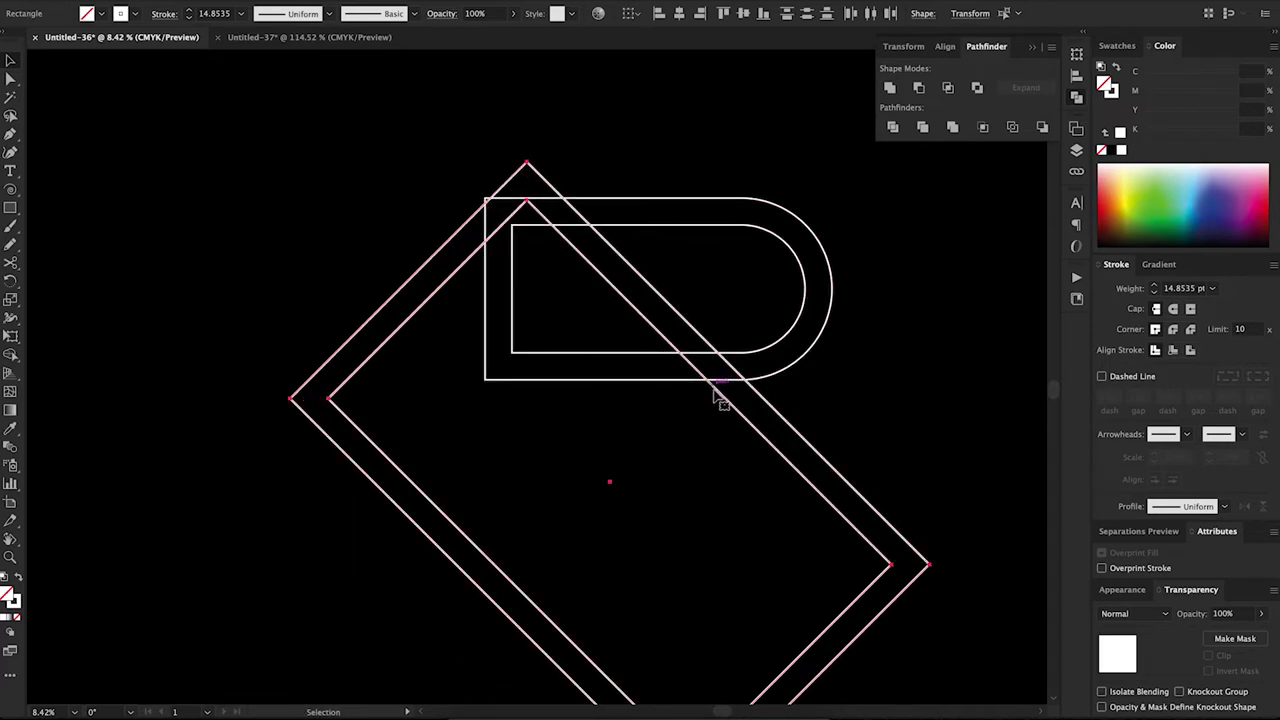
left_click_drag(727, 398, 701, 418)
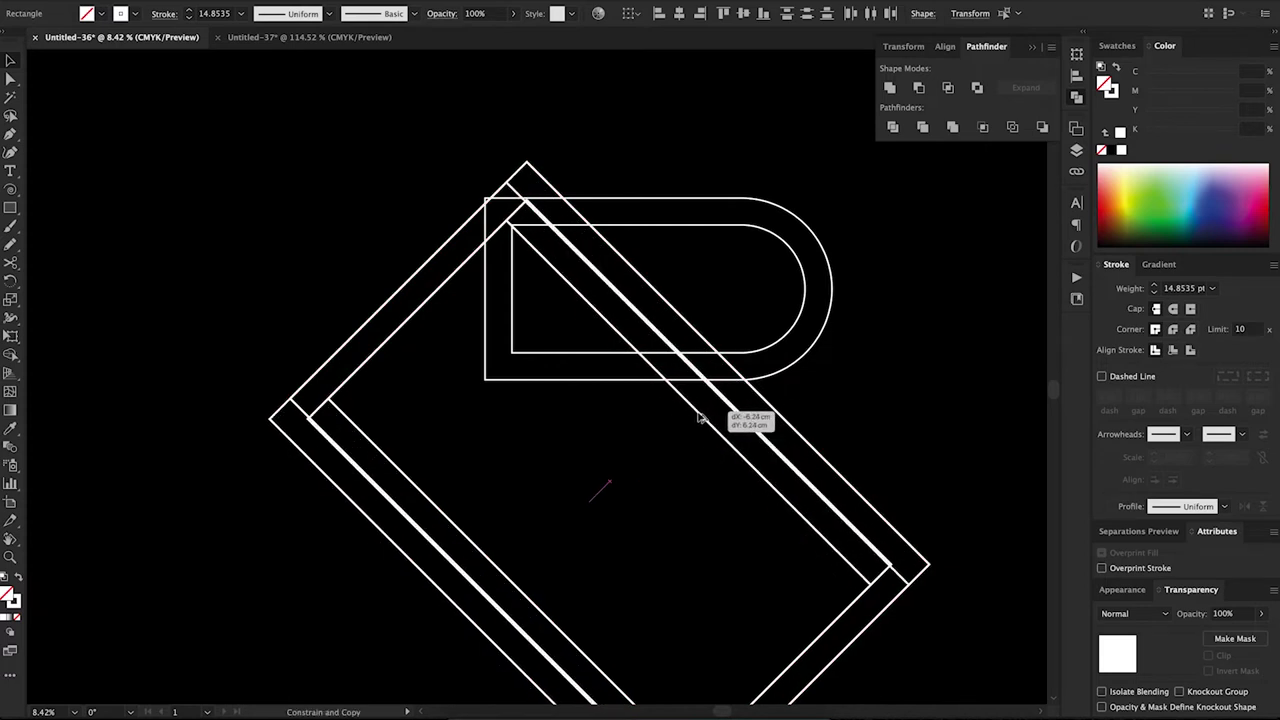
left_click_drag(701, 418, 701, 418)
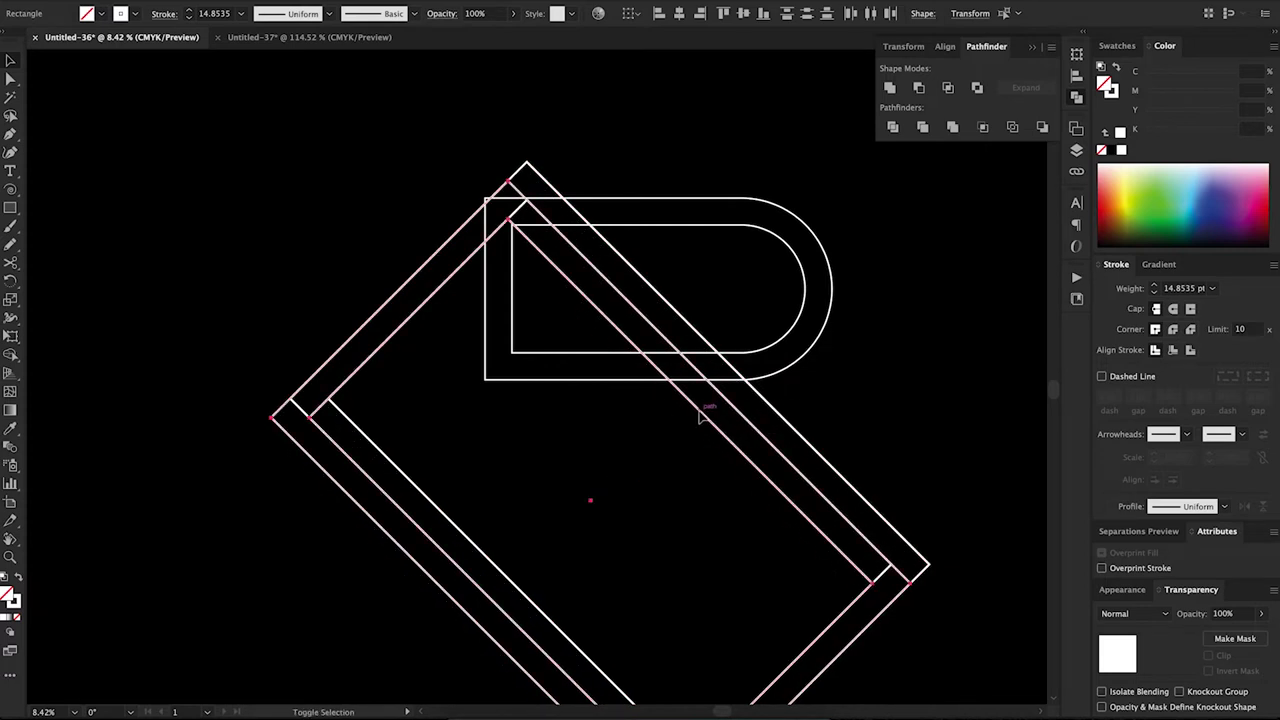
key("ctrl+d")
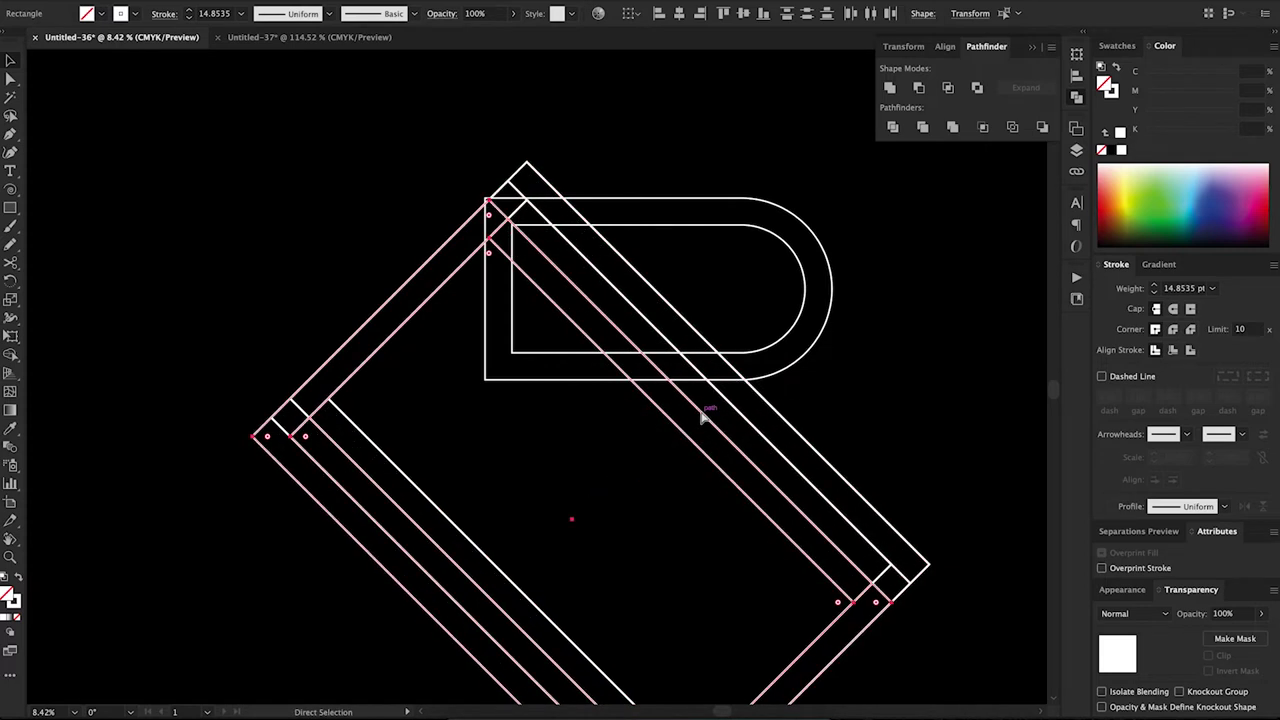
key("ctrl+d")
key("ctrl+d")
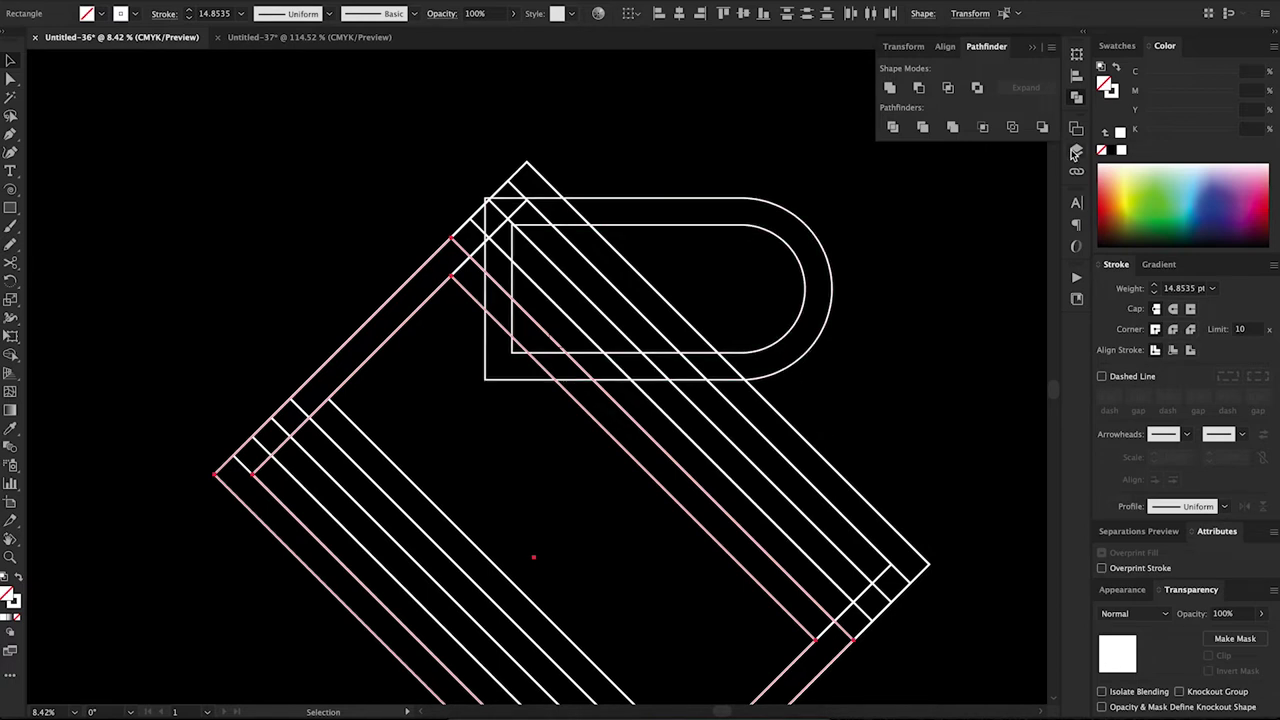
left_click(1076, 102)
Marquee-select all stripes and the D shape, then Divide them with Pathfinder.
left_click(781, 378)
left_click(773, 410, "shift")
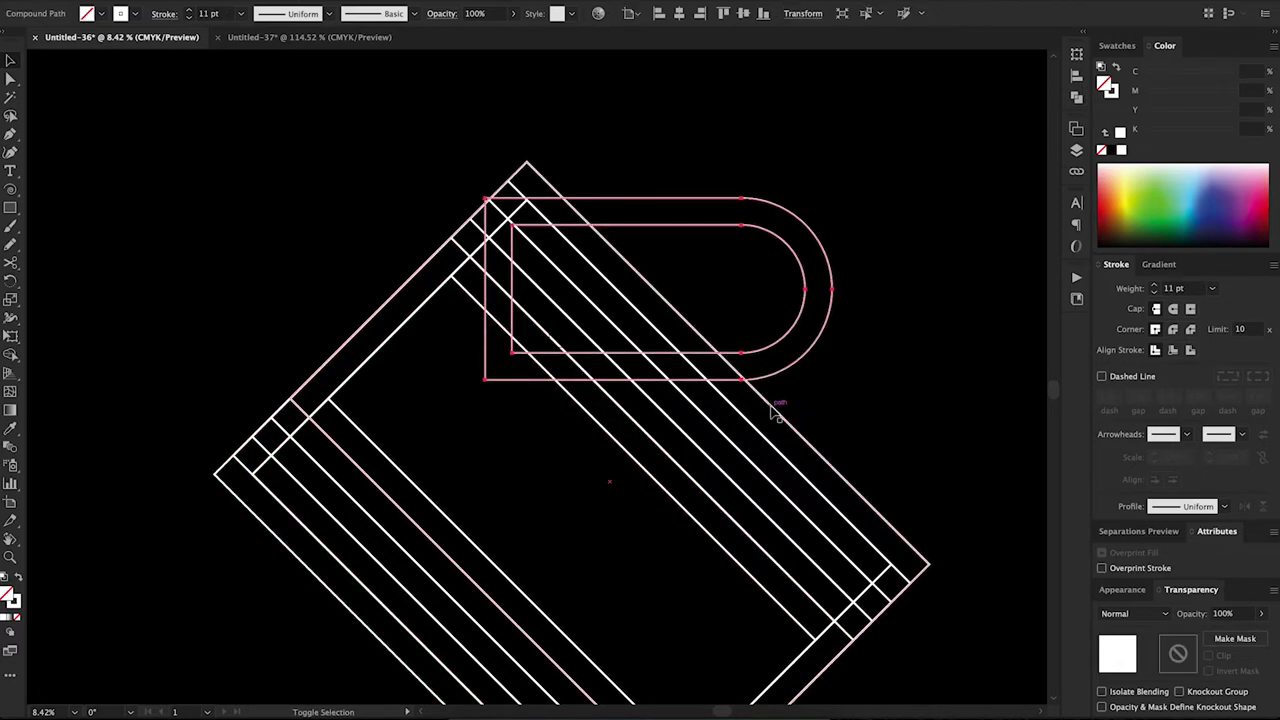
left_click(751, 417, "shift")
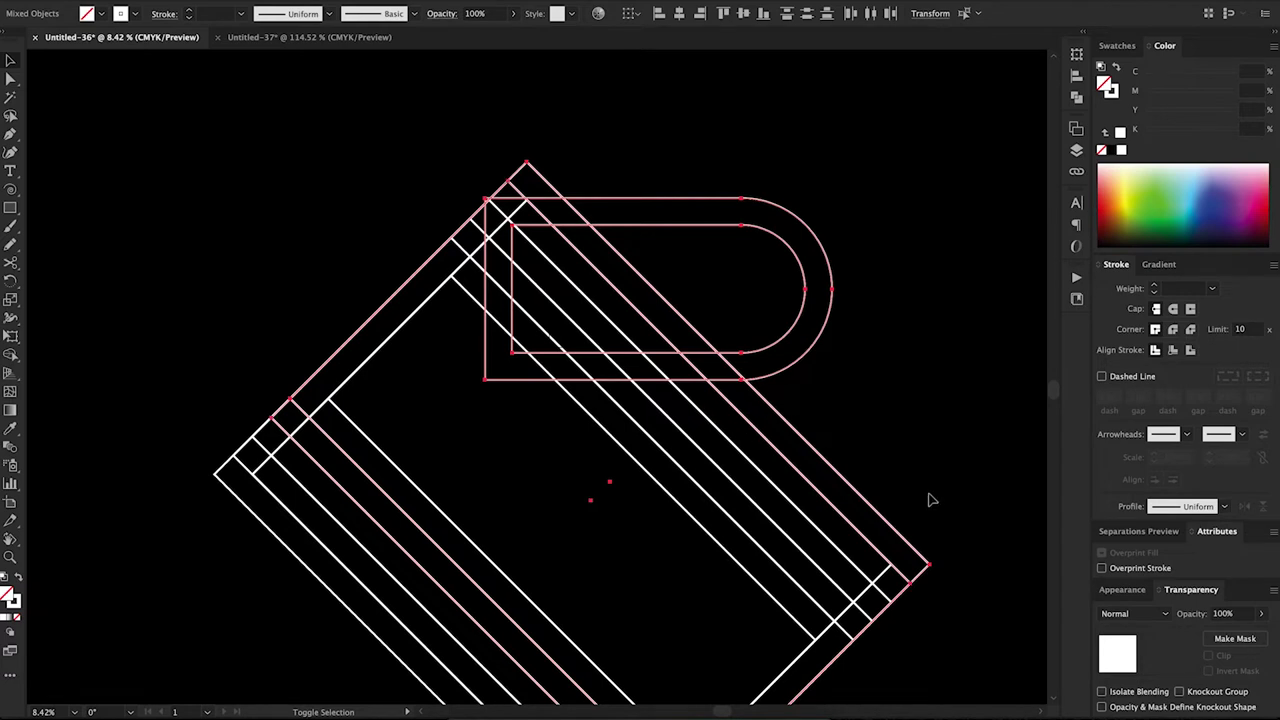
left_click(840, 428)
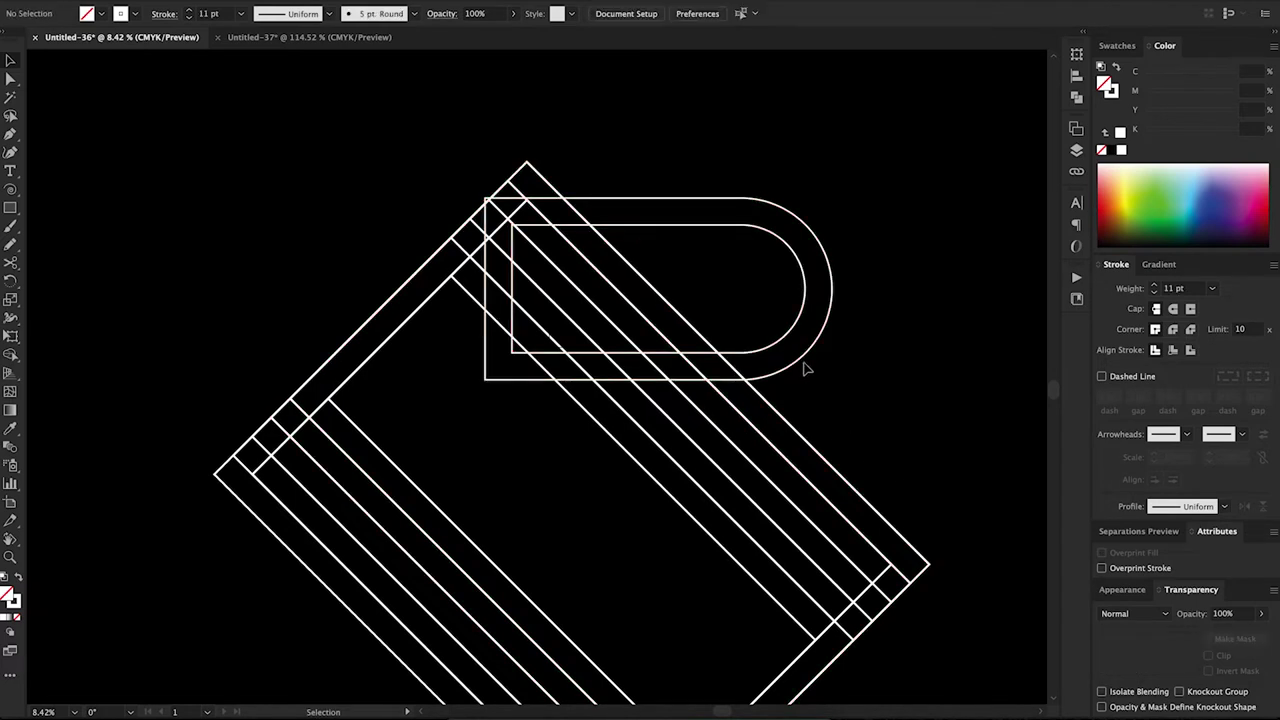
mouse_move(815, 147)
left_mouse_down()
mouse_move(548, 430)
mouse_move(423, 509)
left_mouse_up()
left_click(1077, 100)
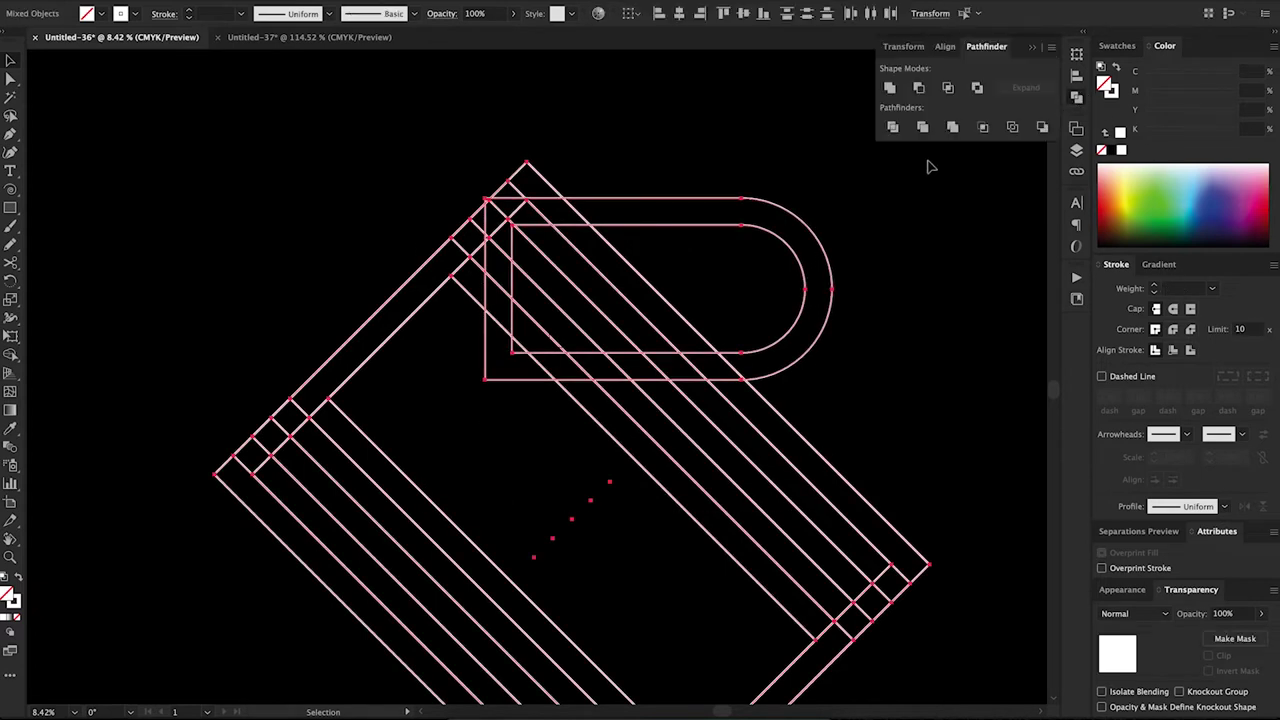
left_click(893, 127)
left_click(1078, 100)
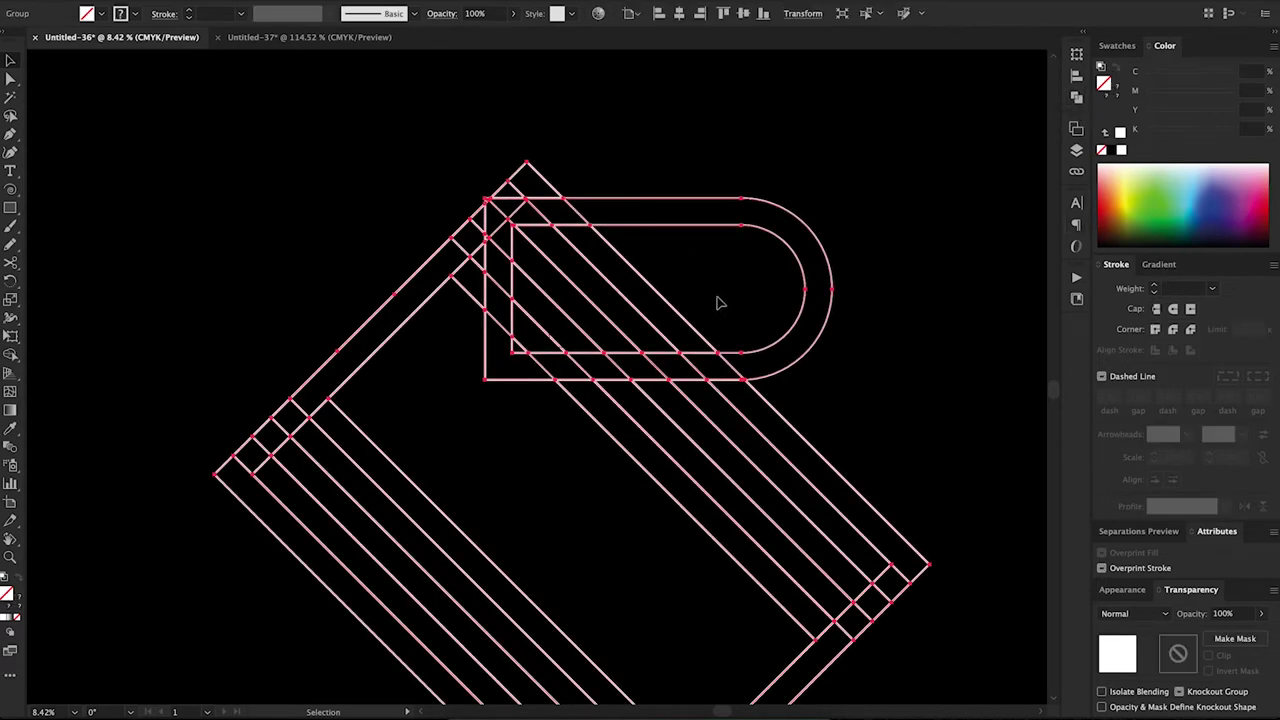
left_click(898, 384)
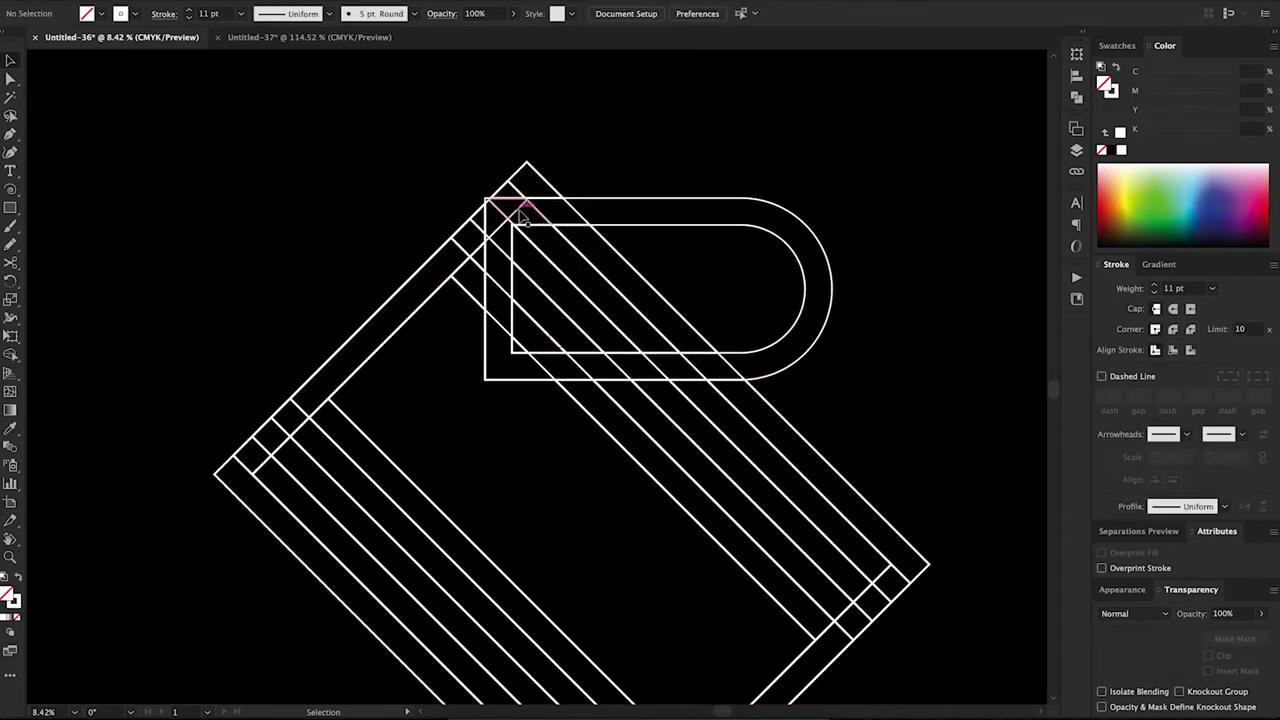
left_click(519, 215)
Delete the small divided pieces along the top of the bowl.
left_click(547, 218)
left_click(546, 204)
key("Delete")
left_click(528, 198)
key("Delete")
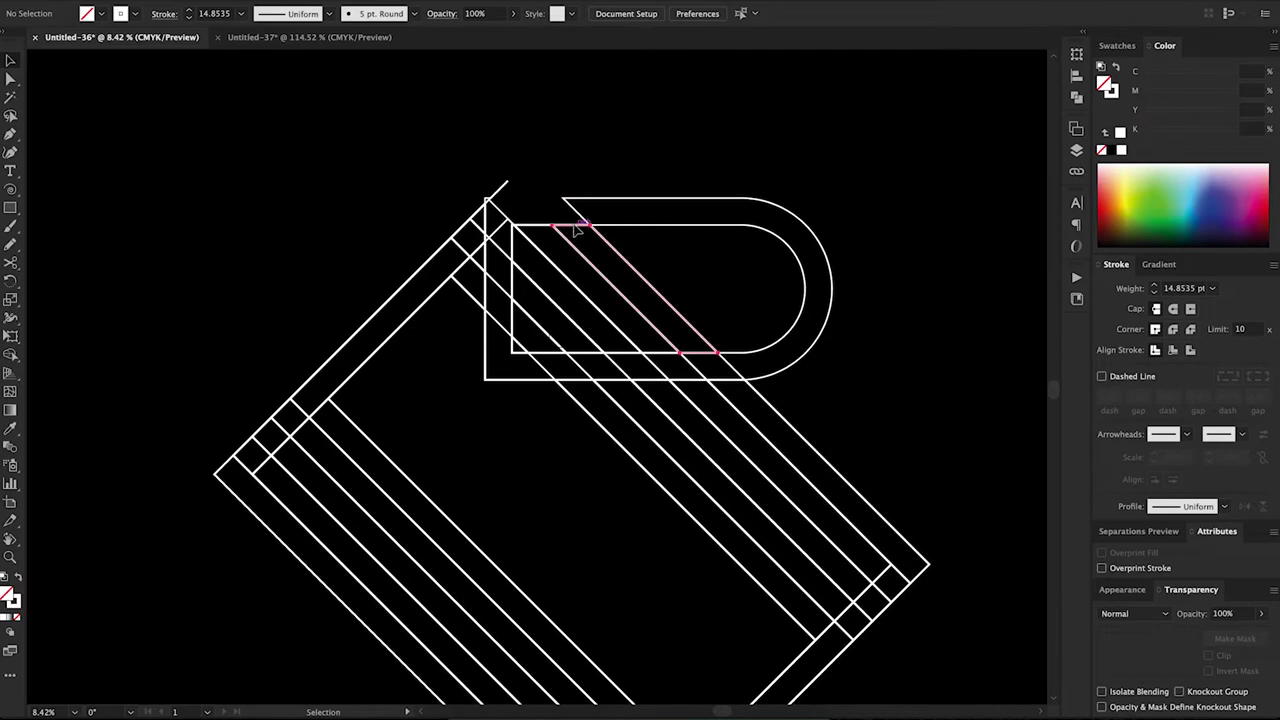
left_click(578, 226)
key("Delete")
left_click(548, 228)
key("Delete")
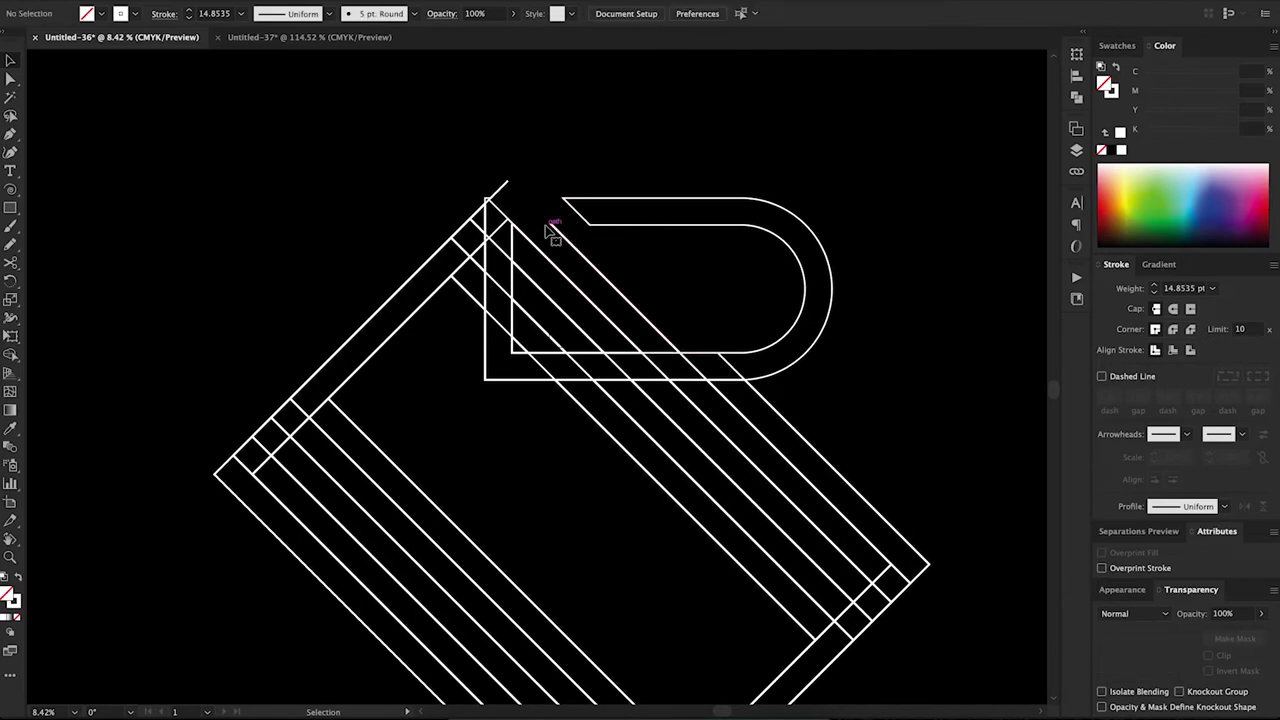
Delete the diagonal crossing the bowl and the bowl's bottom edge piece.
left_click(570, 250)
key("Delete")
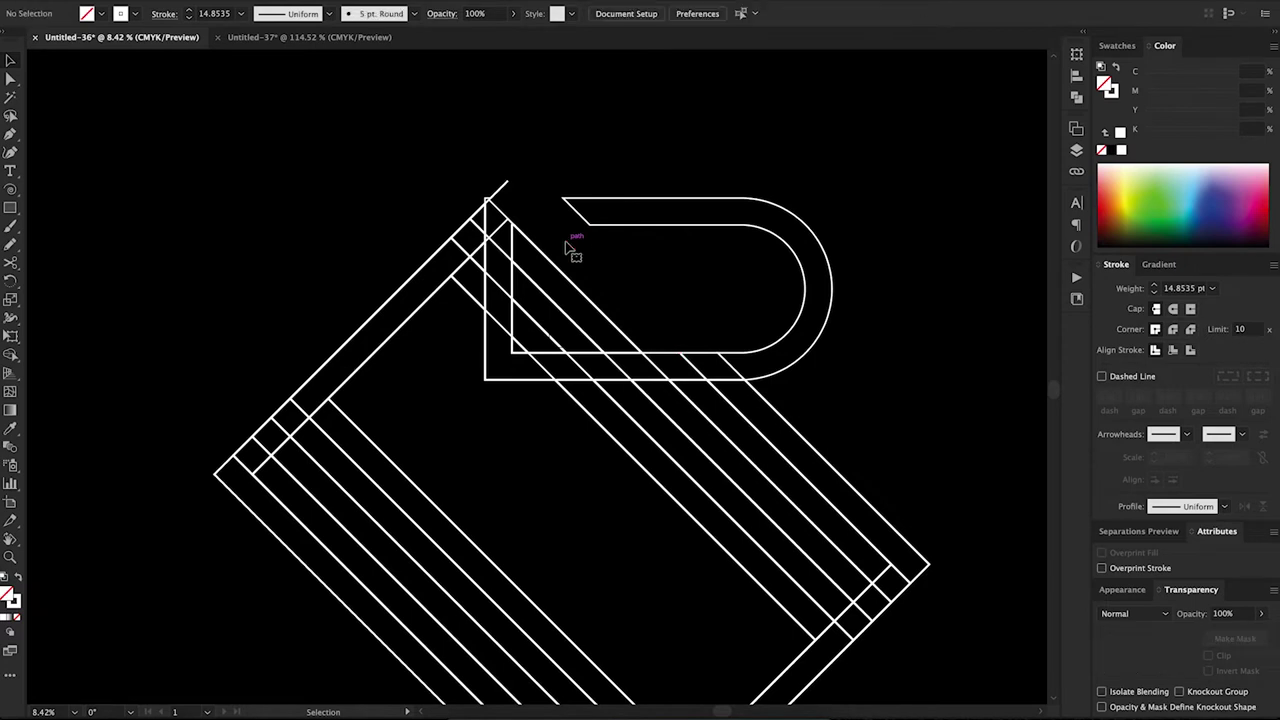
left_click(674, 364)
key("Delete")
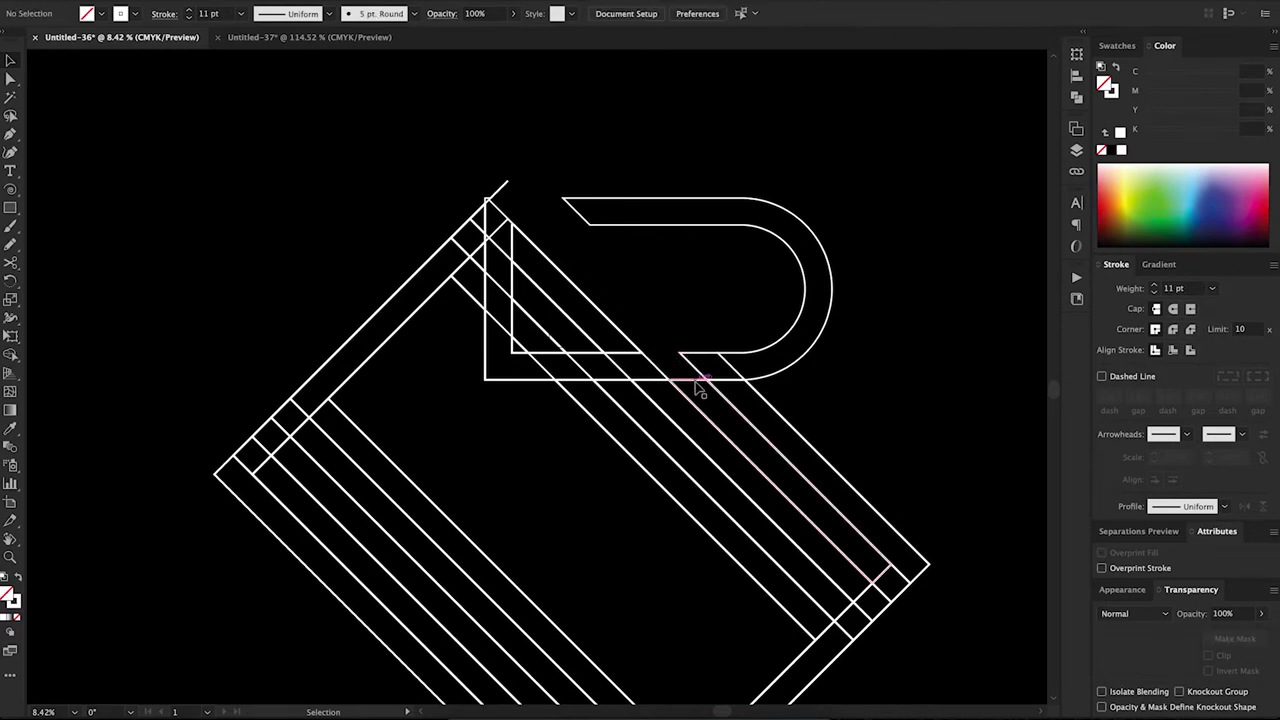
left_click(693, 382)
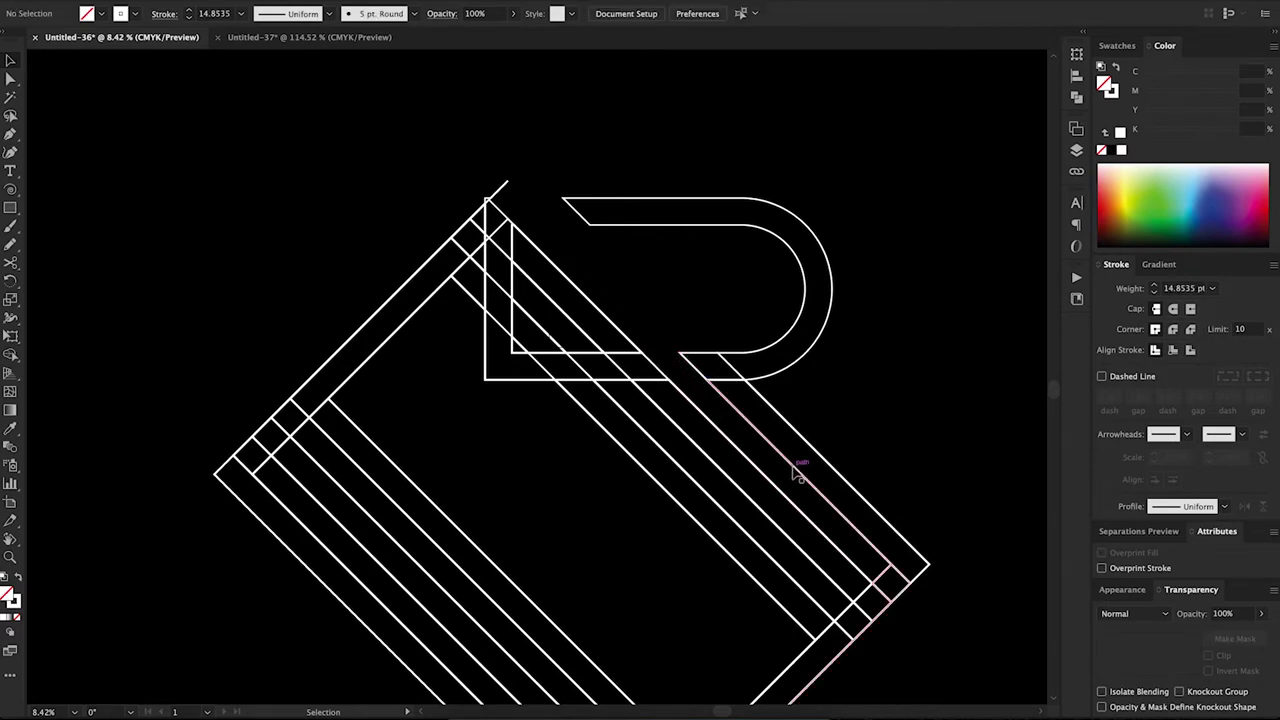
Delete the left-side lines and lower-left diagonal segments of the striped square.
key("space")
left_click_drag(830, 541, 755, 484)
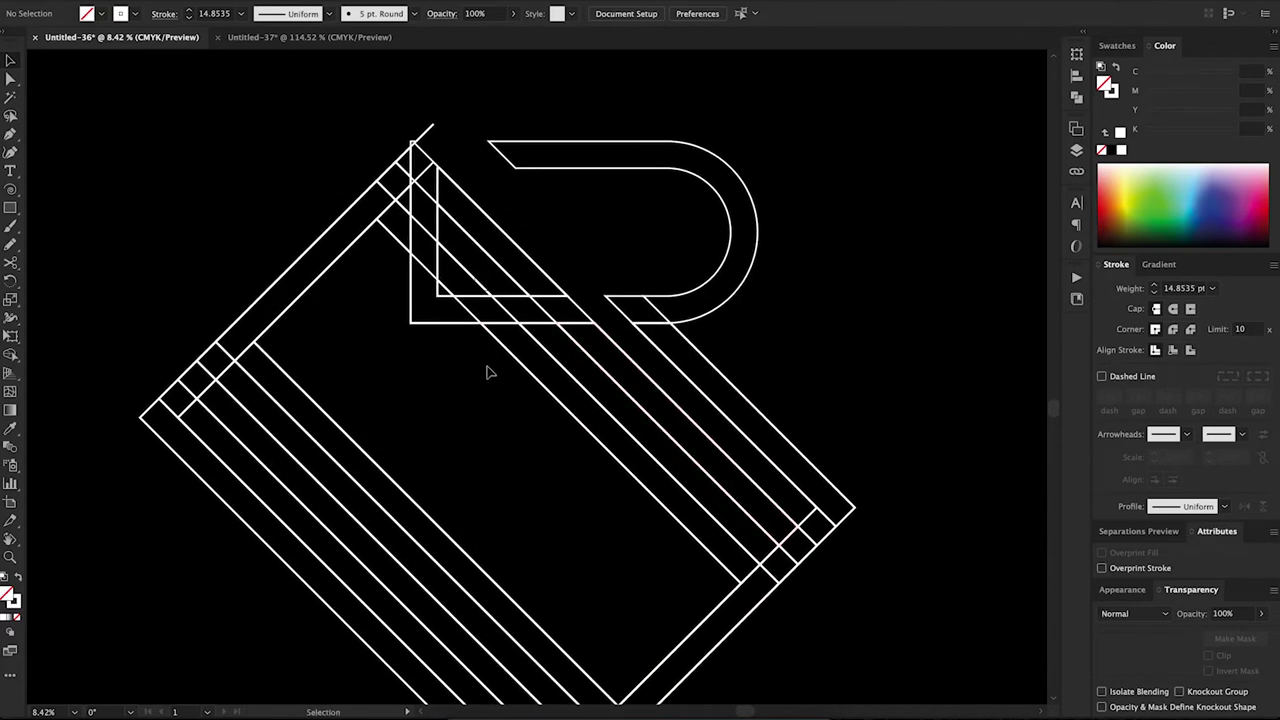
left_click_drag(385, 410, 180, 563)
key("Delete")
left_click_drag(147, 270, 274, 477)
key("Delete")
left_click_drag(312, 117, 374, 277)
key("Delete")
left_click_drag(366, 155, 403, 258)
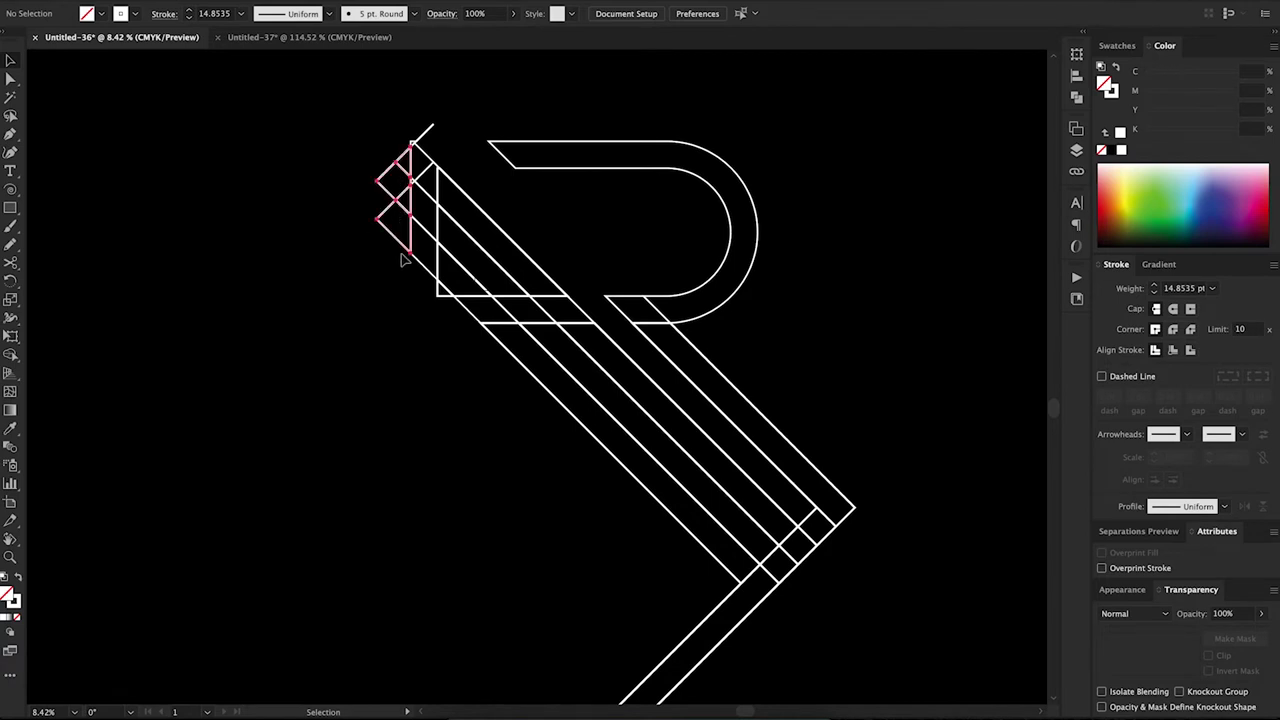
key("Delete")
left_click_drag(393, 141, 436, 313)
key("Delete")
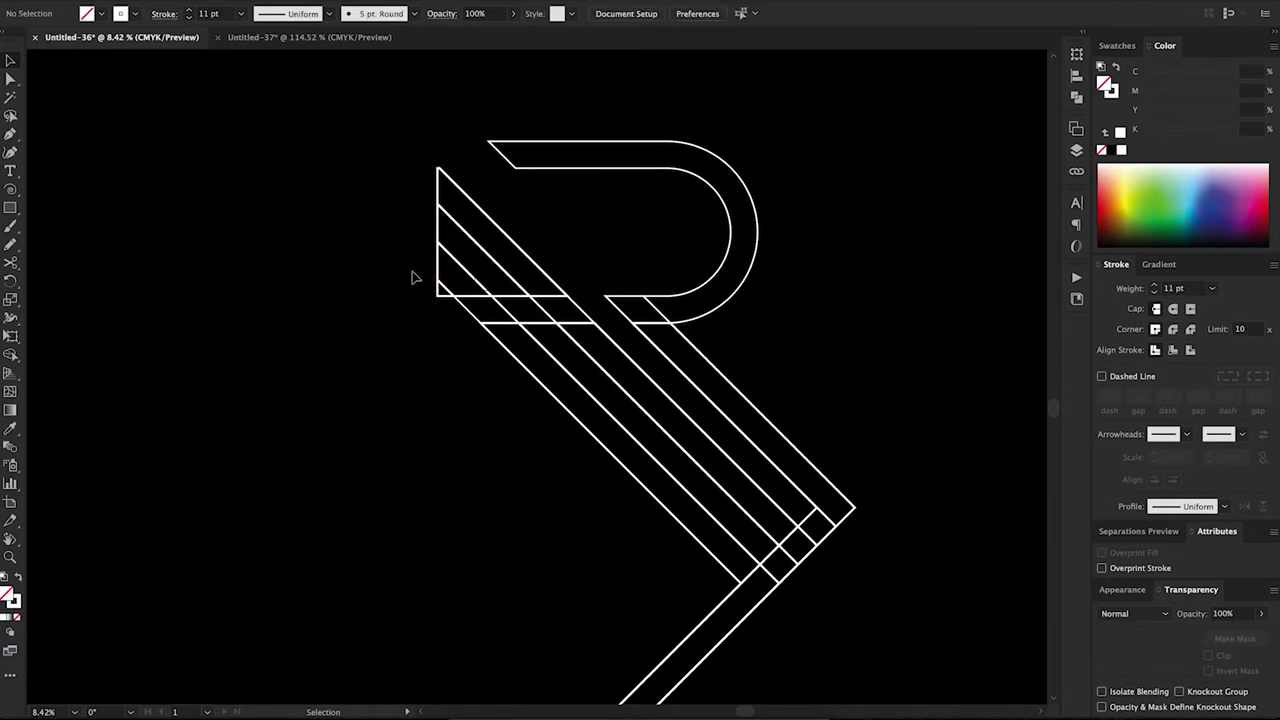
Remove the left edge piece between the stripes.
left_click(437, 303)
left_click(480, 325)
left_click(540, 322)
left_click(515, 303)
left_click(543, 328)
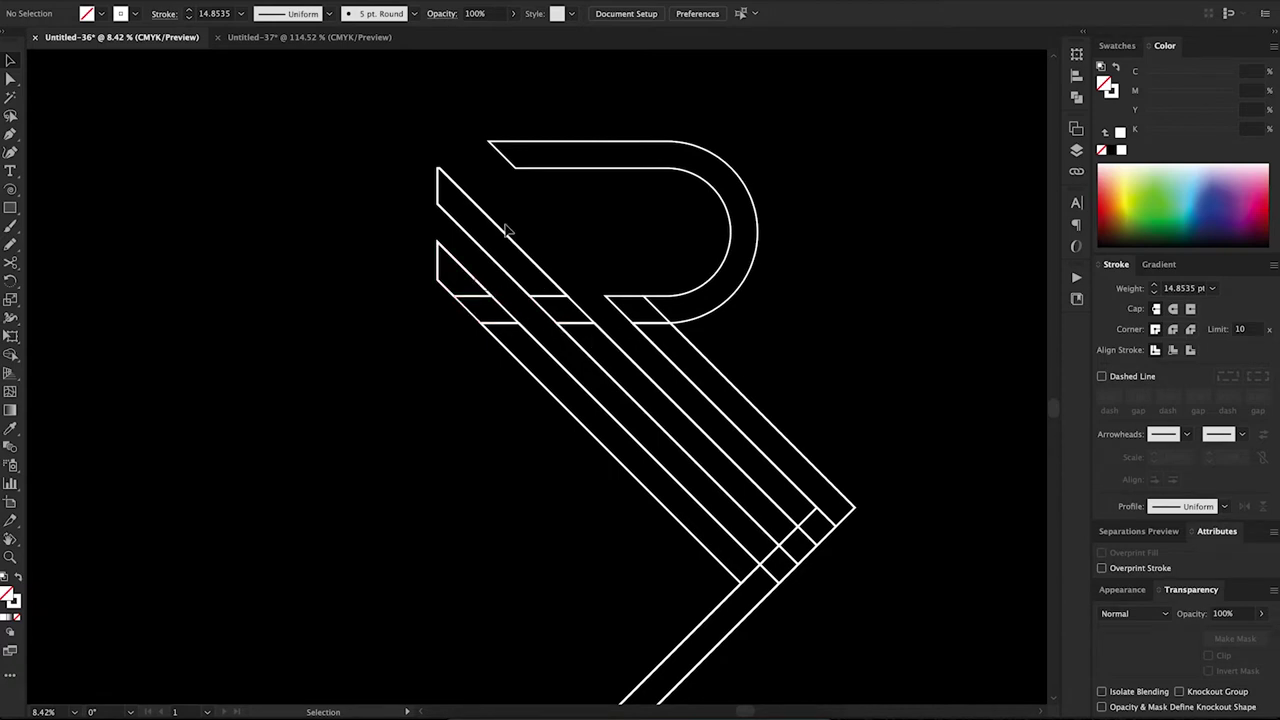
Delete the lower-left arm and the middle arm's end cap.
scroll(851, 551, "down", 3)
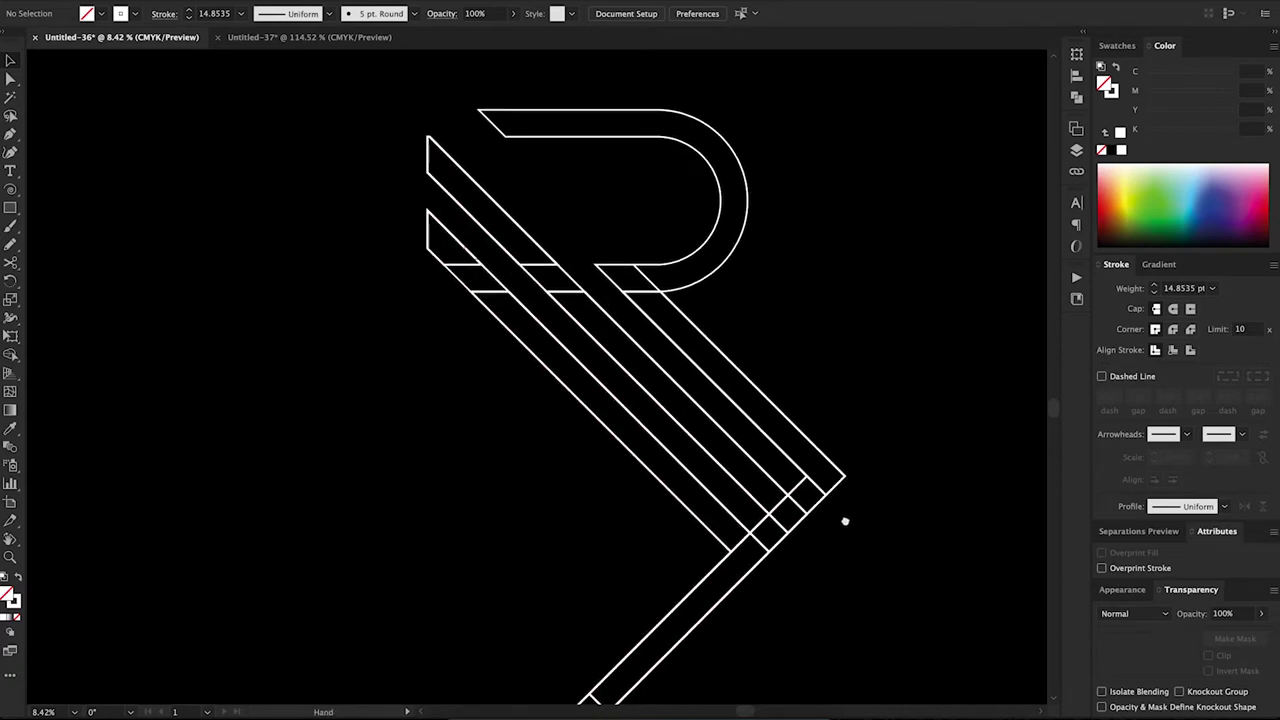
left_click_drag(466, 577, 631, 680)
key("Delete")
scroll(720, 550, "up", 2)
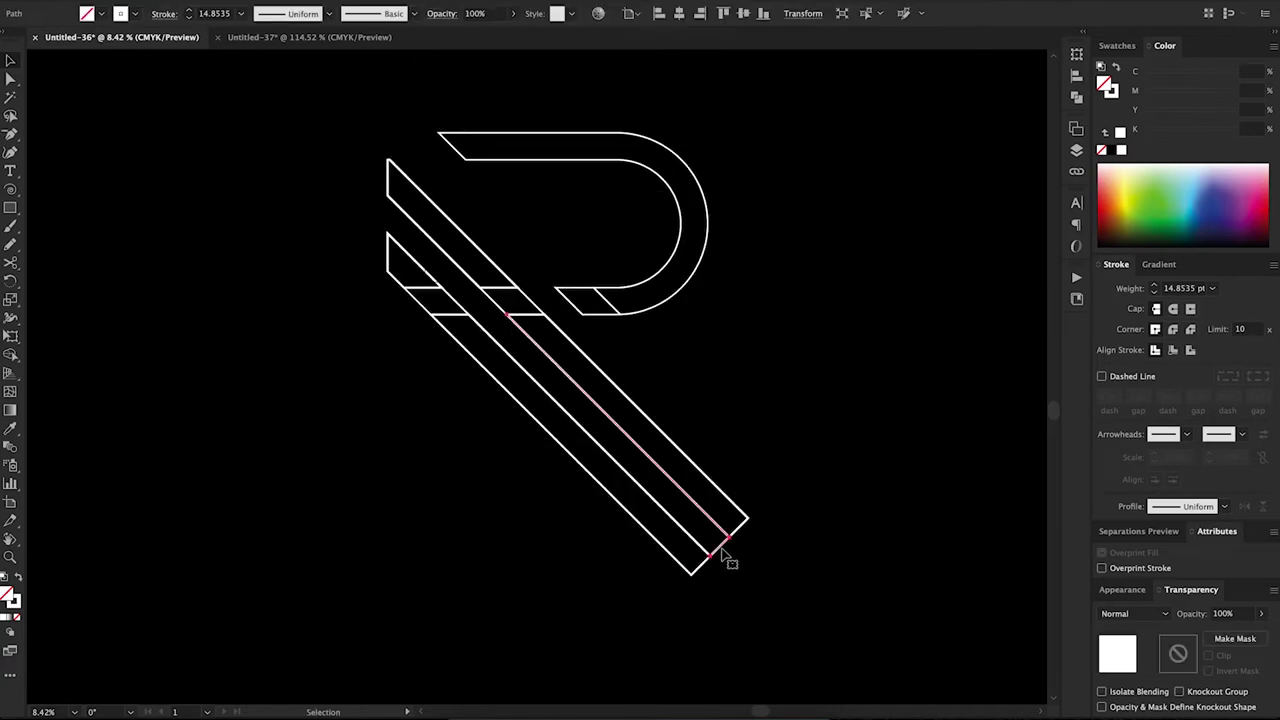
left_click(719, 546)
key("Delete")
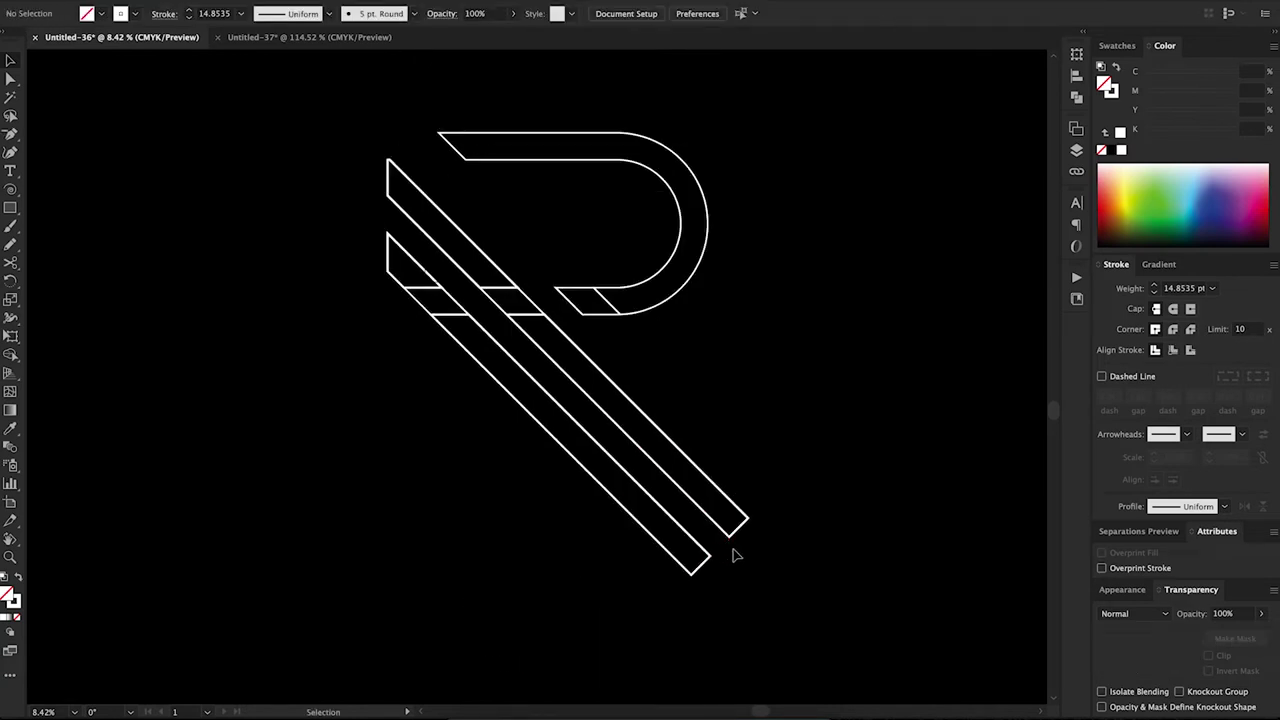
left_click(606, 323)
left_click(618, 316, "ctrl")
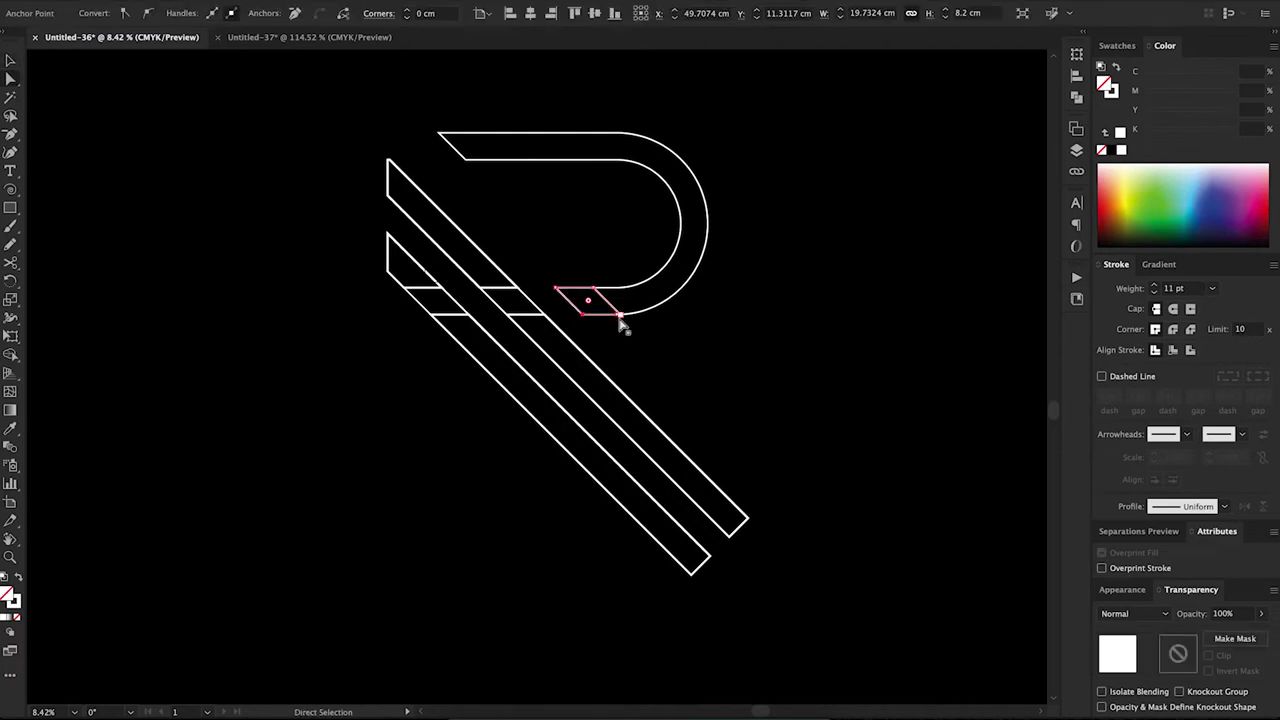
left_click_drag(622, 317, 693, 379)
key("ctrl+z")
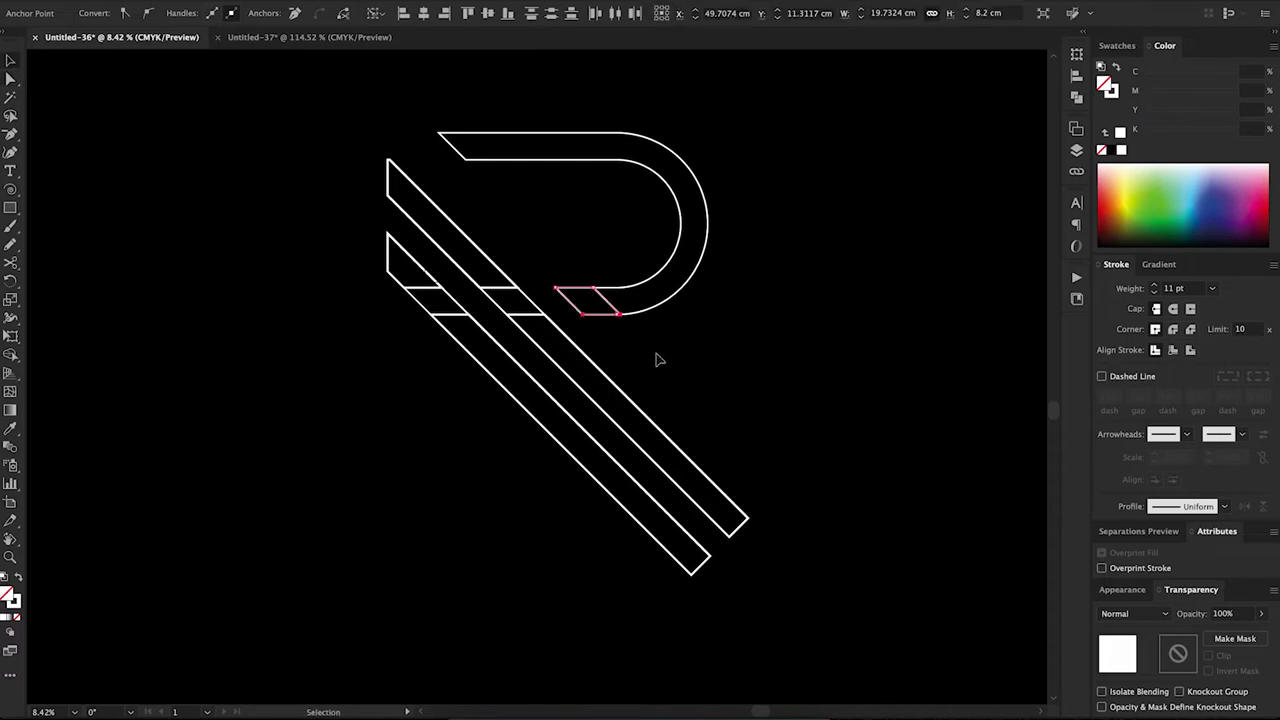
left_click(654, 360)
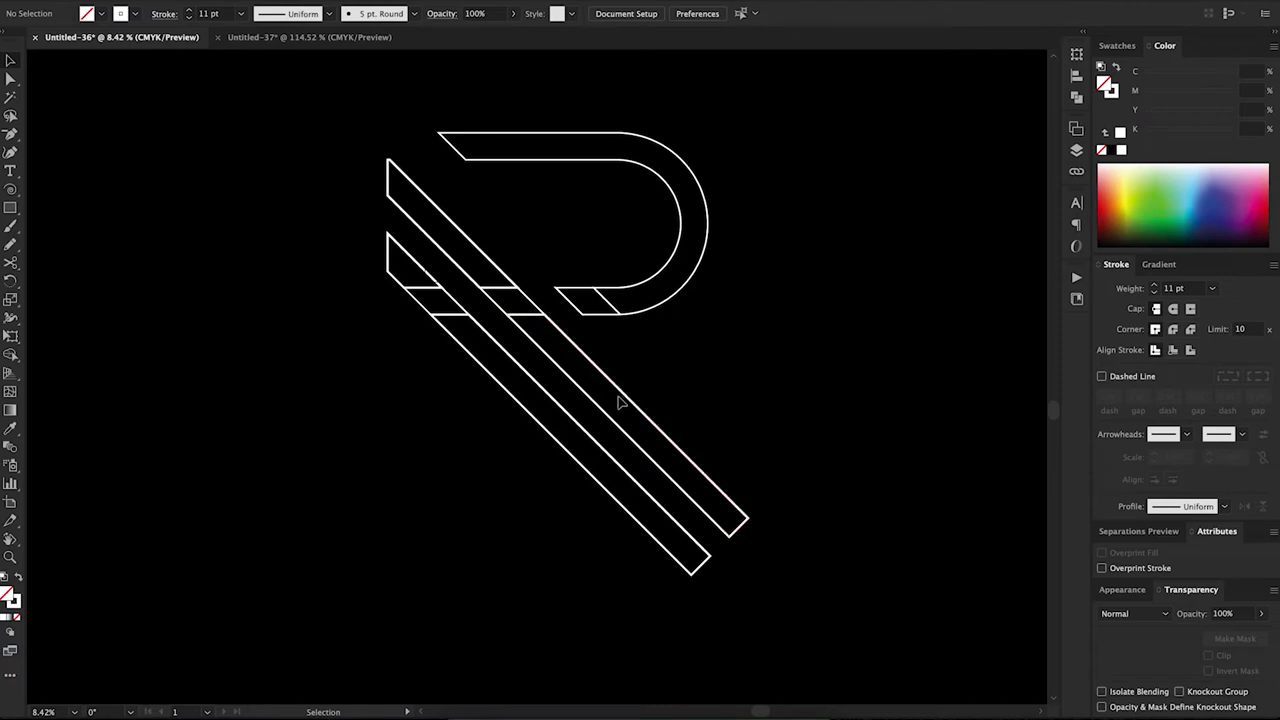
Draw a diagonal guide line from the bowl's lower corner and copy a stripe rightward.
key("p")
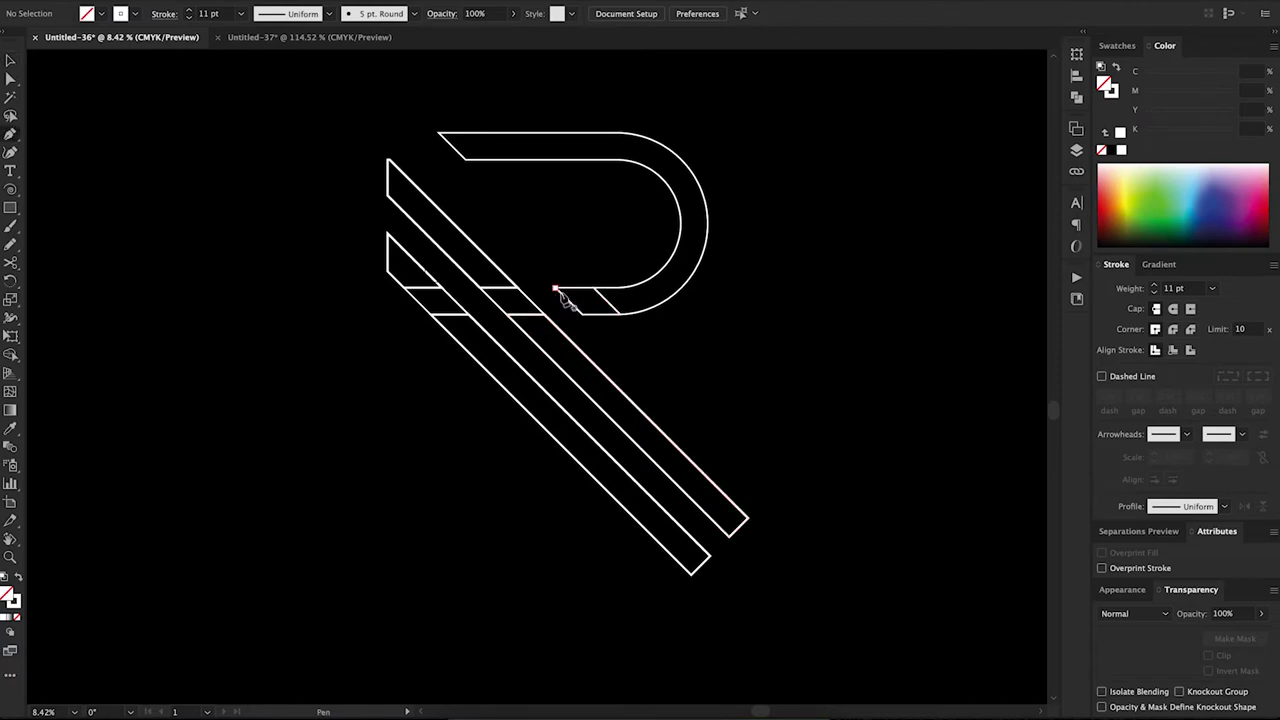
left_click(556, 289)
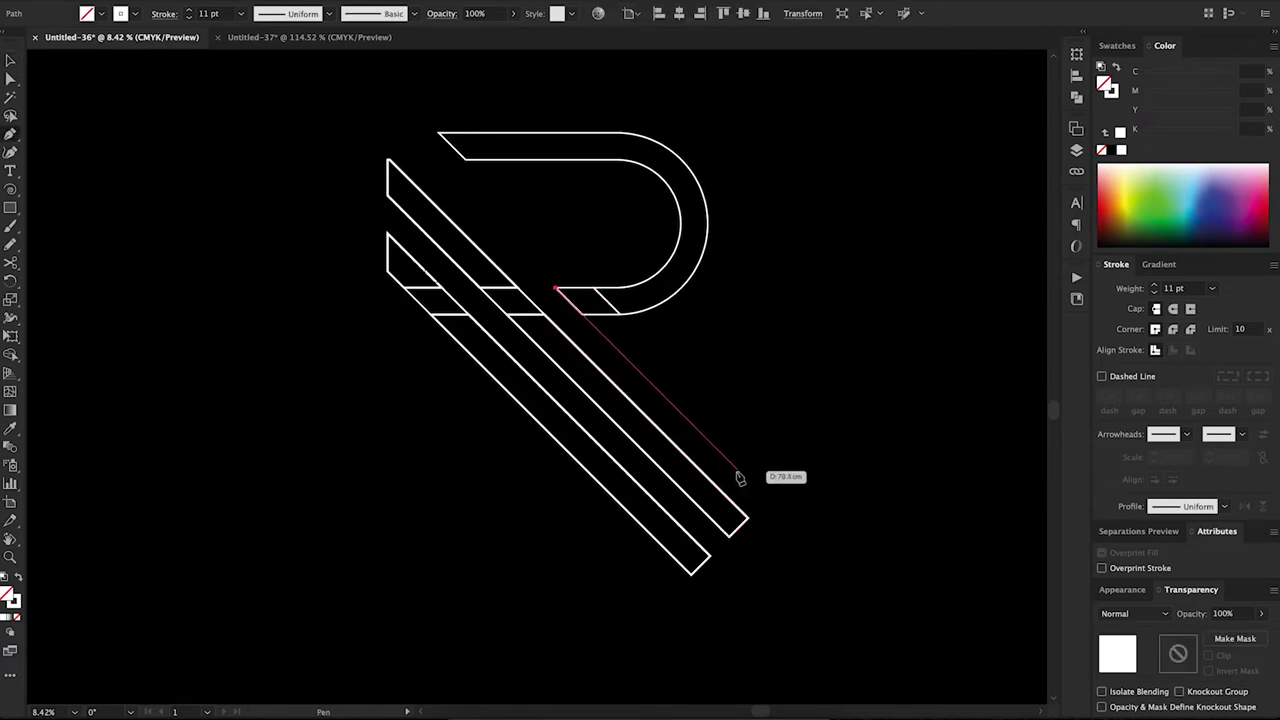
left_click(776, 507)
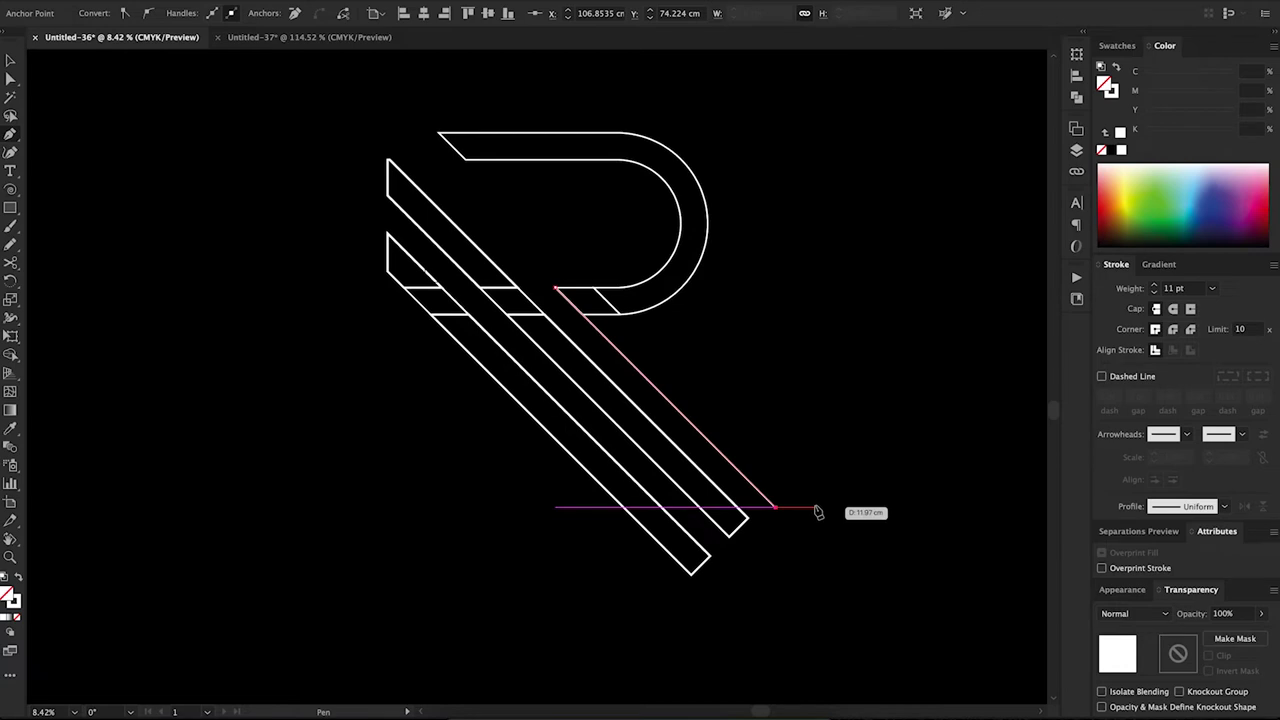
key("v")
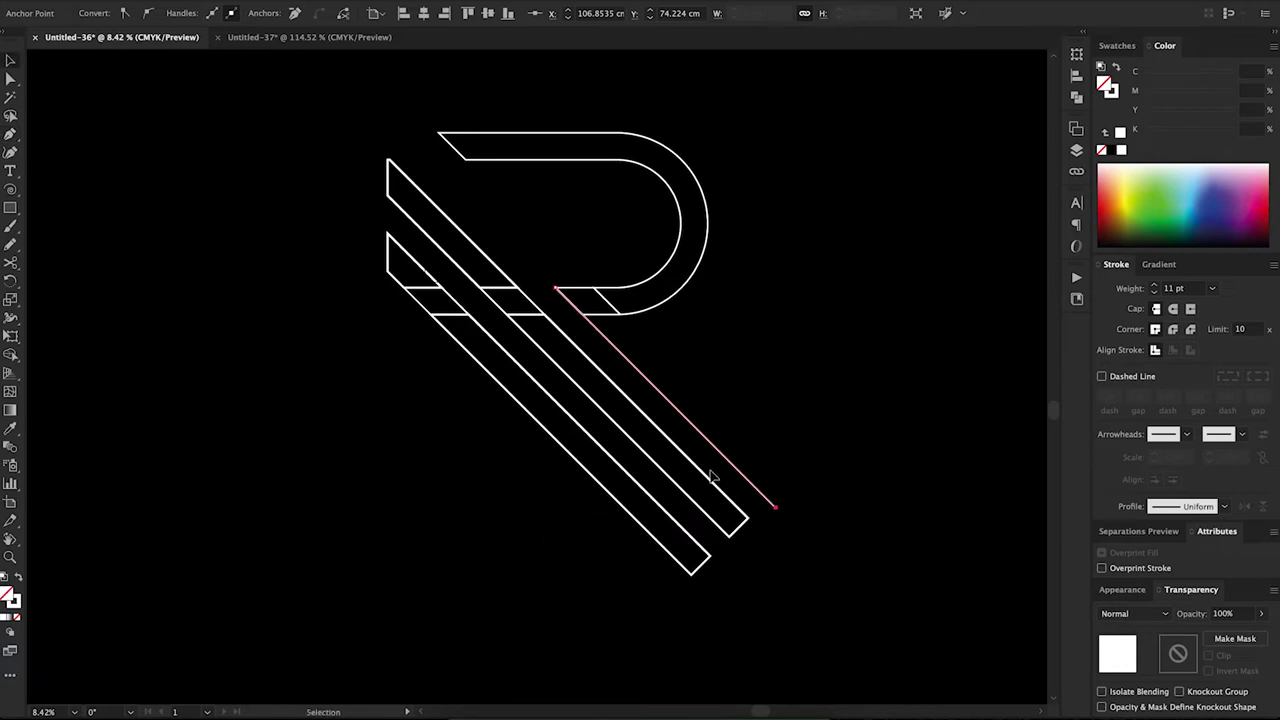
left_click(733, 474)
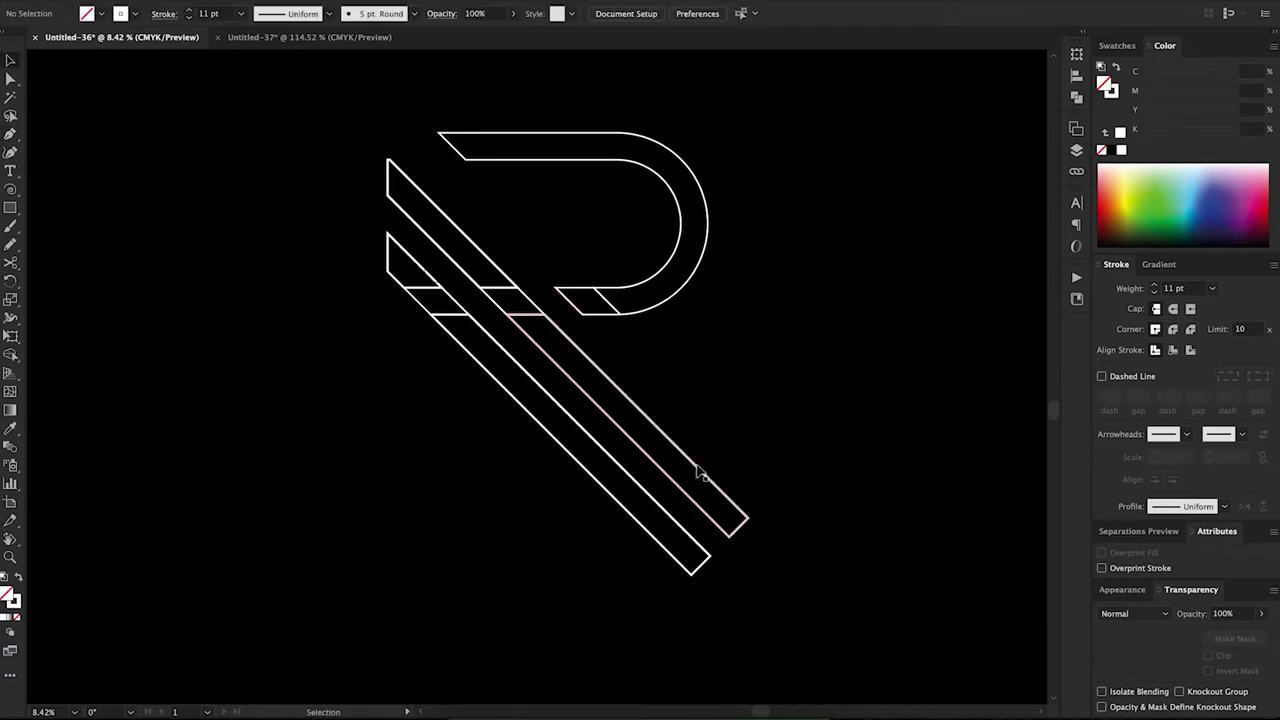
left_click_drag(697, 469, 768, 467)
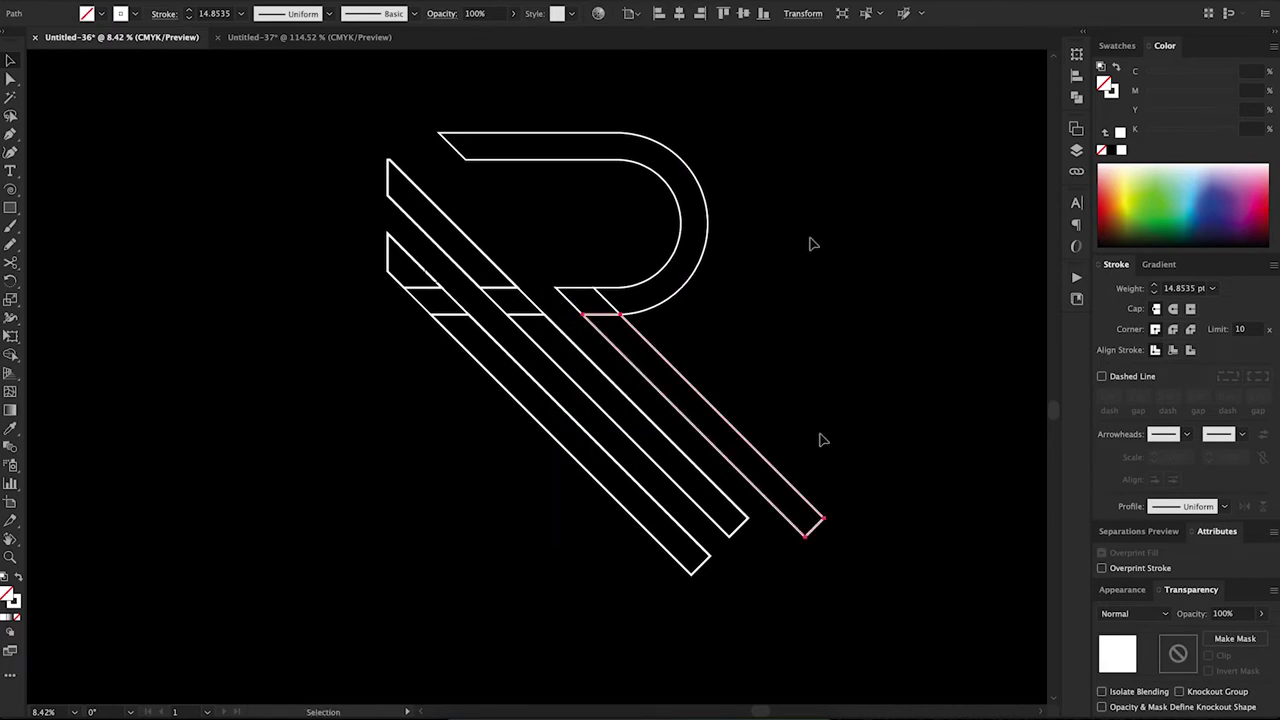
Cut the right stripe to a vertical end by subtracting a tall rectangle with Minus Front.
key("m")
left_click_drag(840, 113, 706, 592)
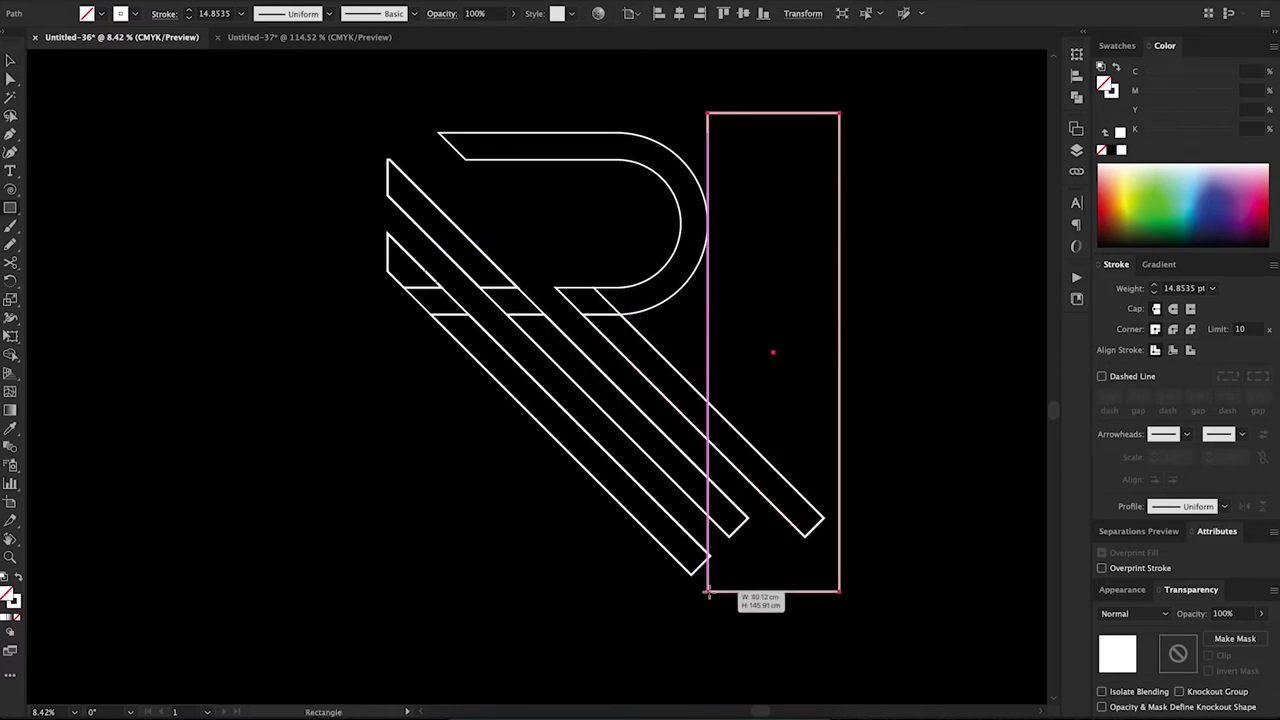
key("v")
left_click(690, 414, "shift")
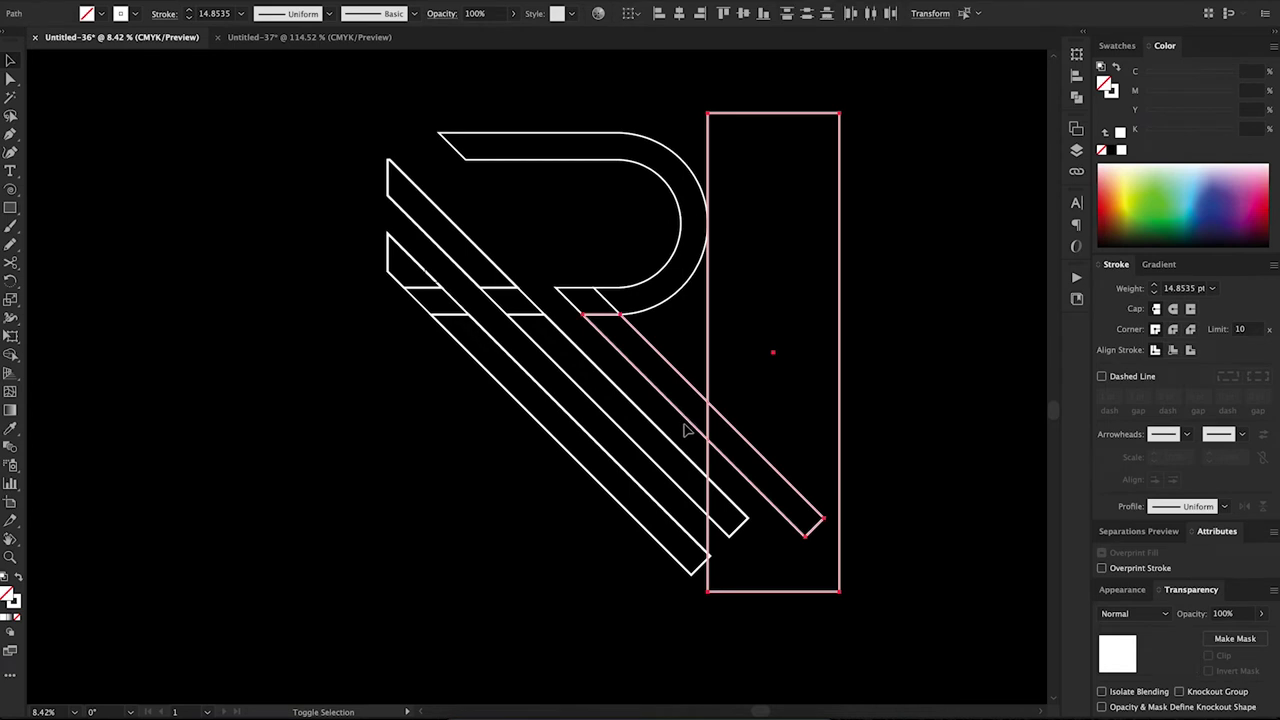
left_click(1077, 96)
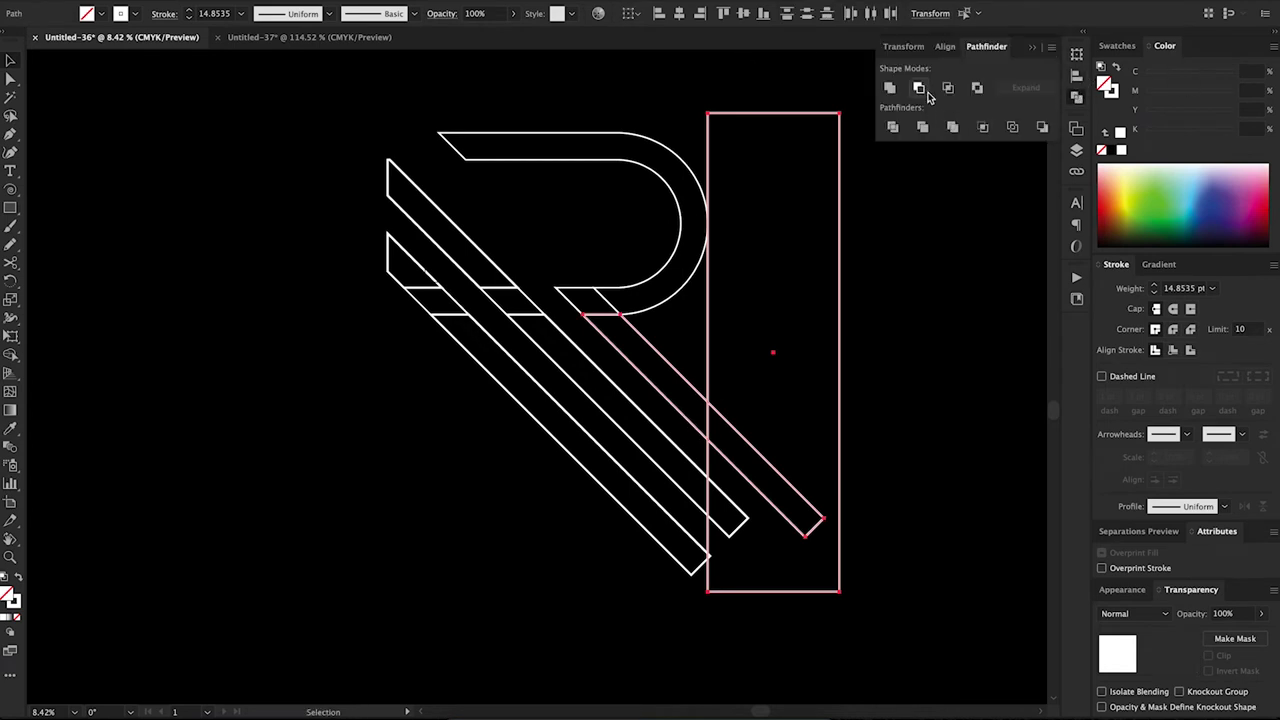
left_click(919, 88)
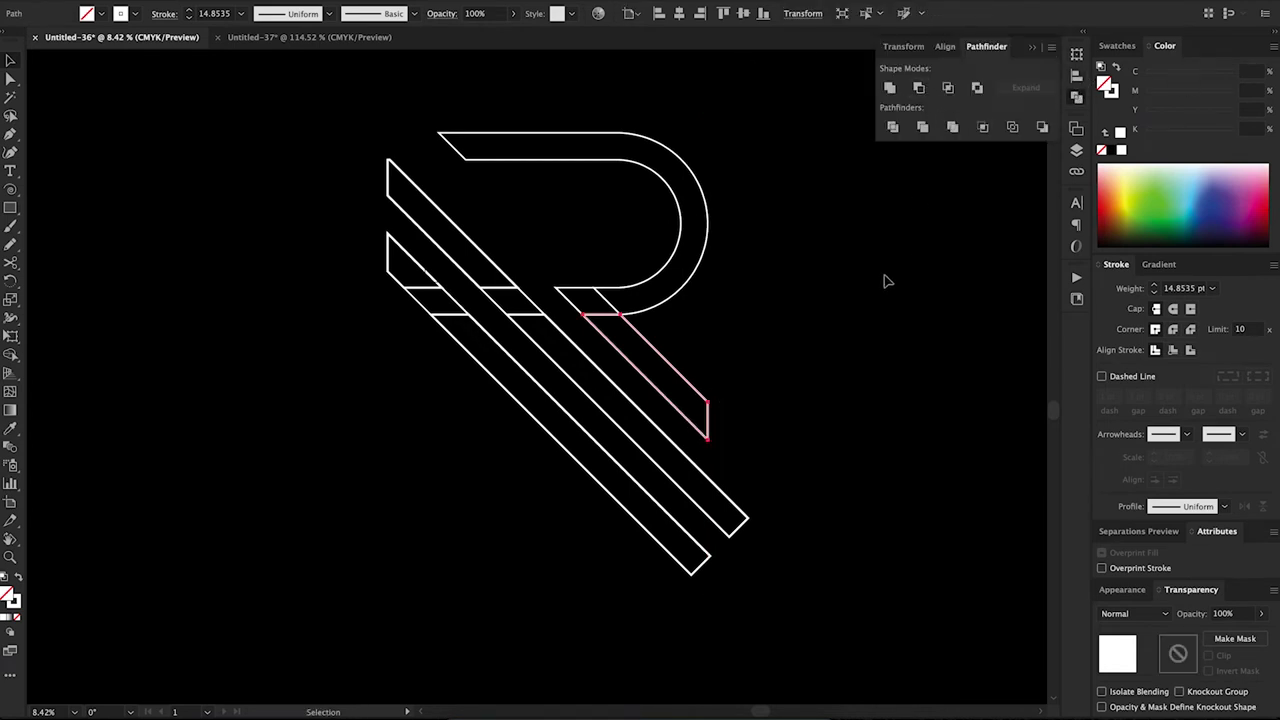
left_click(884, 281)
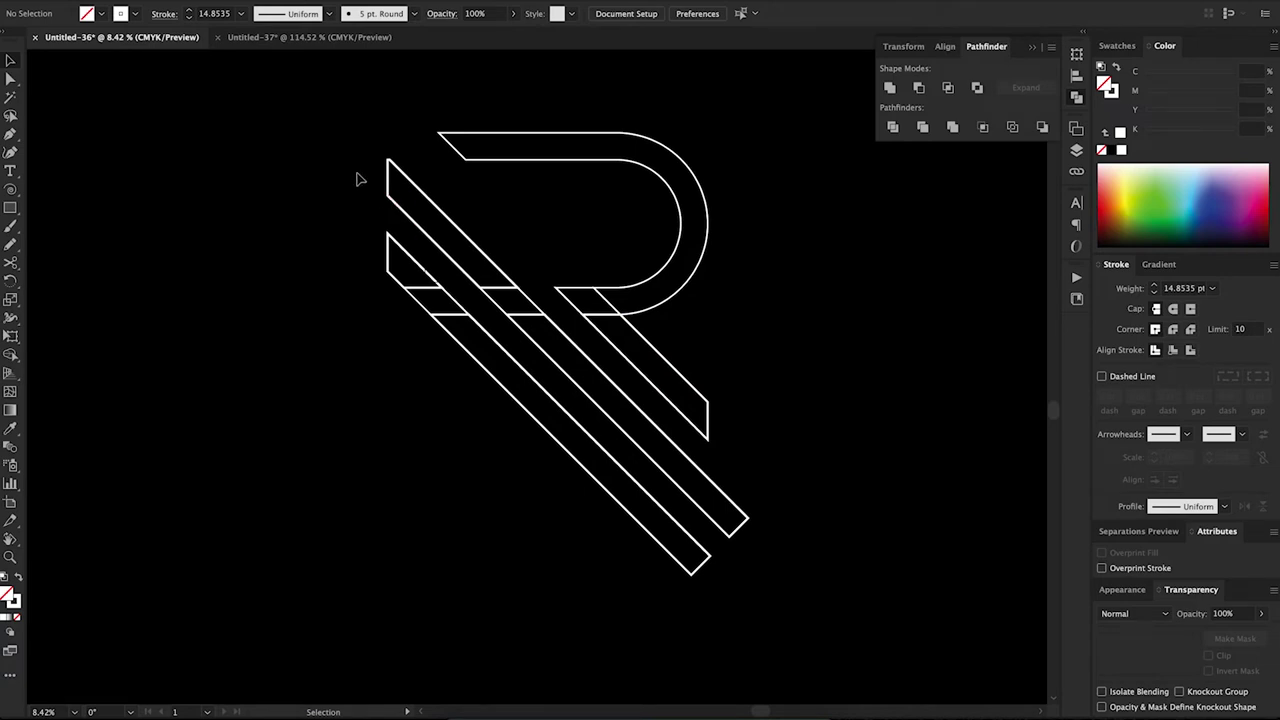
Flatten the inner stripe's top by subtracting a rectangle with Minus Front.
key("m")
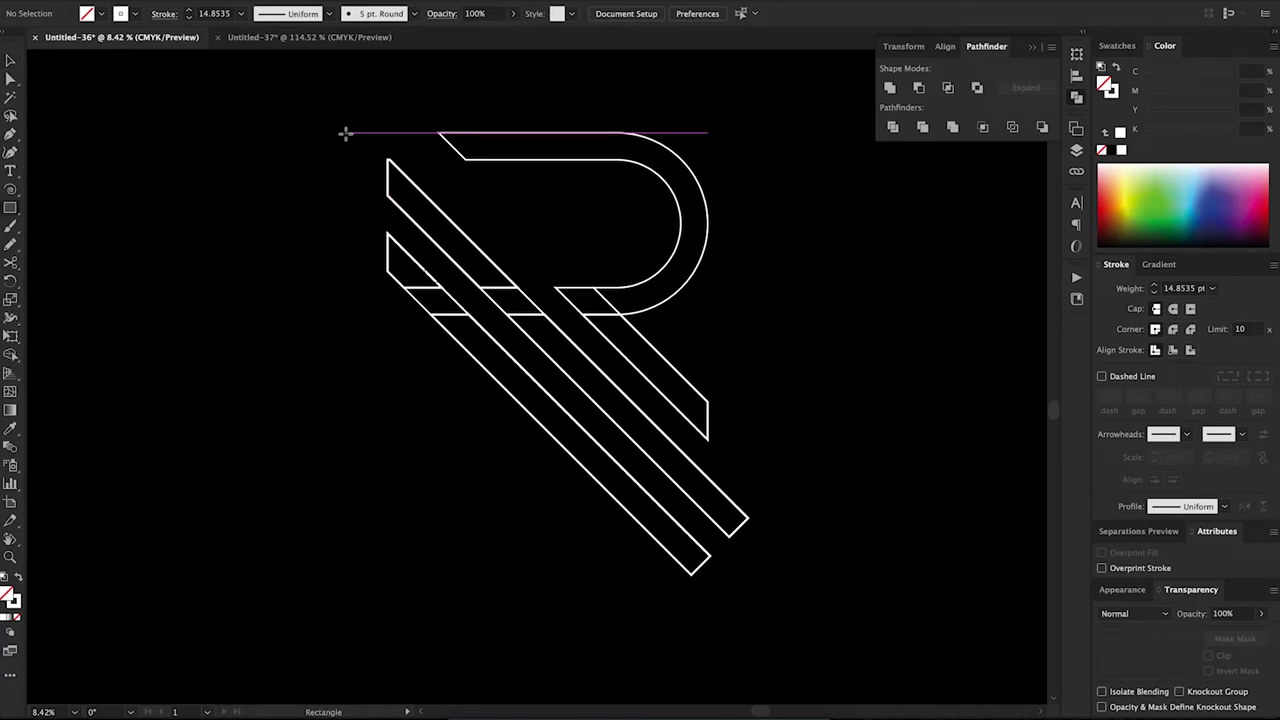
left_click_drag(268, 116, 494, 212)
key("ctrl+z")
key("v")
left_click(471, 234, "shift")
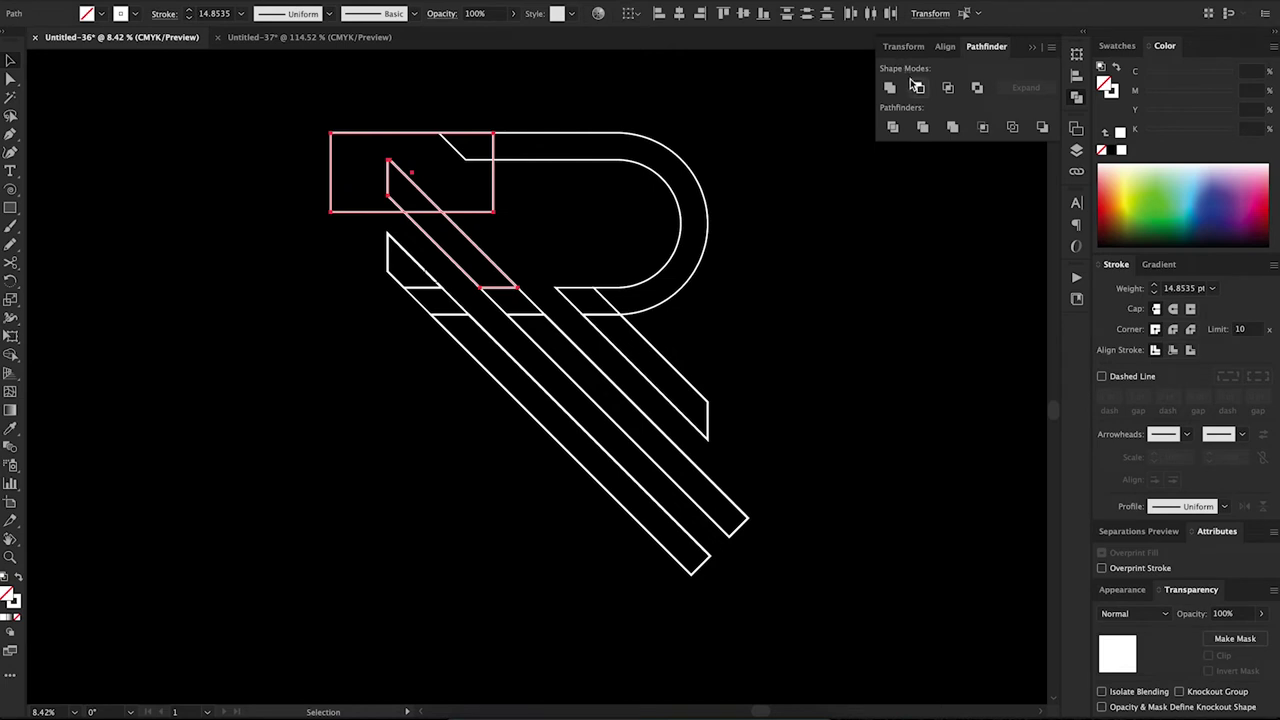
left_click(916, 87)
Try removing the upper-left diagonal path's top anchor, then undo it.
left_click(430, 193)
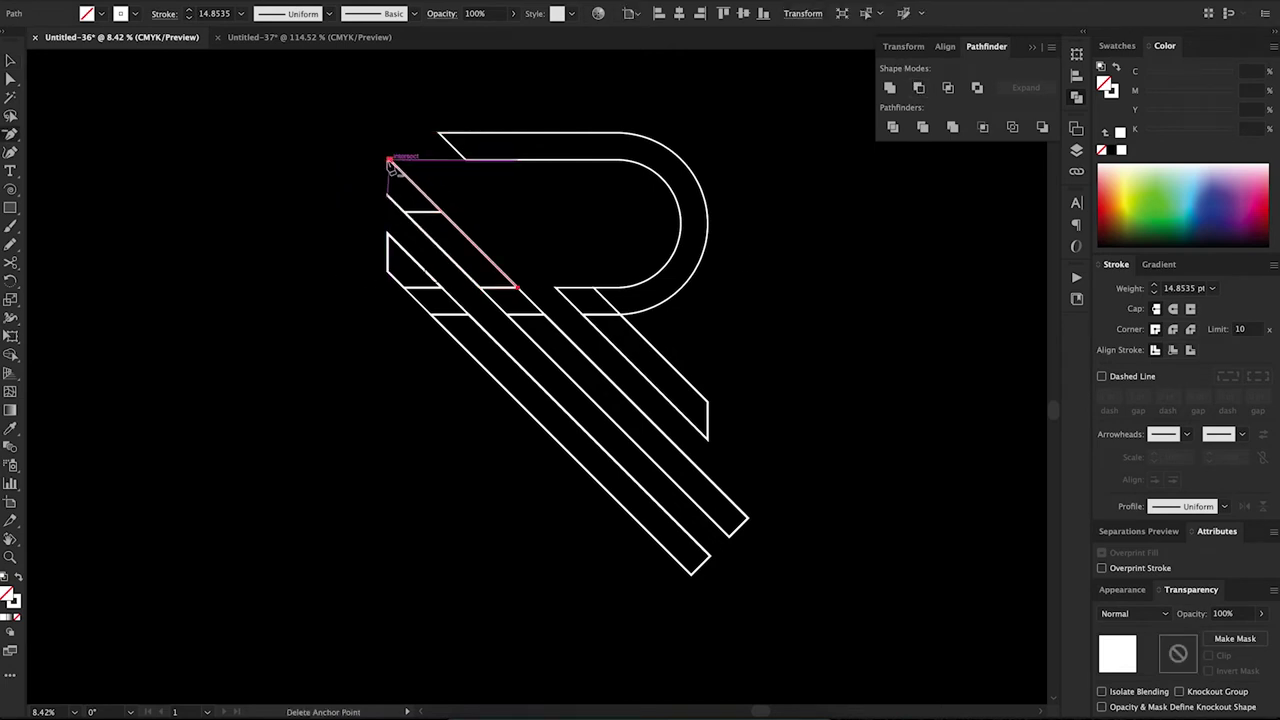
key("minus")
left_click(390, 161)
key("v")
key("ctrl+z")
key("ctrl+z")
Flatten the small parallelogram's top by subtracting a rectangle with Minus Front.
key("m")
left_click_drag(370, 169, 583, 224)
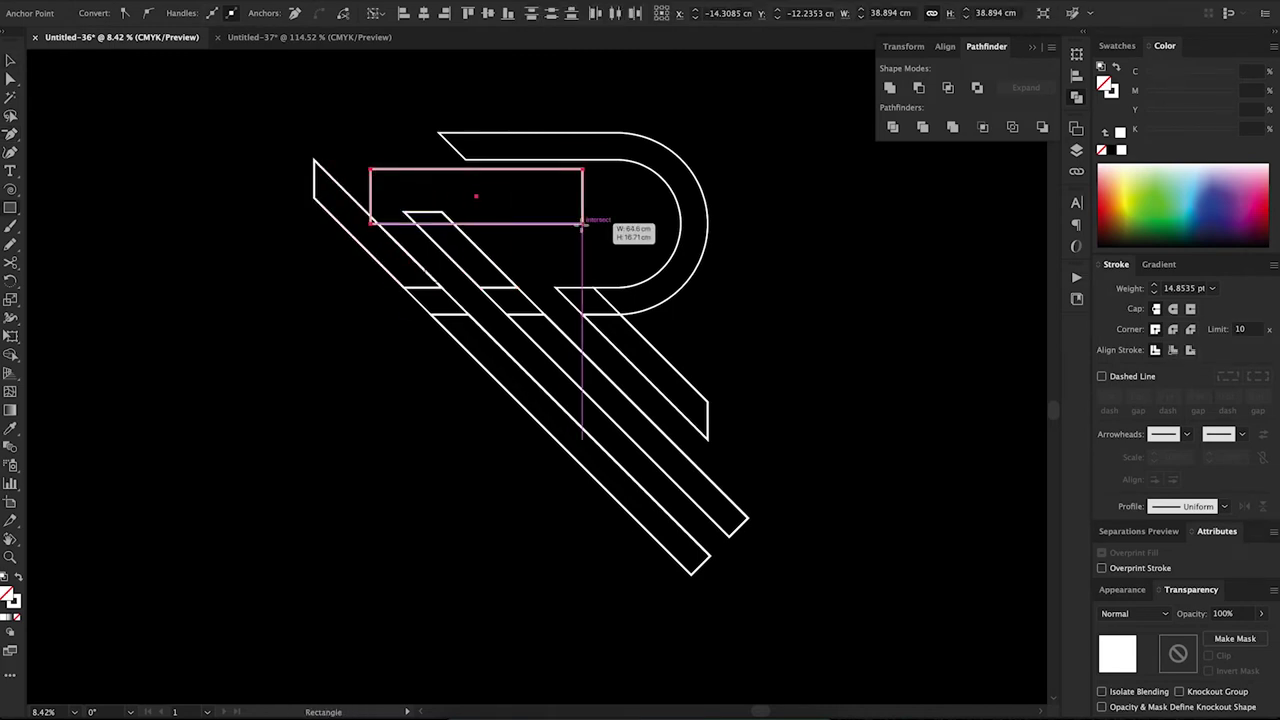
key("v")
left_click(472, 243, "shift")
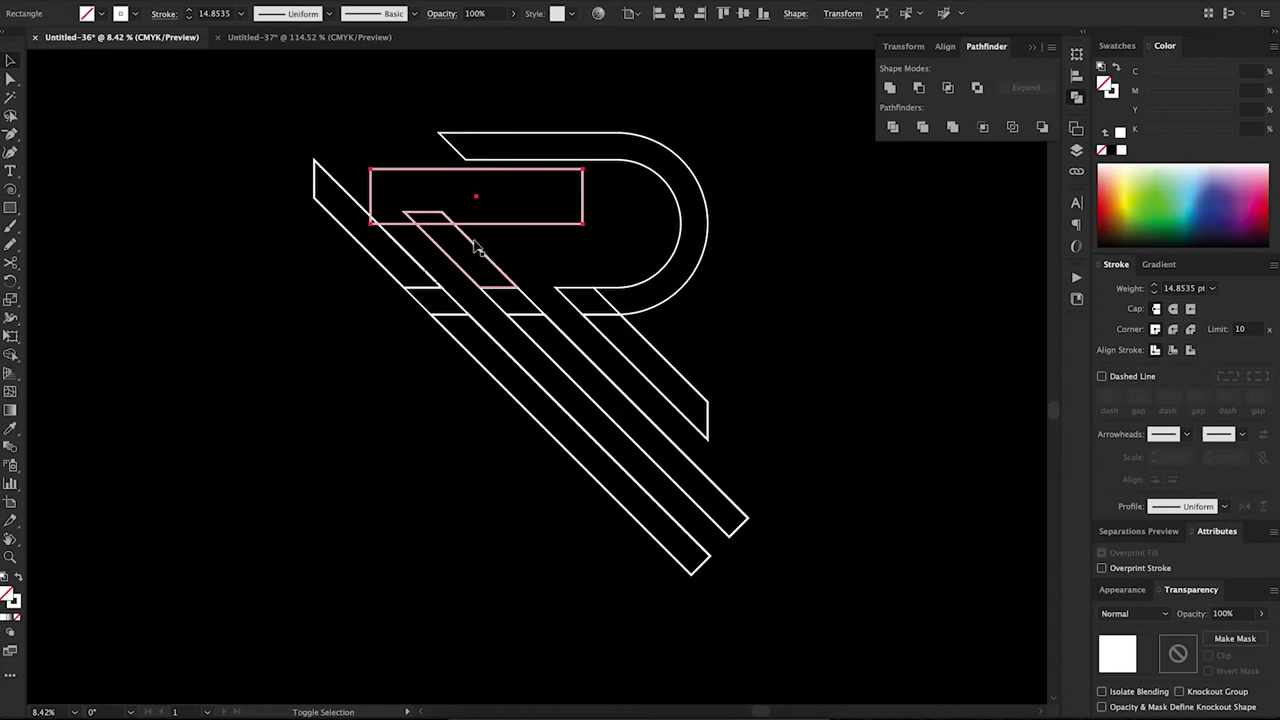
left_click(919, 87)
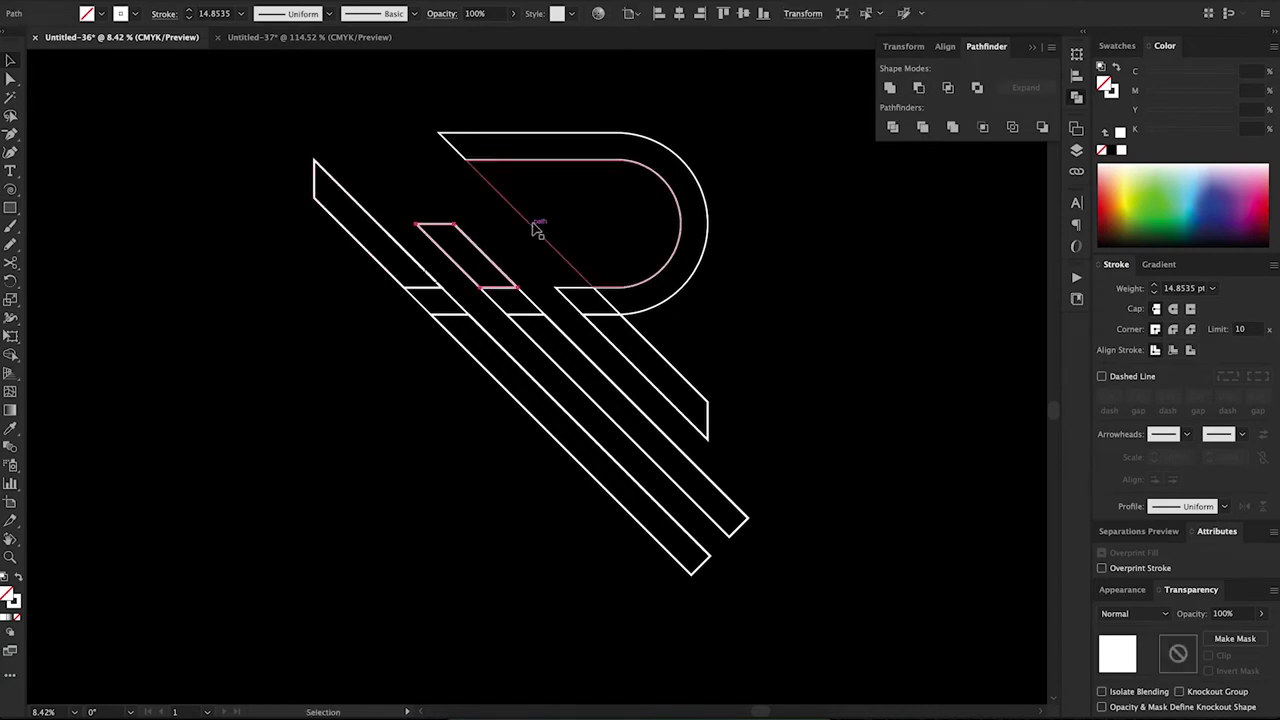
left_click(535, 222)
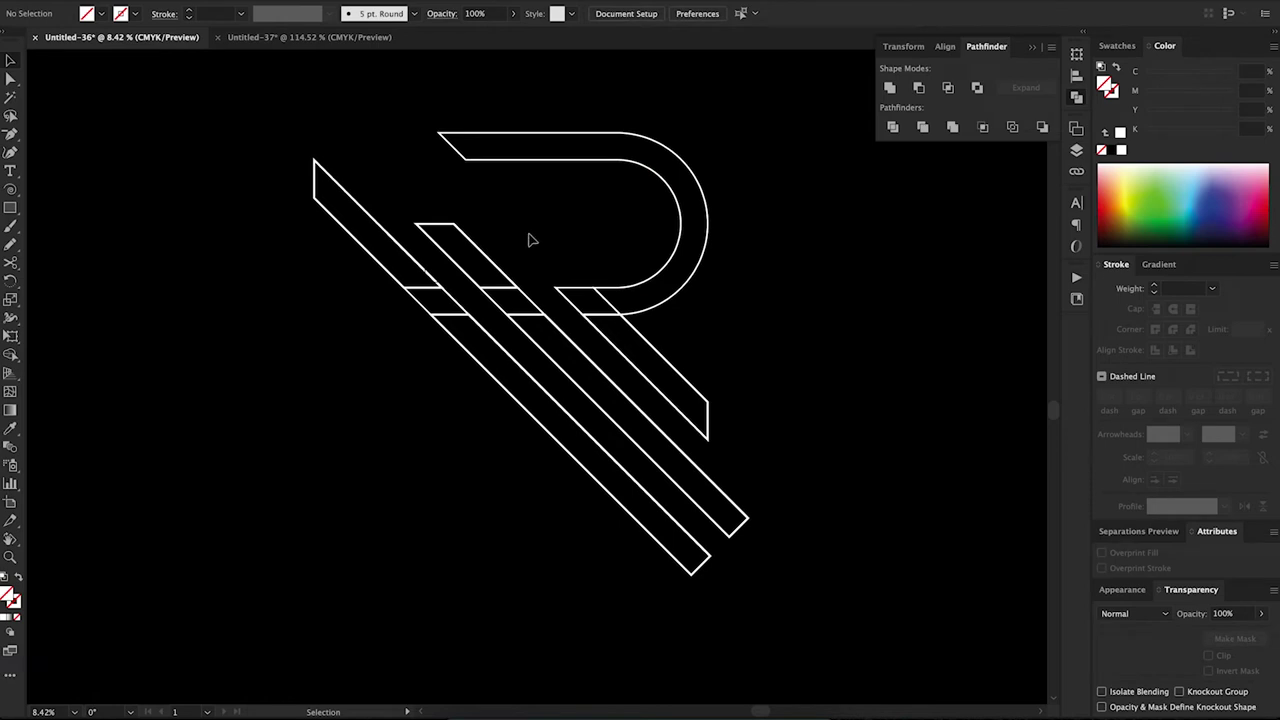
Flatten the leftmost stripe's top by subtracting a rectangle with Minus Front.
key("m")
left_click_drag(264, 107, 383, 195)
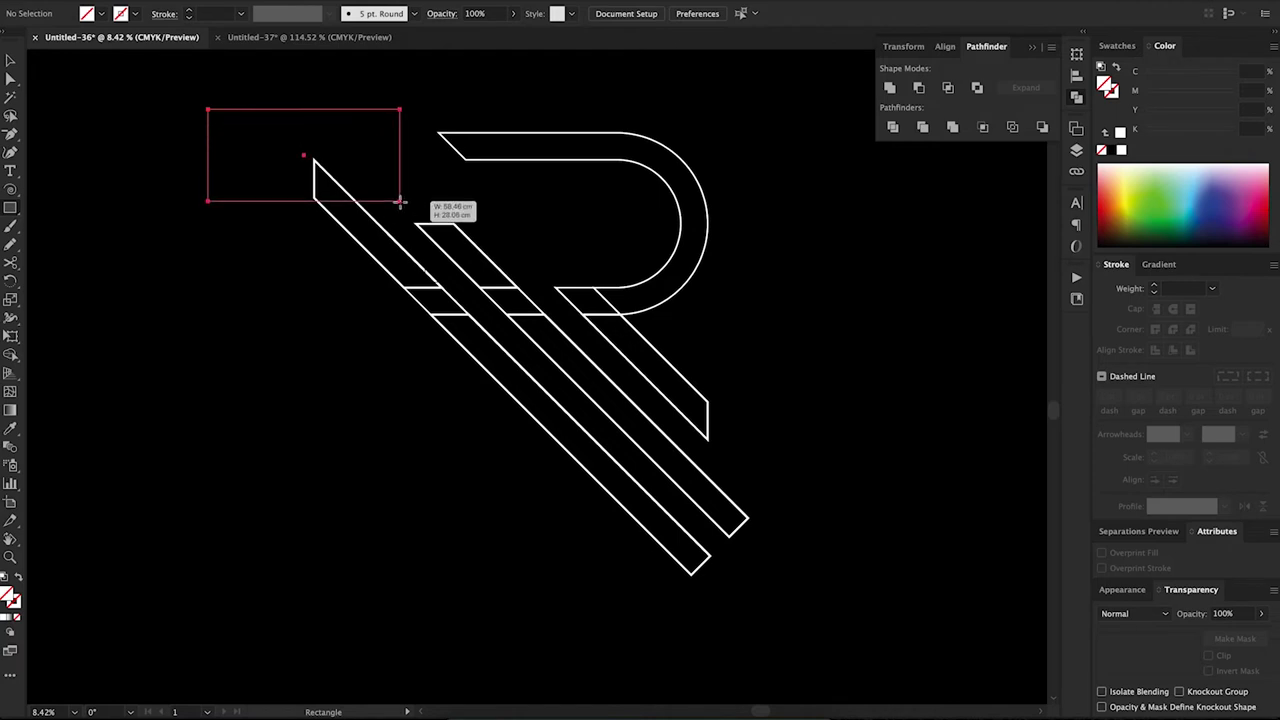
left_click_drag(383, 195, 400, 201)
left_click(366, 213, "shift")
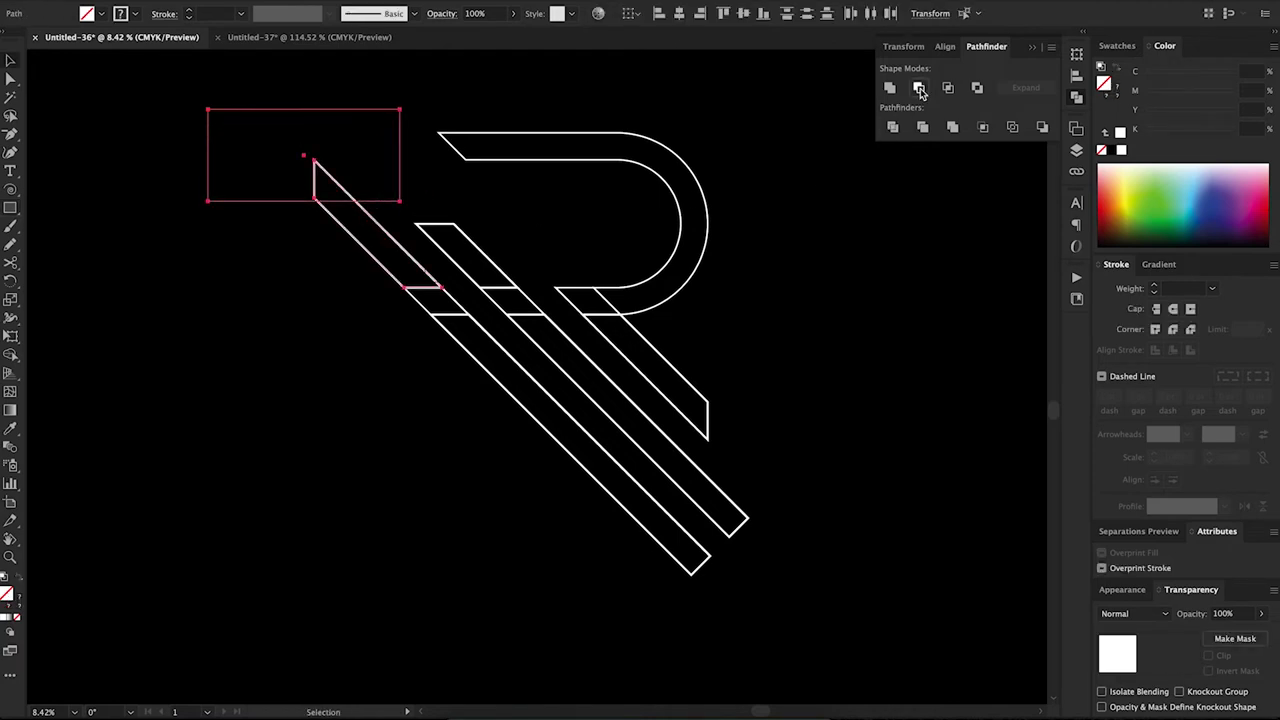
left_click(919, 87)
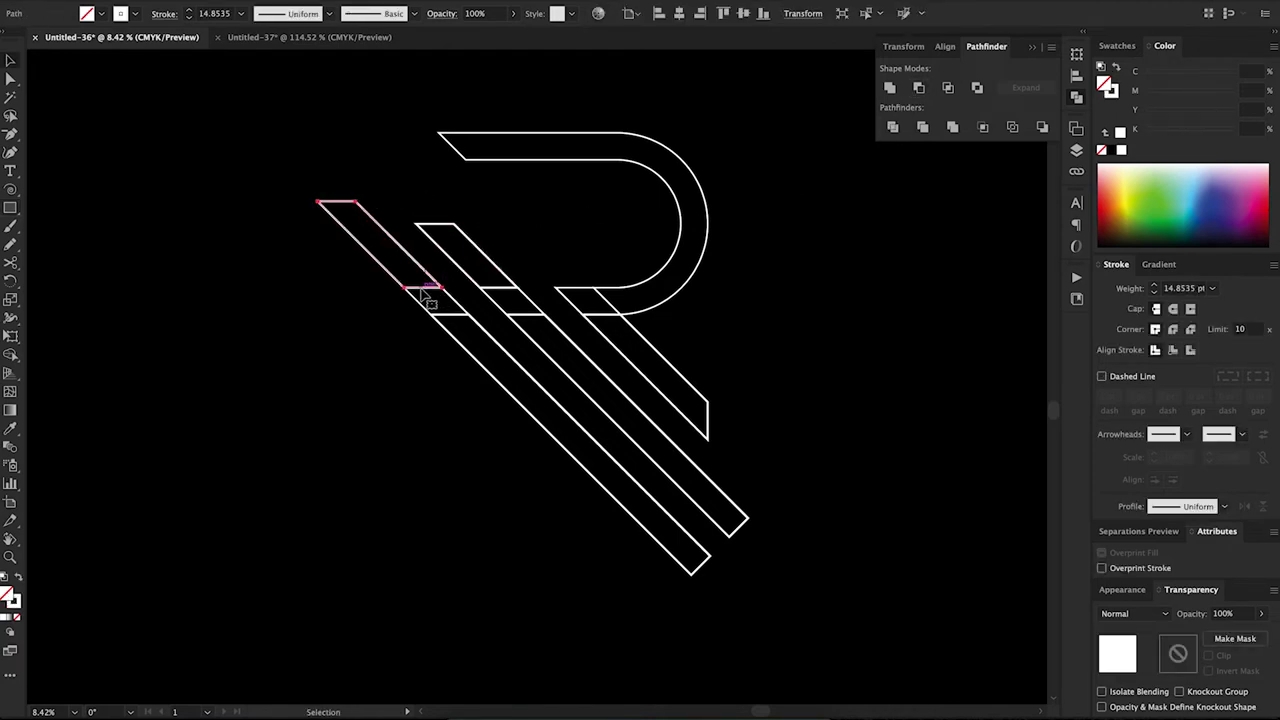
left_click(443, 313)
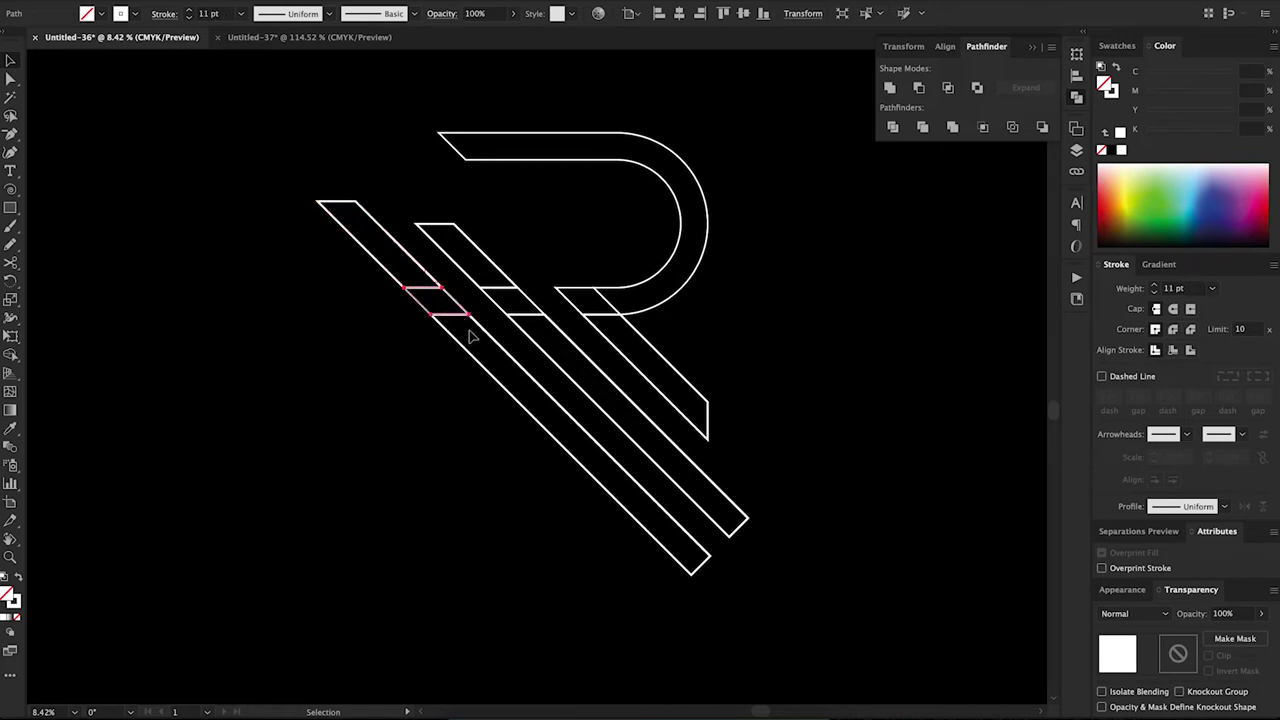
Cut the long stripe's lower end vertical and delete the leftover tip piece.
key("m")
left_click_drag(807, 422, 726, 582)
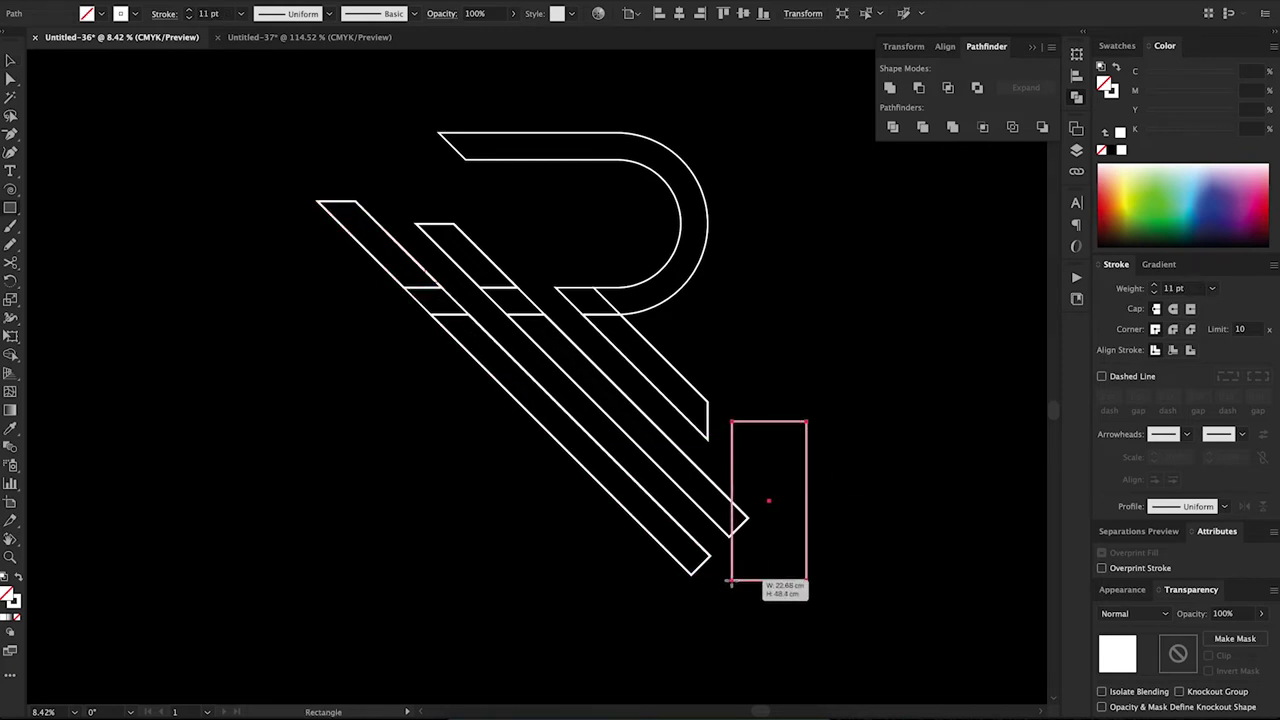
key("v")
left_click(720, 530, "shift")
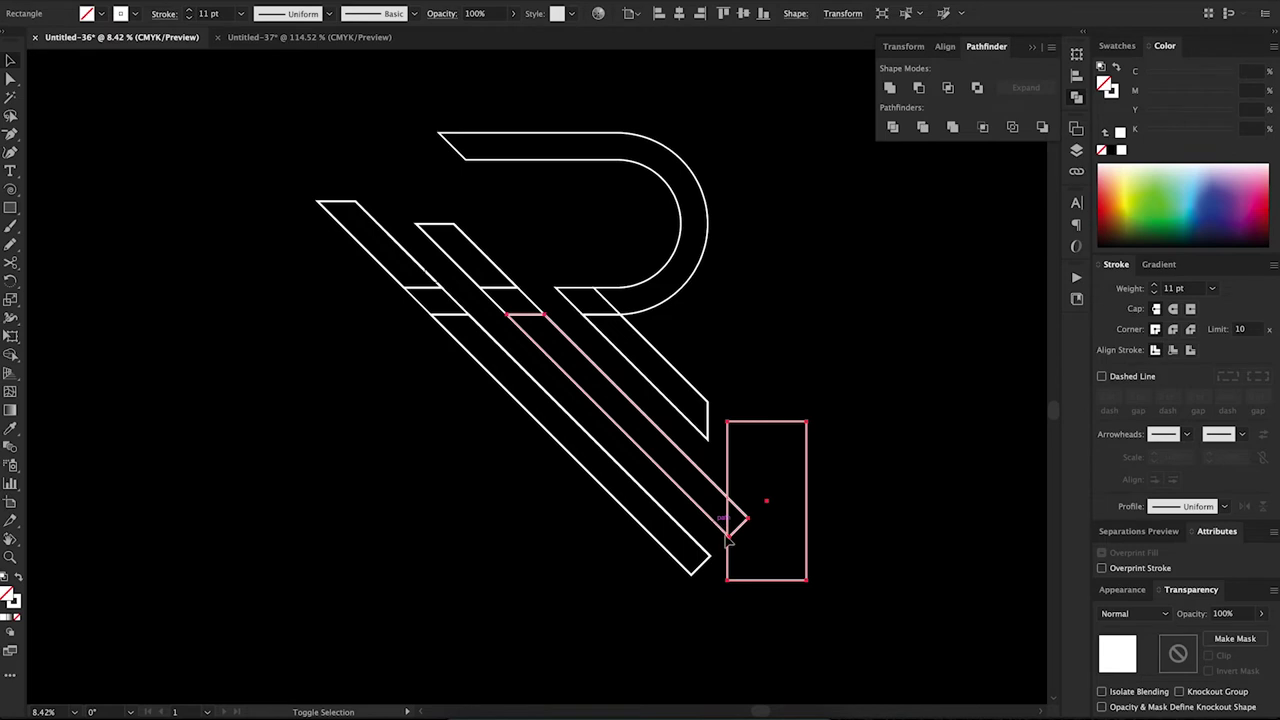
left_click(919, 87)
left_click(752, 541)
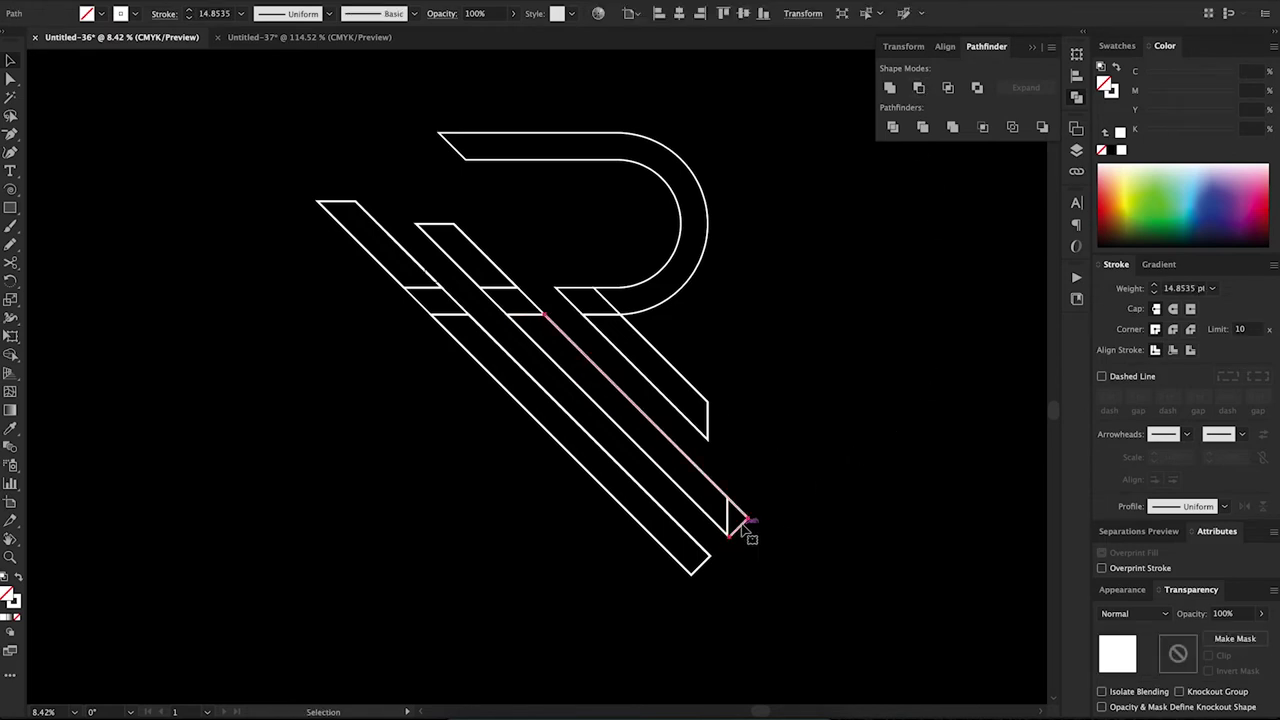
key("Delete")
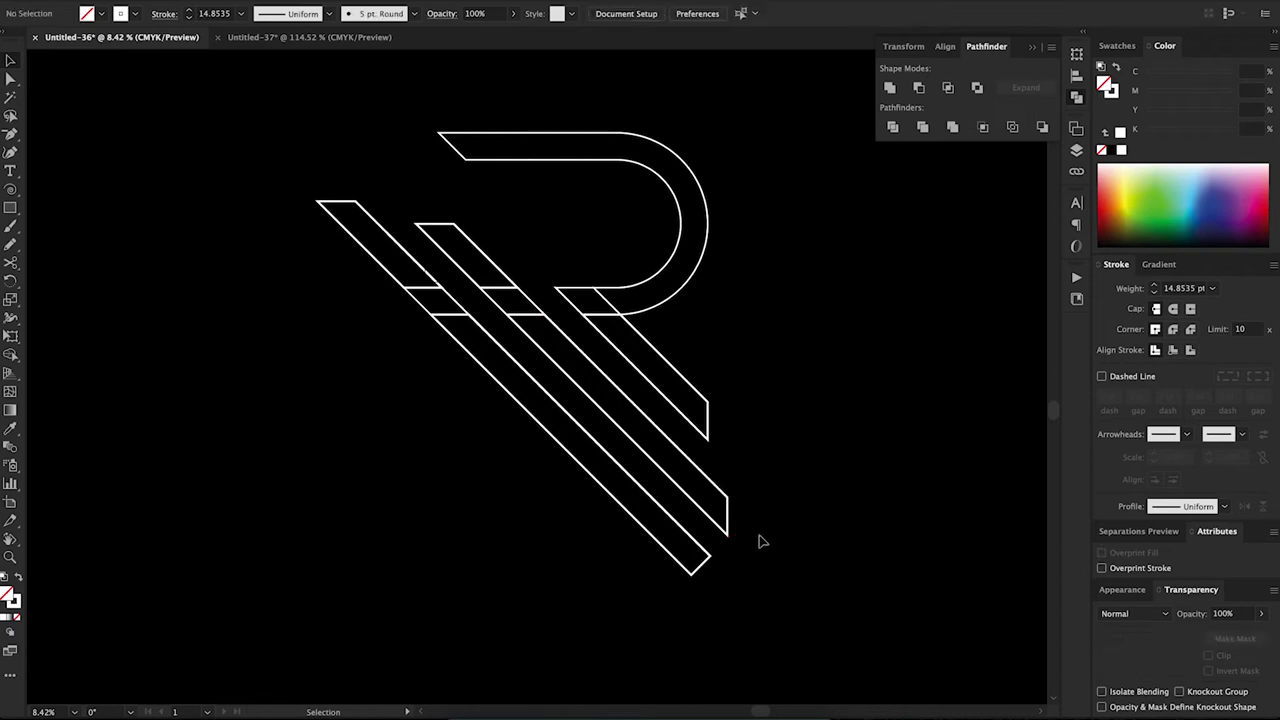
Cut the lower-left stripe's end vertical with a tall rectangle and Minus Front.
key("m")
mouse_move(788, 360)
left_mouse_down()
mouse_move(643, 637)
mouse_move(561, 641)
mouse_move(648, 662)
left_mouse_up()
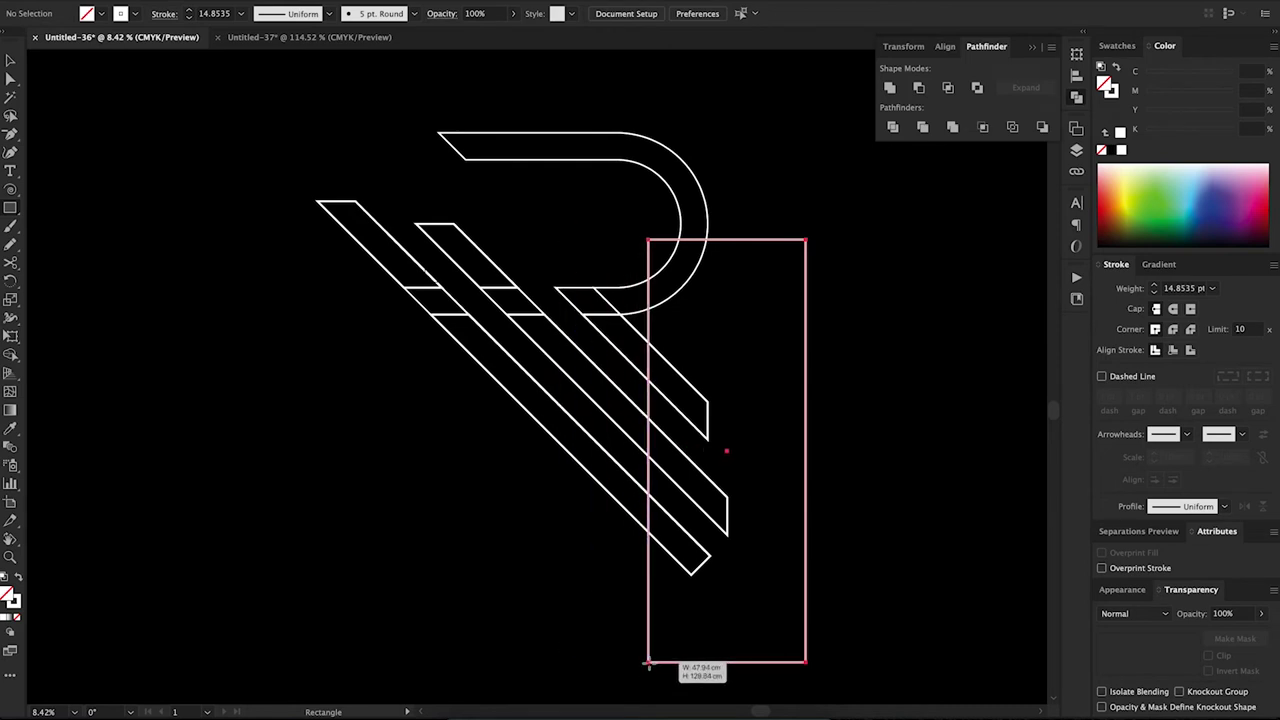
left_click_drag(648, 662, 645, 654)
key("v")
left_click(682, 562, "shift")
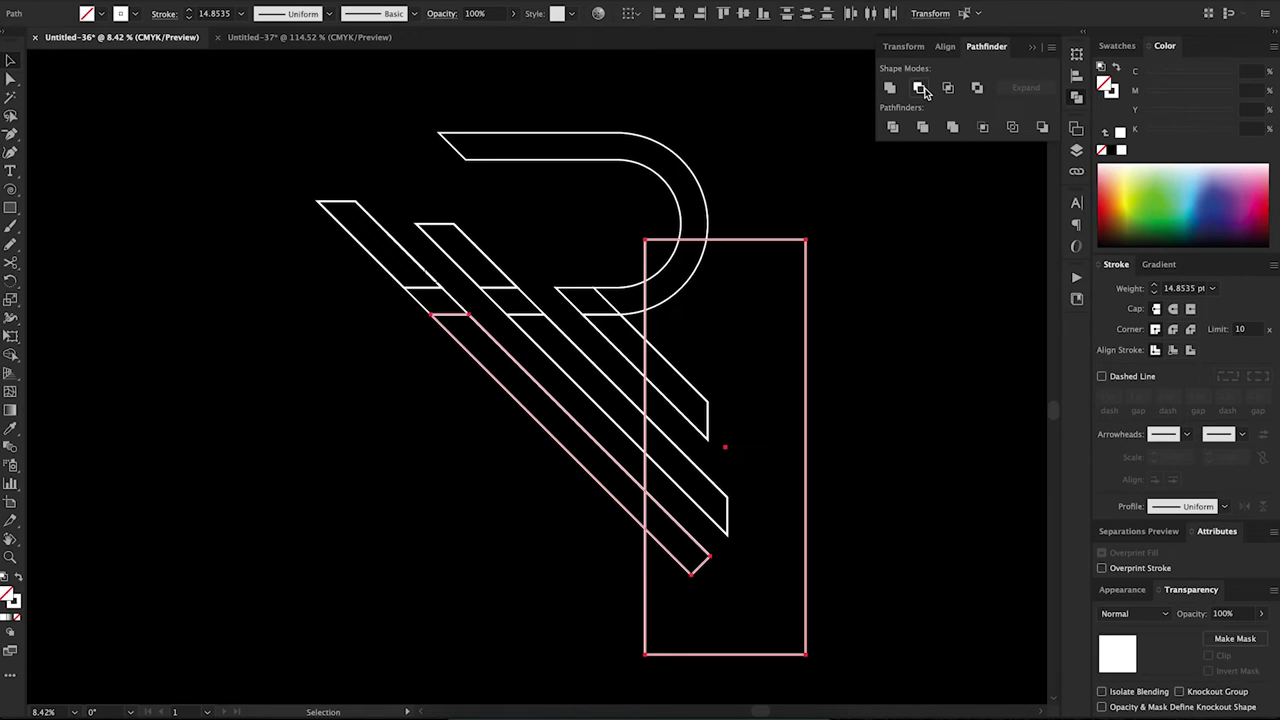
left_click(921, 89)
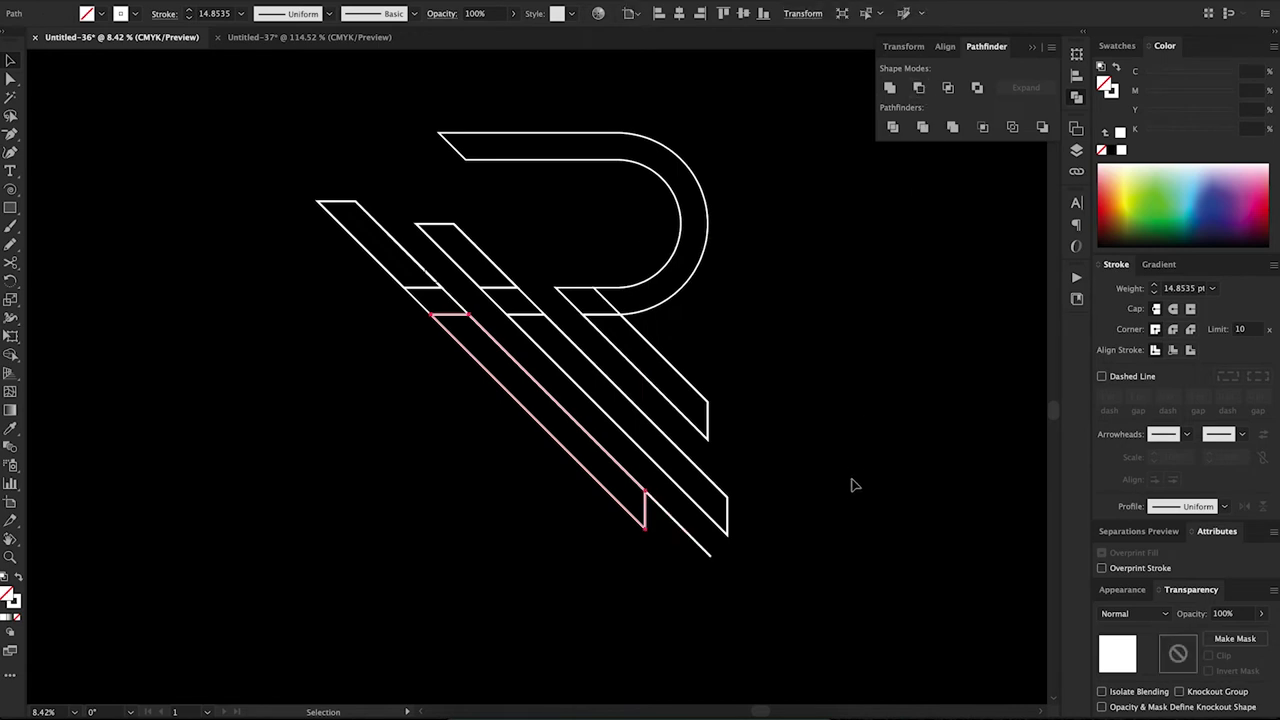
left_click(715, 557)
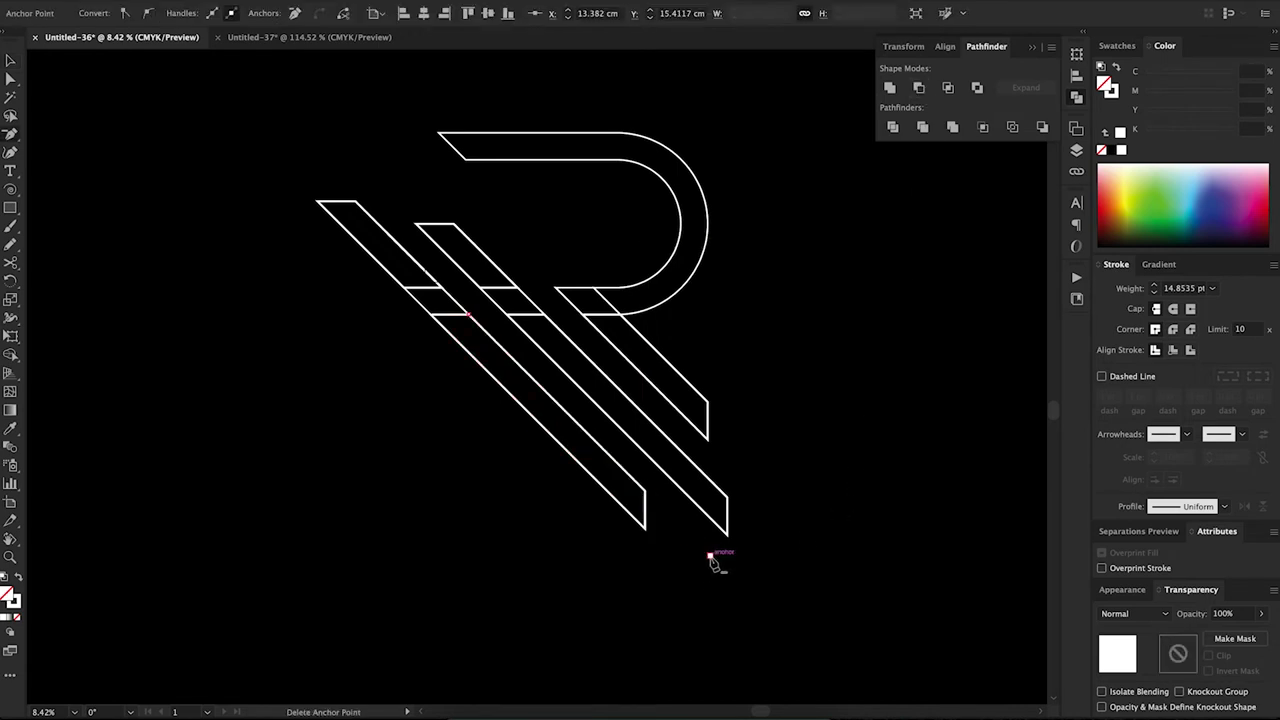
left_click(660, 557)
scroll(500, 406, "up", 2)
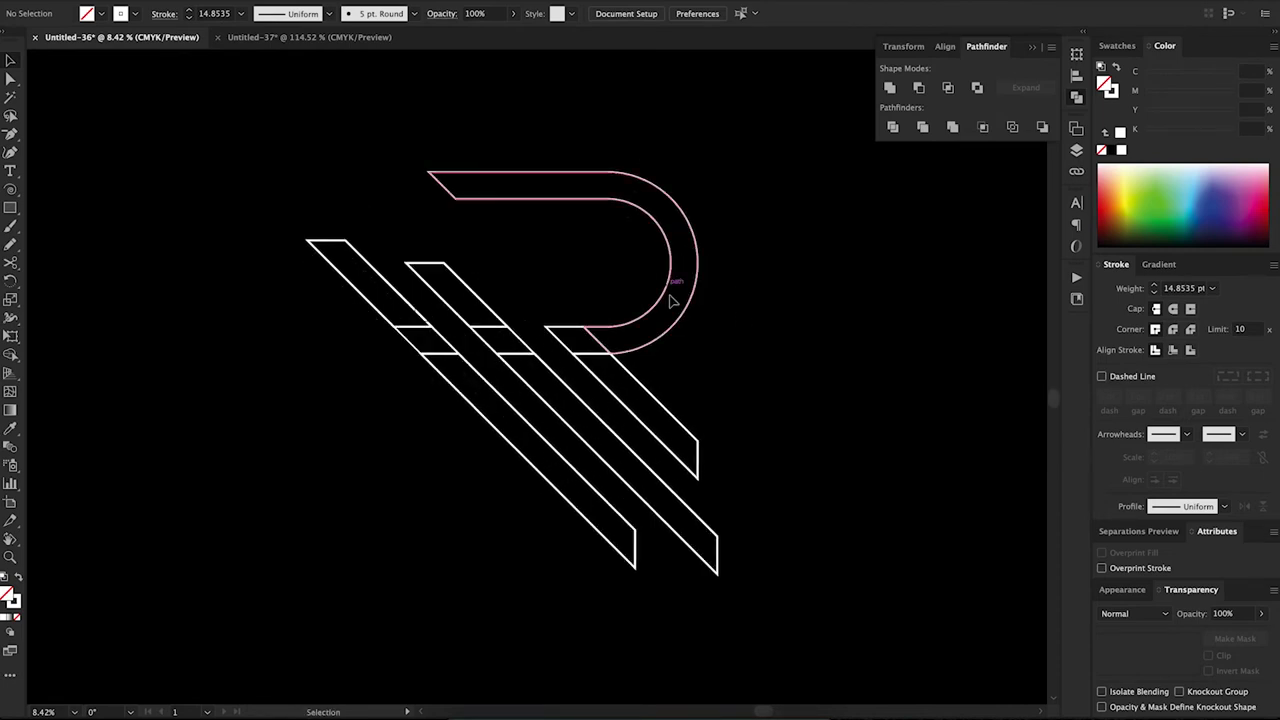
Select all R pieces and swap fill and stroke so they become solid white with no stroke.
left_click(676, 328)
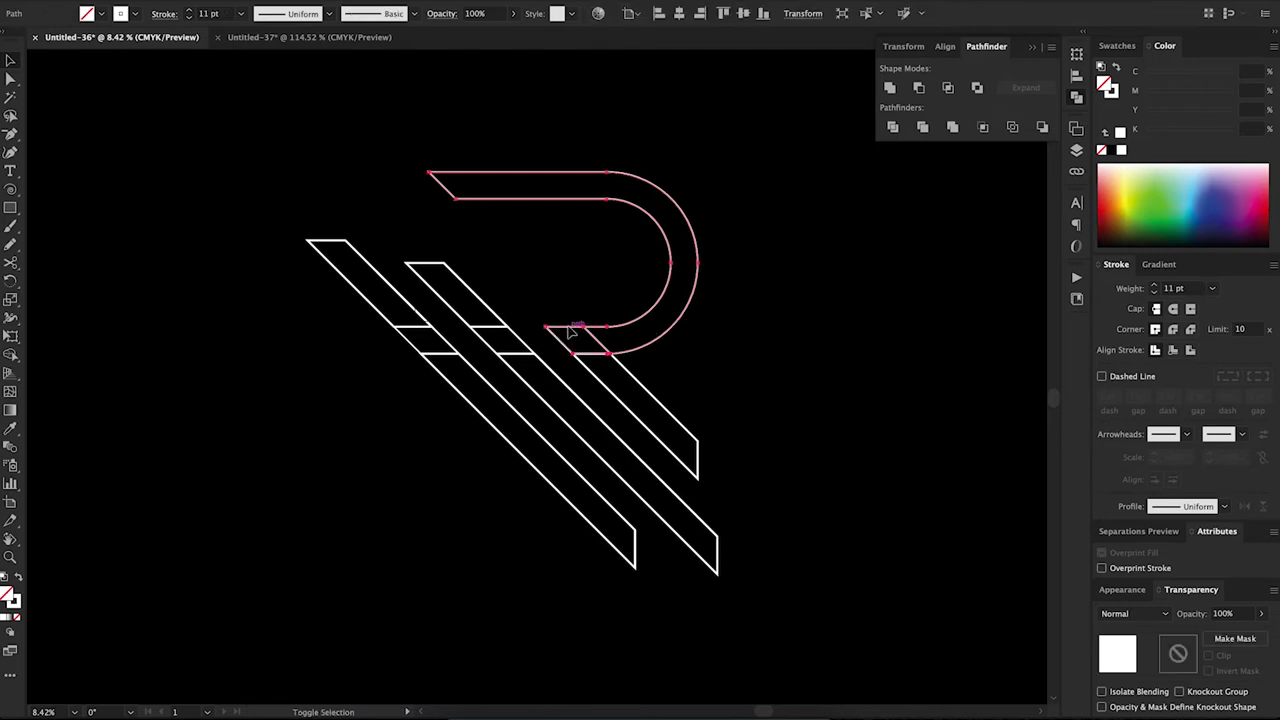
left_click(549, 366, "shift")
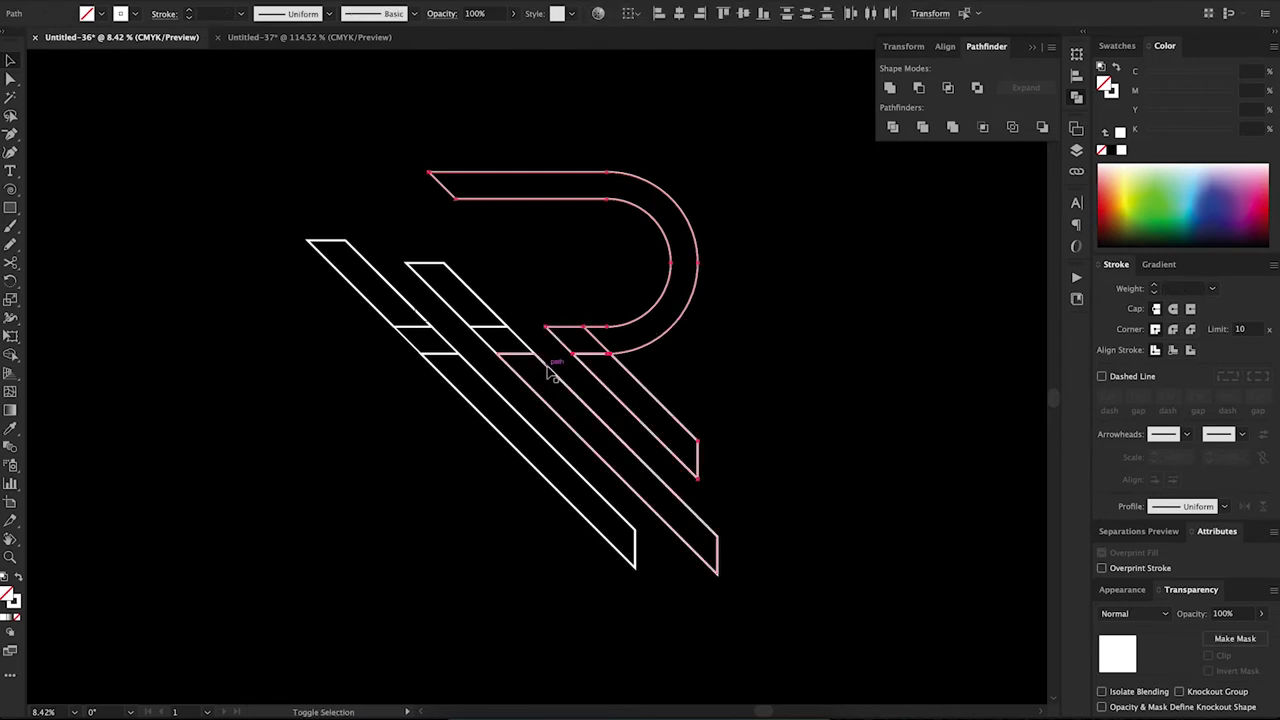
left_click(497, 313, "shift")
left_click(388, 286, "shift")
left_click(479, 372, "shift")
key("Delete")
left_click_drag(876, 154, 285, 485)
key("Delete")
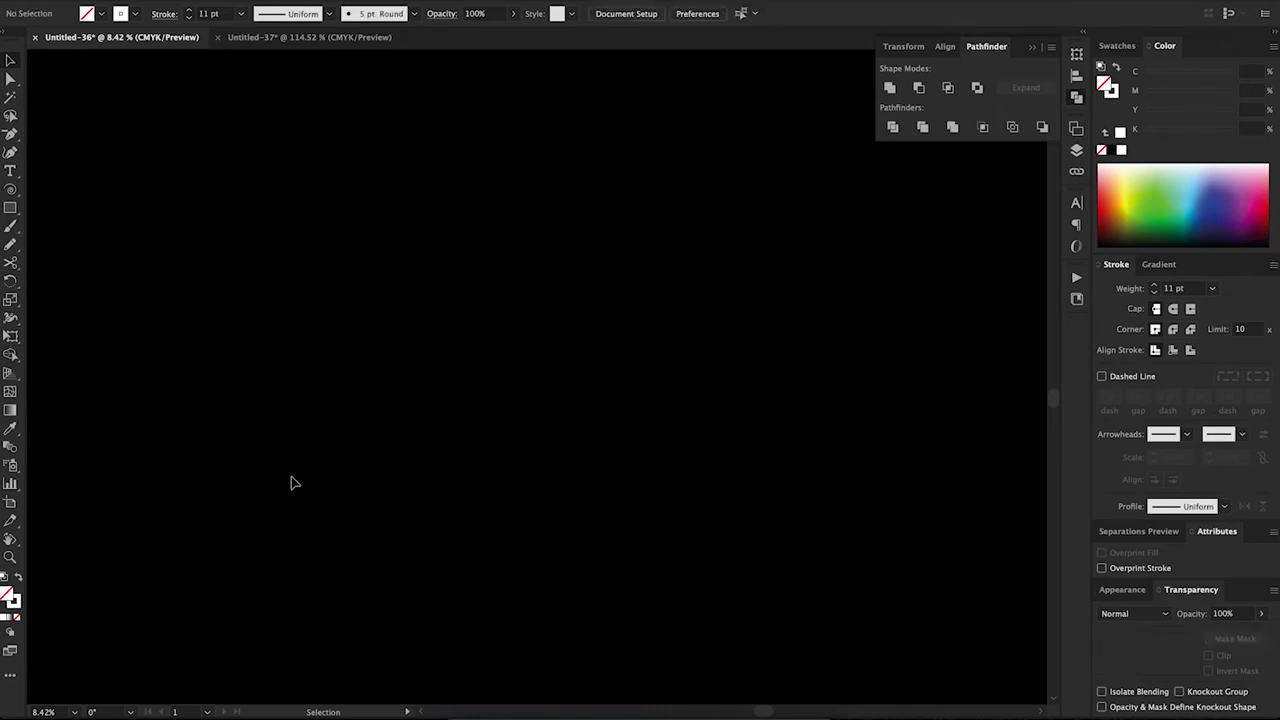
key("ctrl+z")
key("ctrl+z")
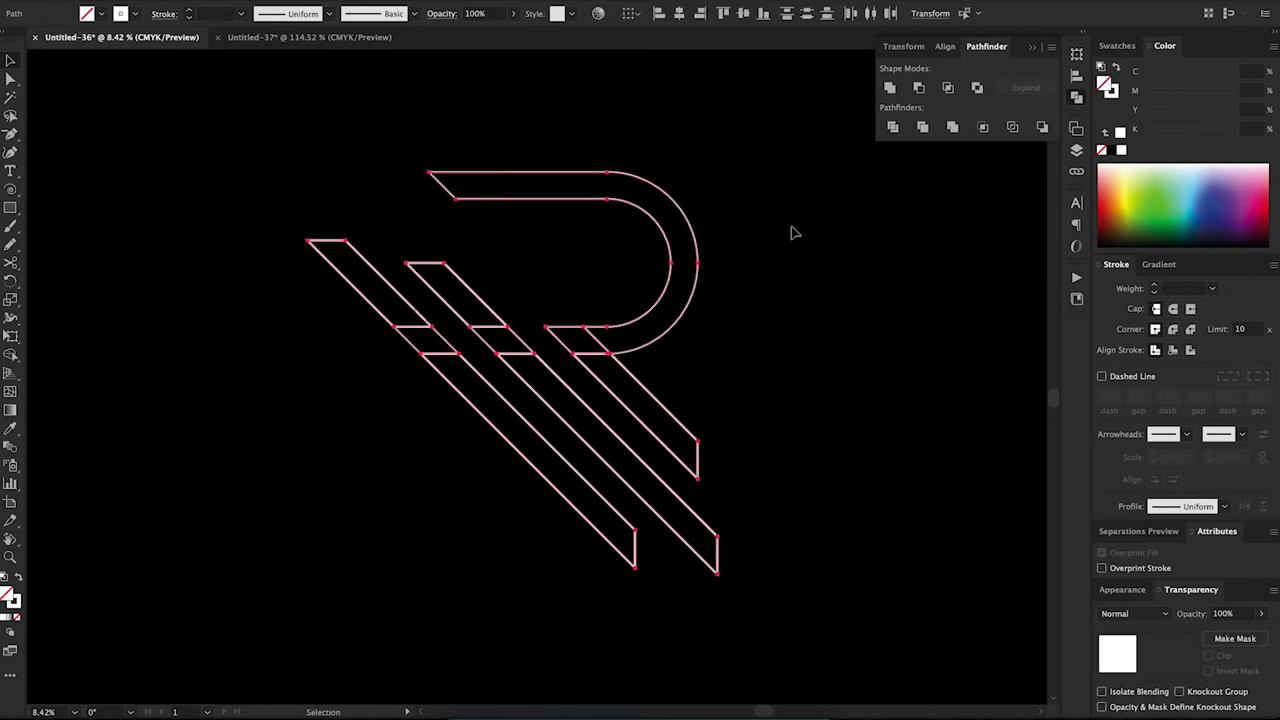
key("shift+x")
left_click(790, 262)
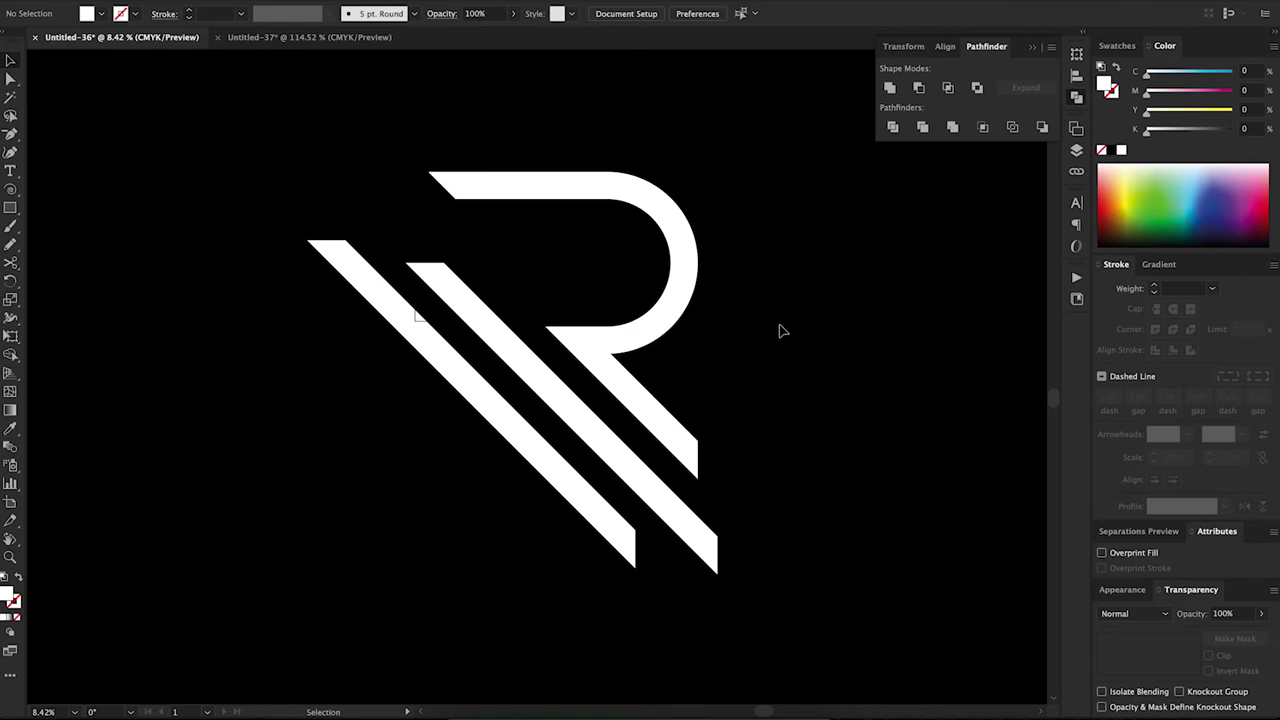
Reposition the whole R mark and zoom in on it.
left_click_drag(258, 140, 871, 614)
mouse_move(613, 545)
left_mouse_down()
mouse_move(768, 375)
mouse_move(540, 598)
left_mouse_up()
left_click_drag(676, 458, 362, 560)
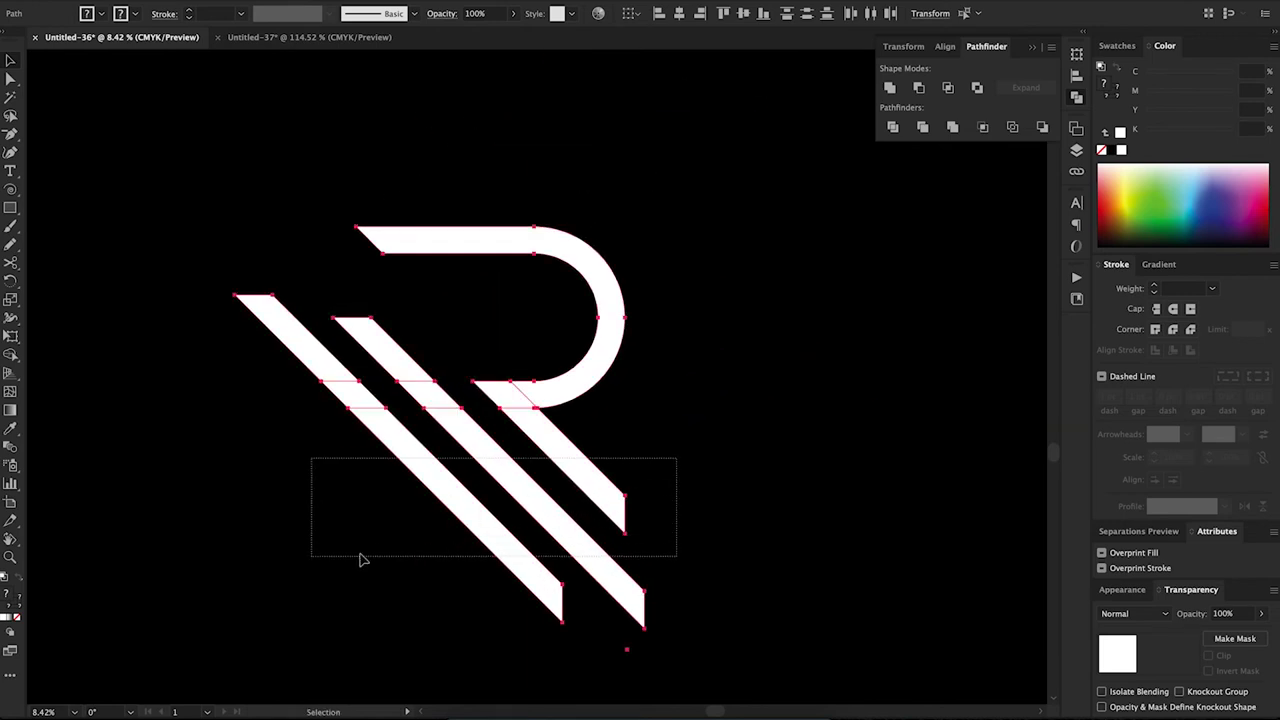
scroll(380, 449, "down", 3)
scroll(451, 417, "up", 2)
scroll(395, 492, "up", 1)
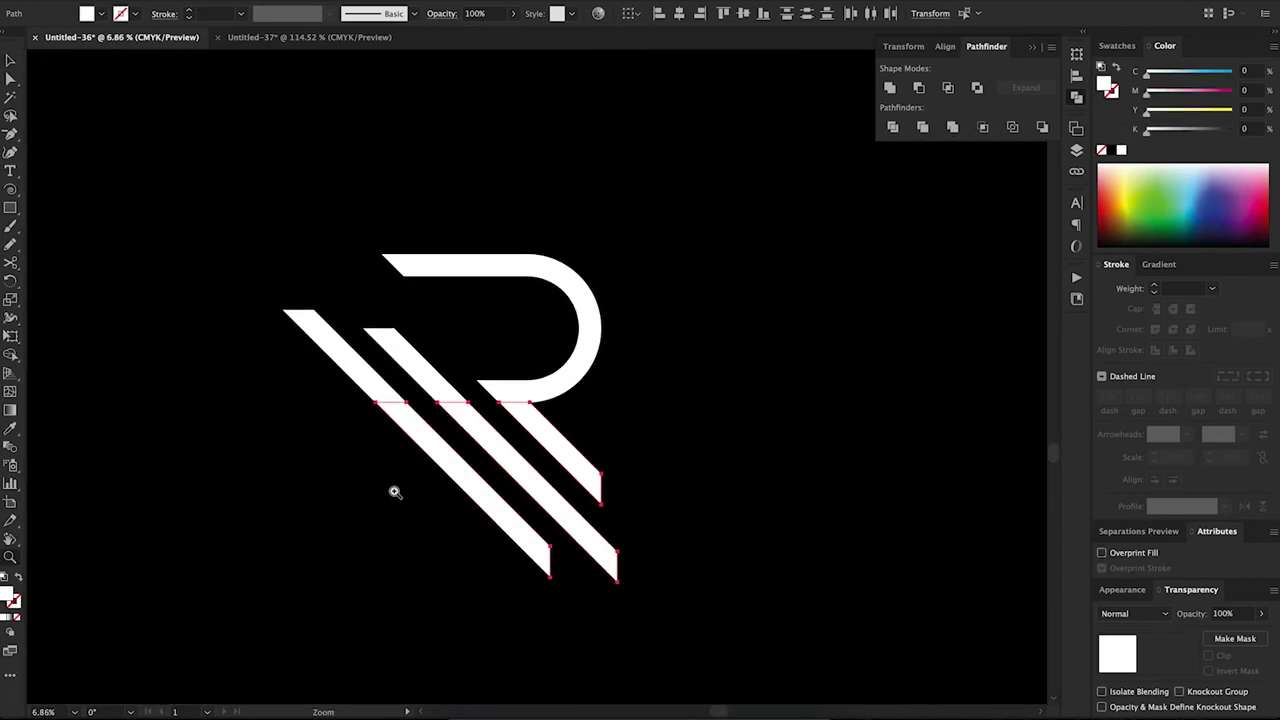
left_click_drag(395, 492, 463, 449)
scroll(543, 351, "up", 2)
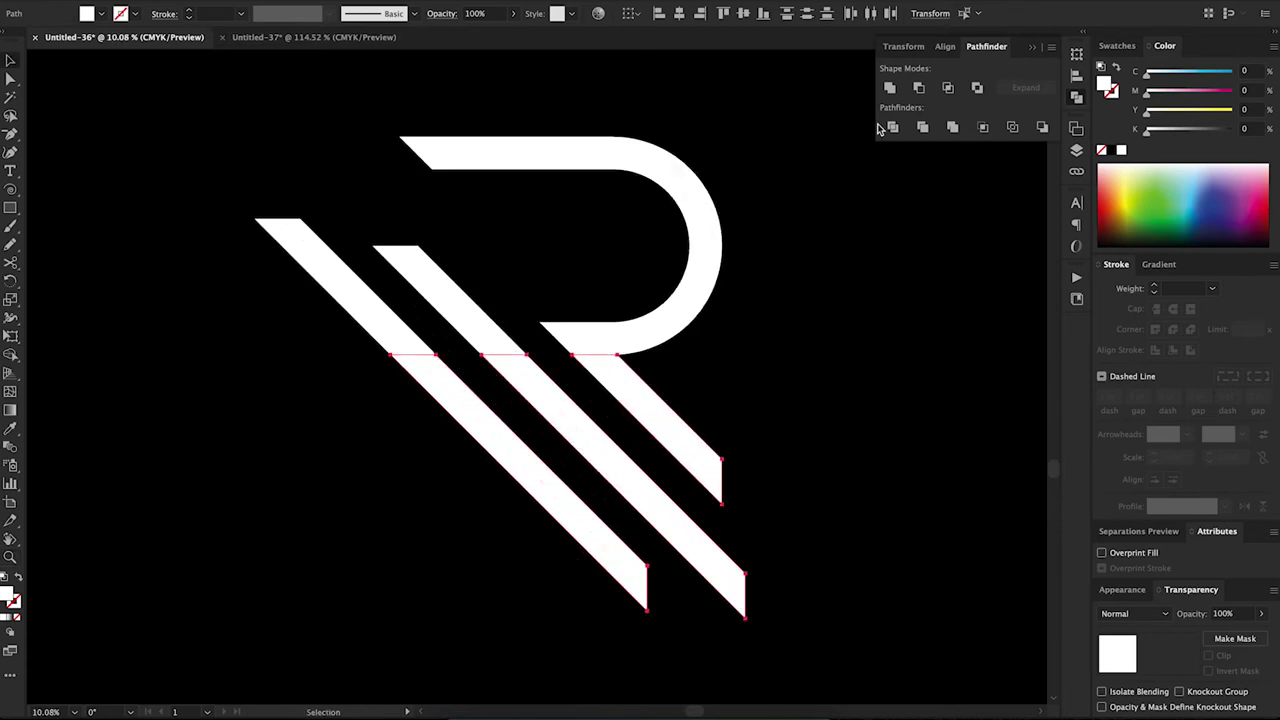
Combine the lower bar pieces and redraw the outer bar as one Pen shape.
left_click(889, 87)
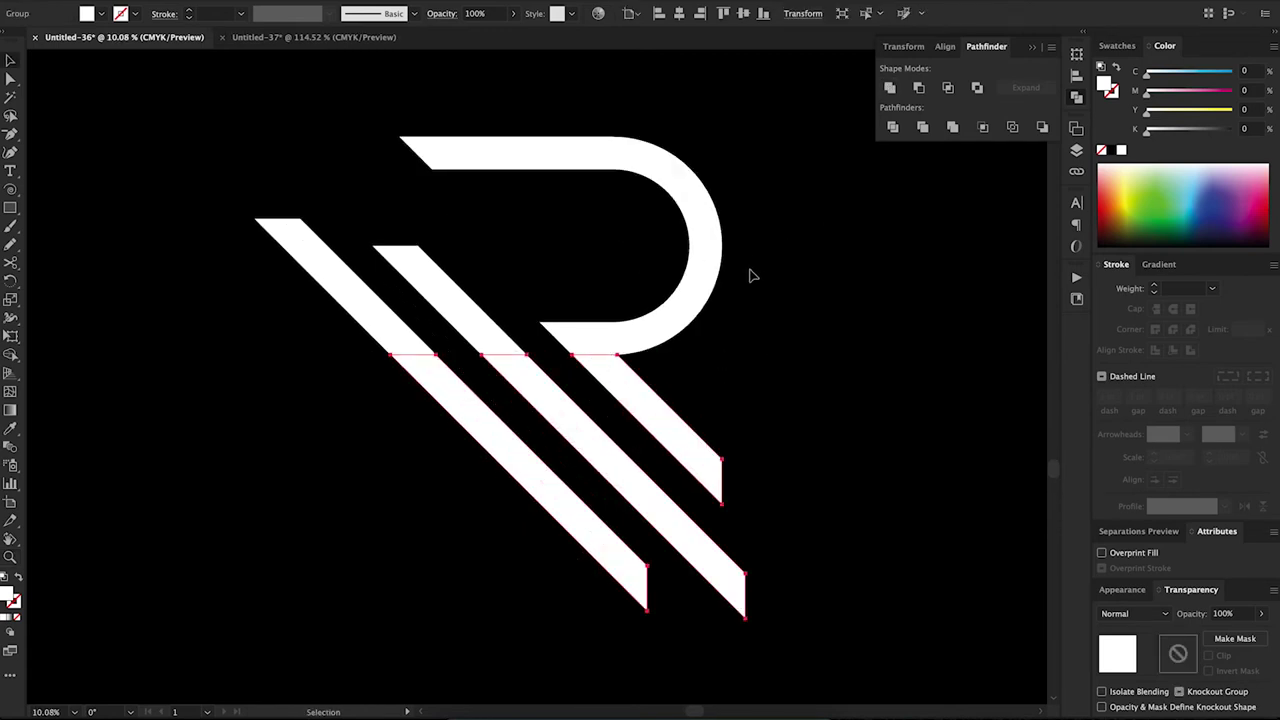
key("p")
left_click(300, 219)
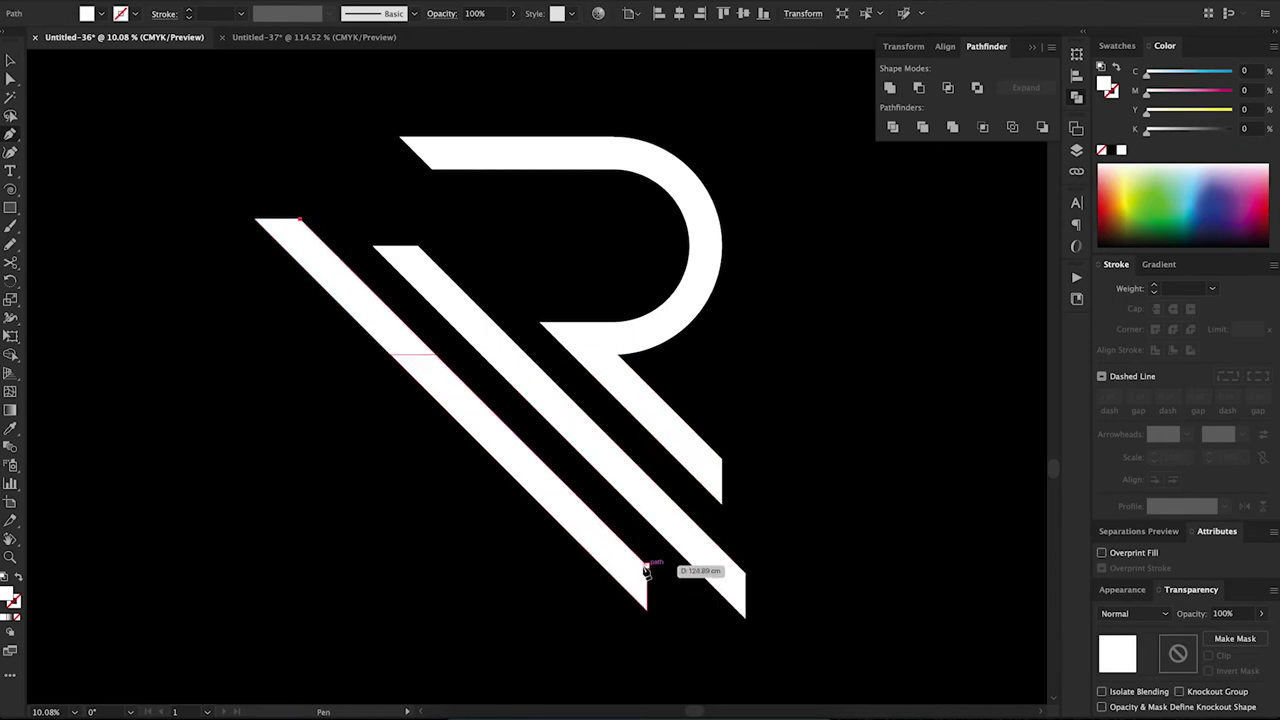
left_click(646, 566)
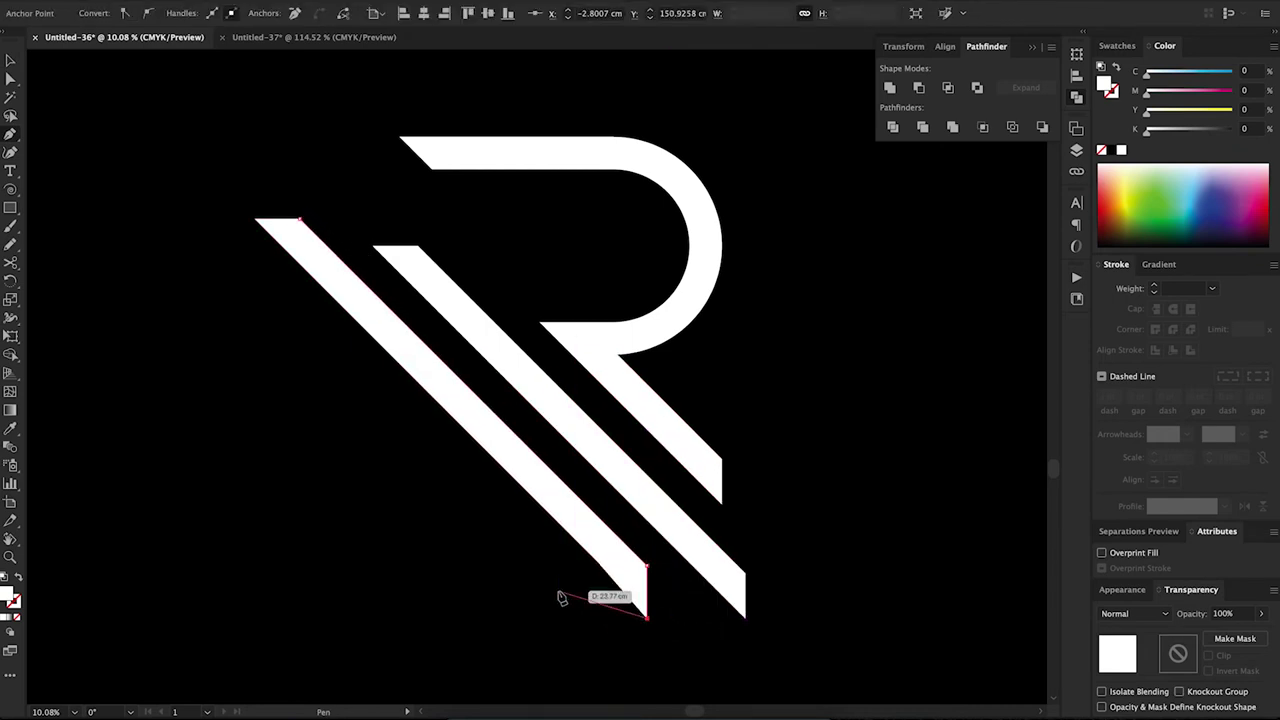
left_click(646, 611)
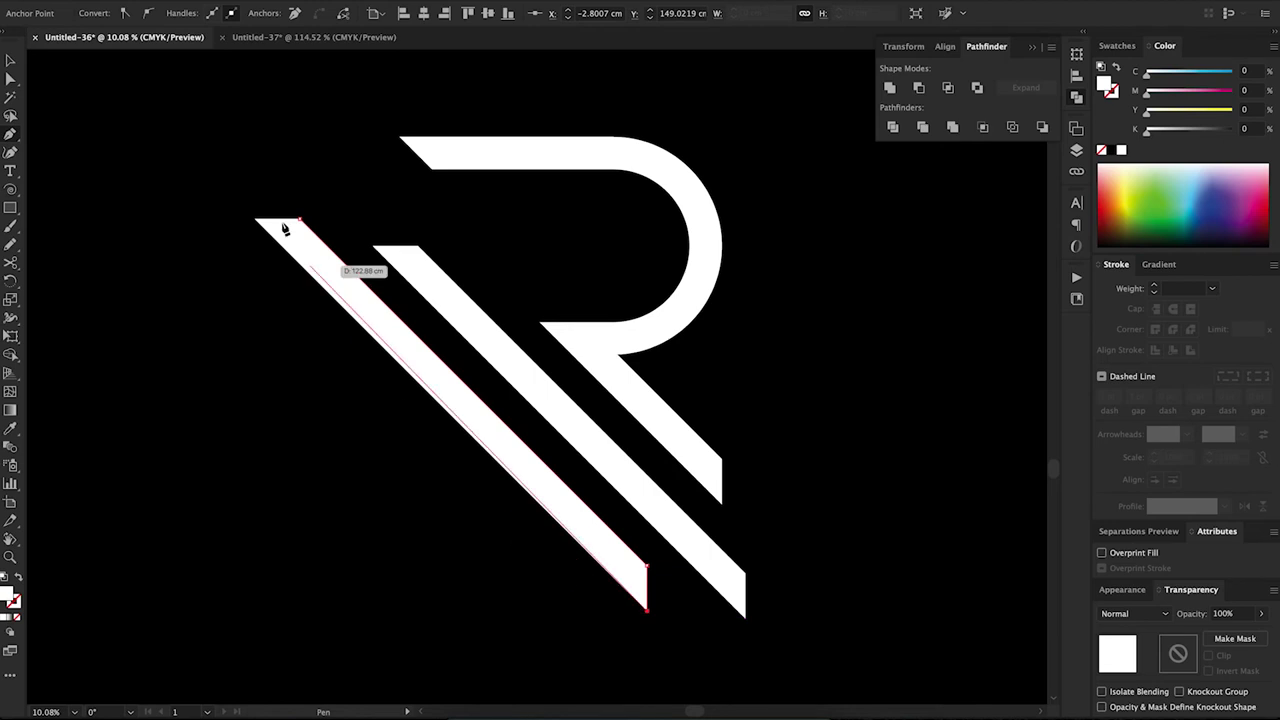
left_click(254, 219)
left_click(300, 219)
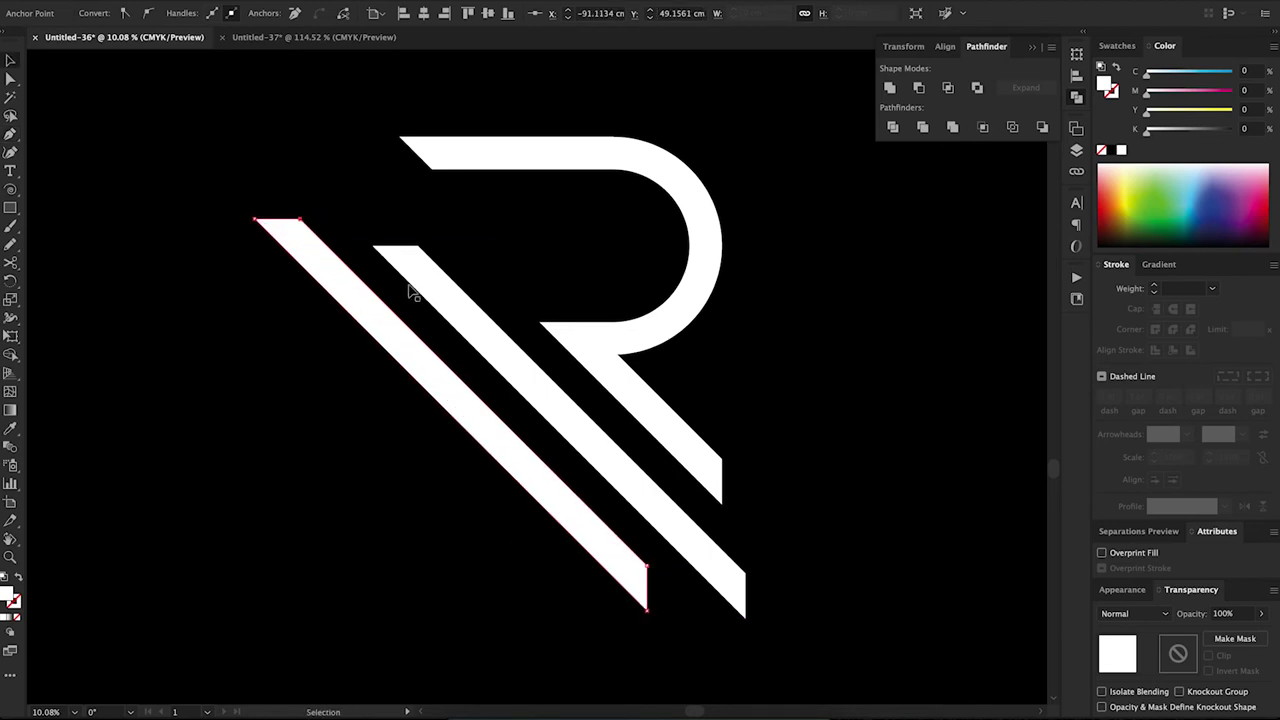
Redraw the middle bar with the Pen tool, then Unite all overlapping bar shapes.
left_click(372, 246)
left_click(418, 246)
left_click(745, 575)
left_click(745, 618)
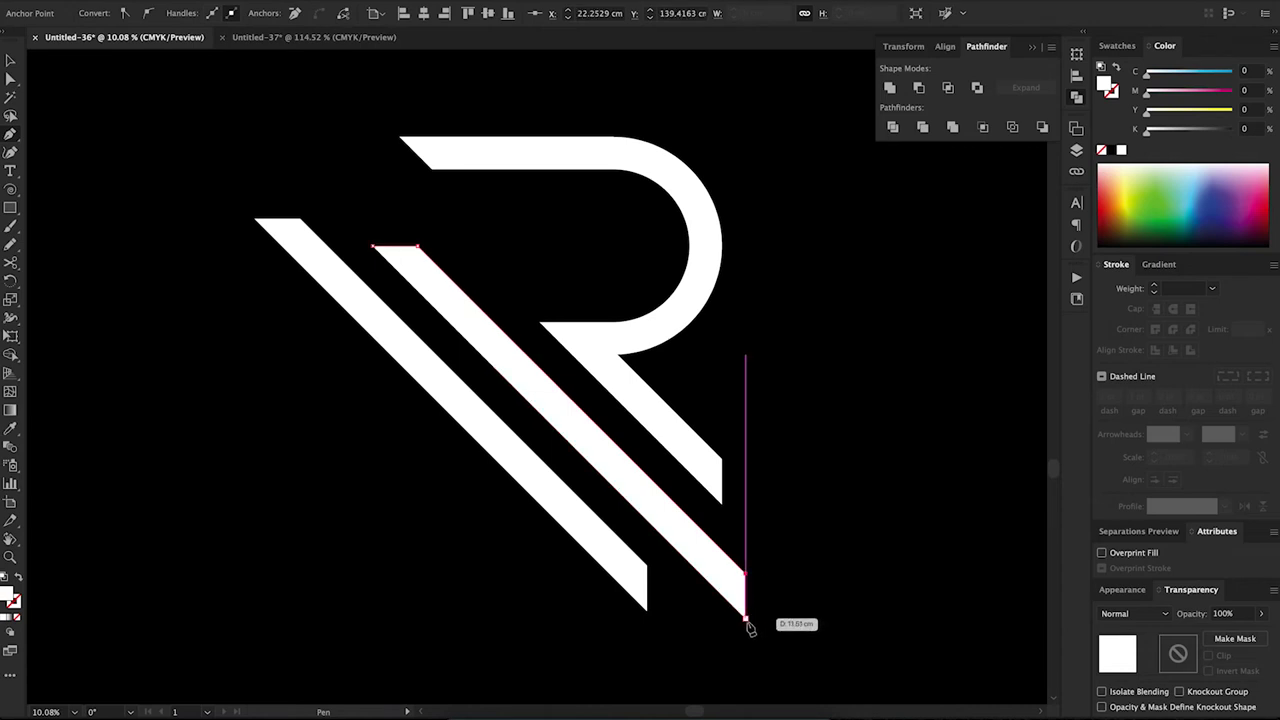
left_click(372, 247)
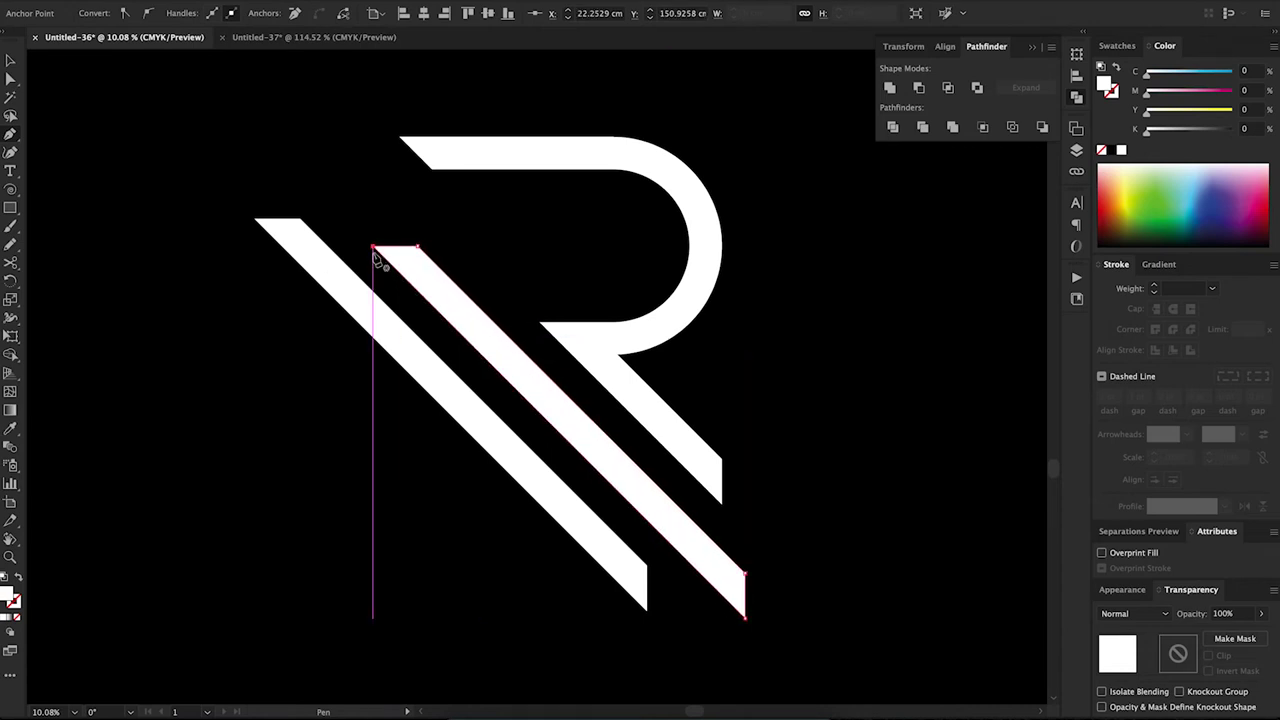
key("v")
left_click_drag(752, 147, 285, 568)
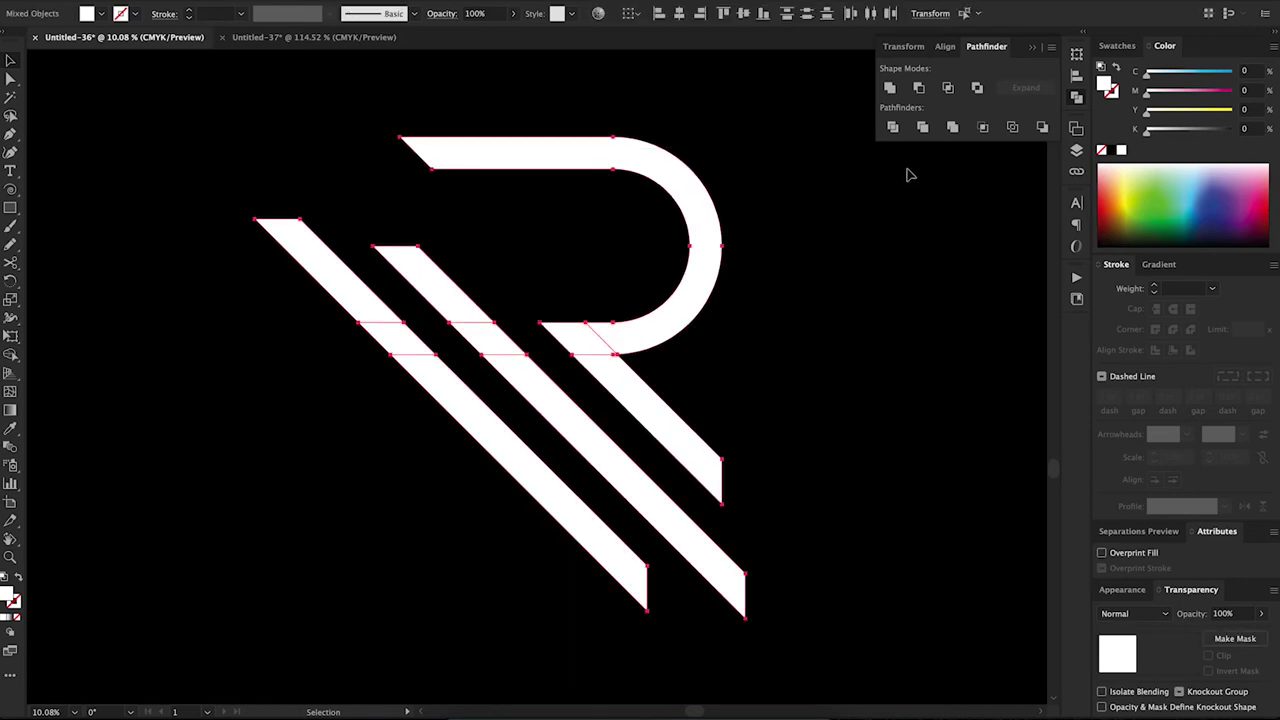
left_click(889, 87)
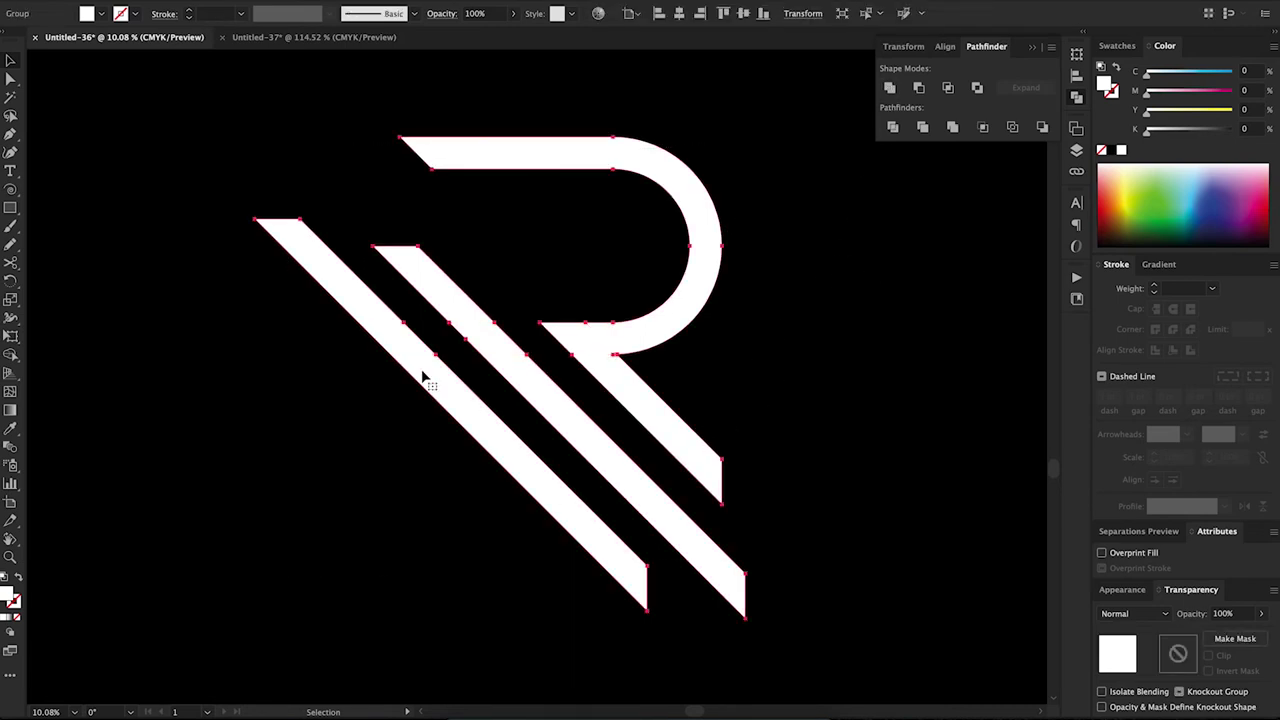
Remove three extra anchor points along the middle bar's edge.
key("p")
left_click(465, 343)
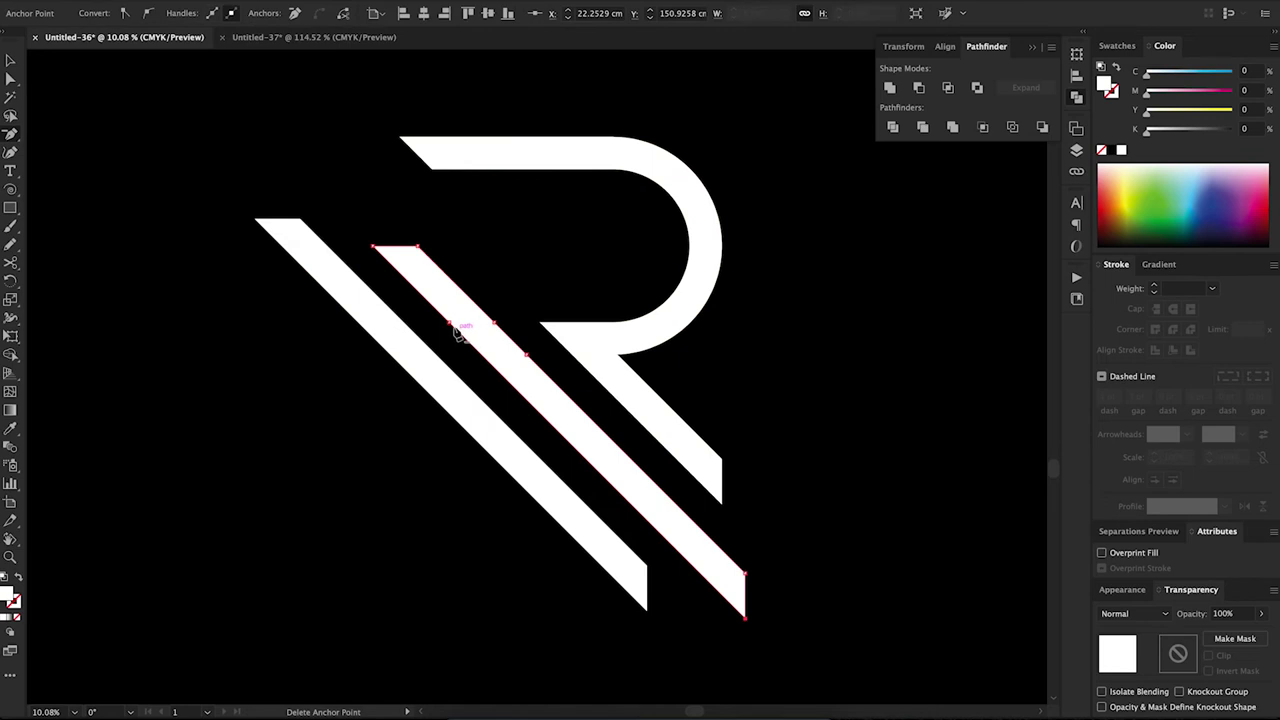
left_click(494, 323)
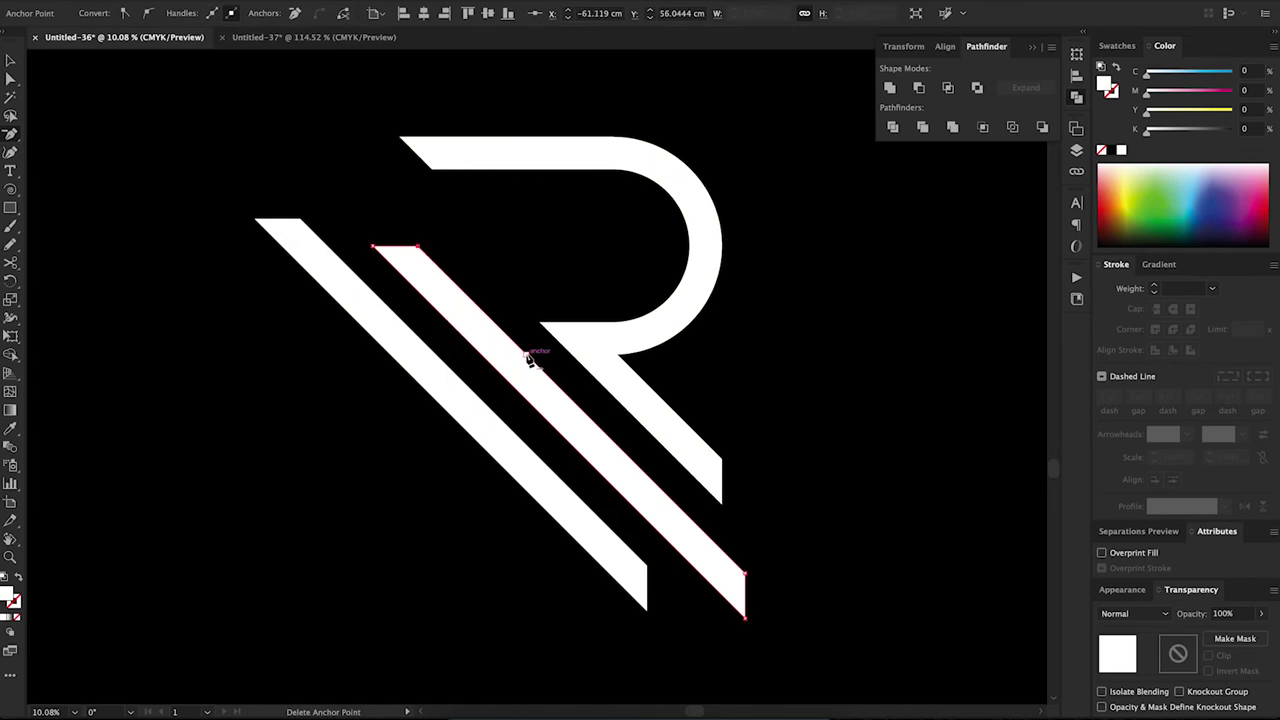
left_click(523, 360)
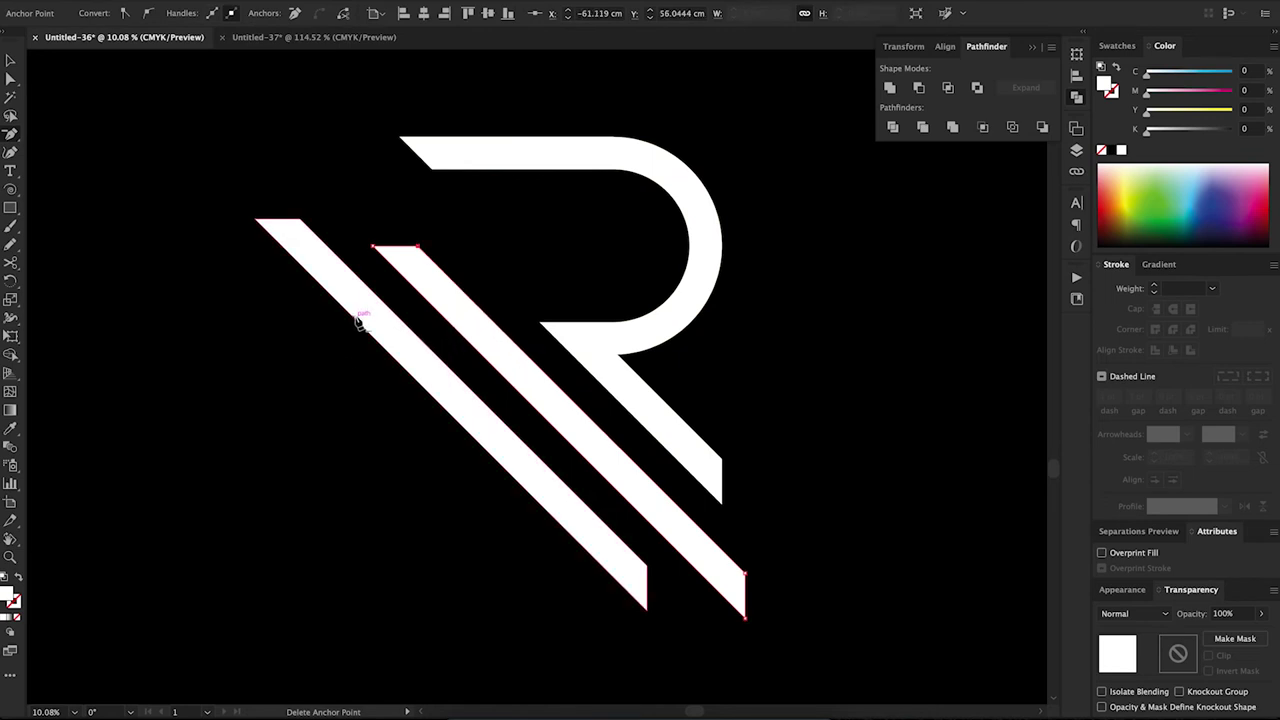
key("v")
left_click(394, 334)
Remove two leftover anchor points along the outer bar's edge.
key("p")
left_click(403, 322)
left_click(438, 356)
key("v")
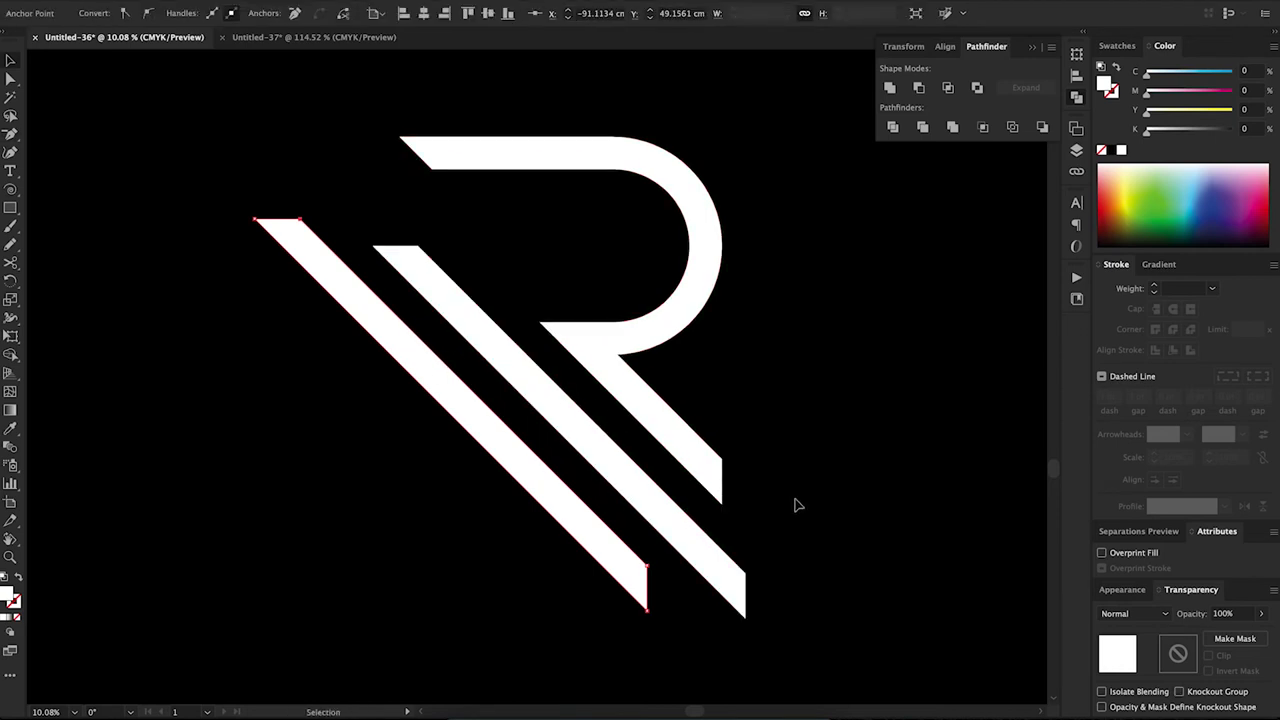
left_click(797, 505)
left_click(583, 516)
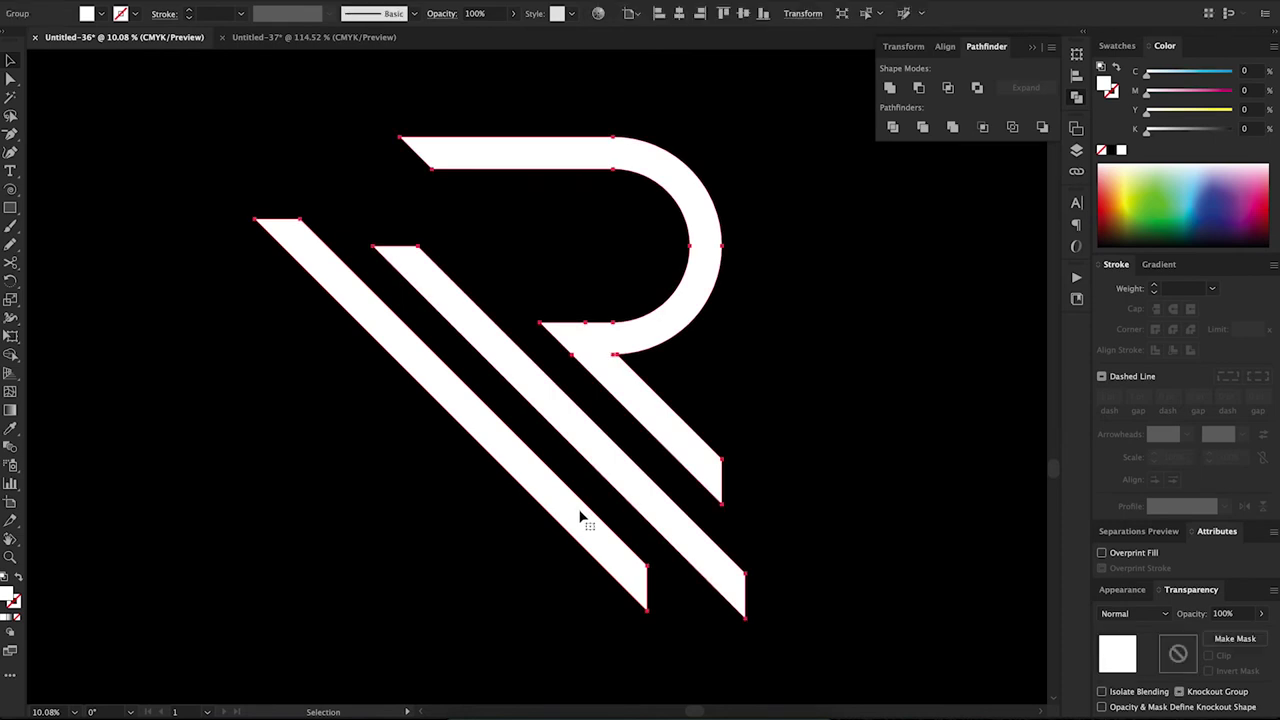
Remove the stray anchor where the bowl meets the leg, then zoom out.
key("minus")
left_click(590, 324)
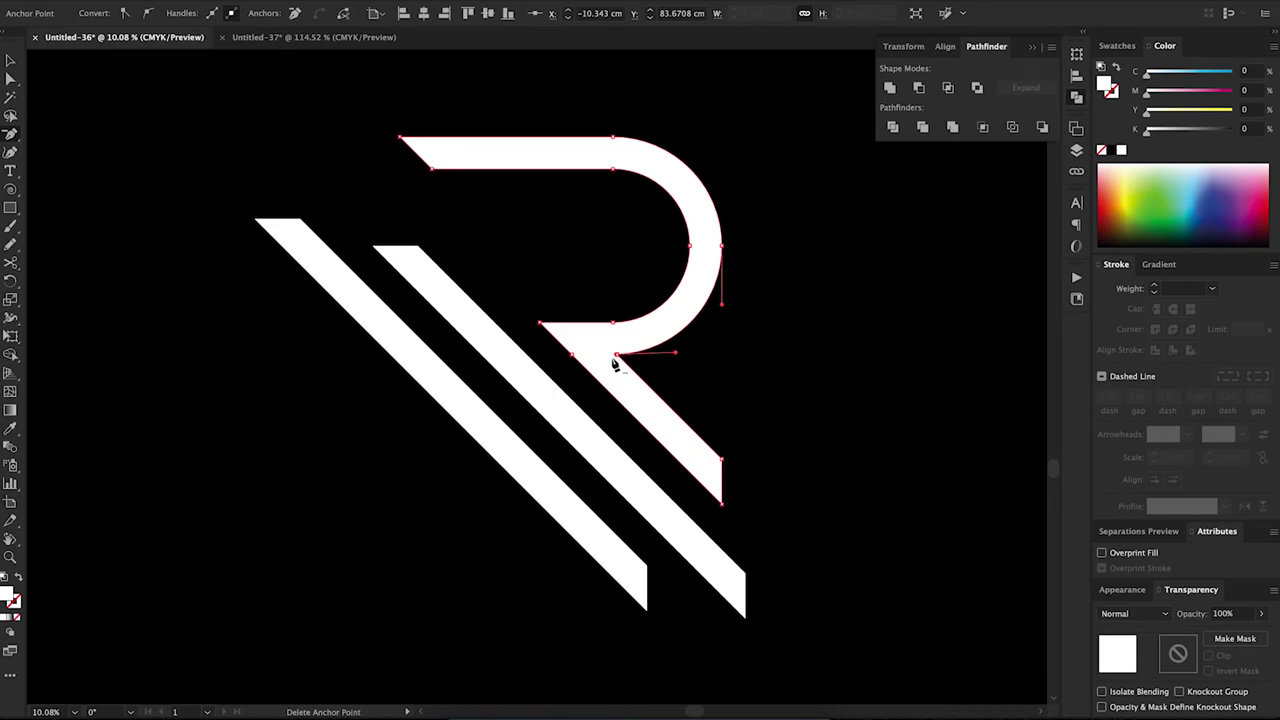
key("v")
left_click(750, 335)
left_click(669, 195)
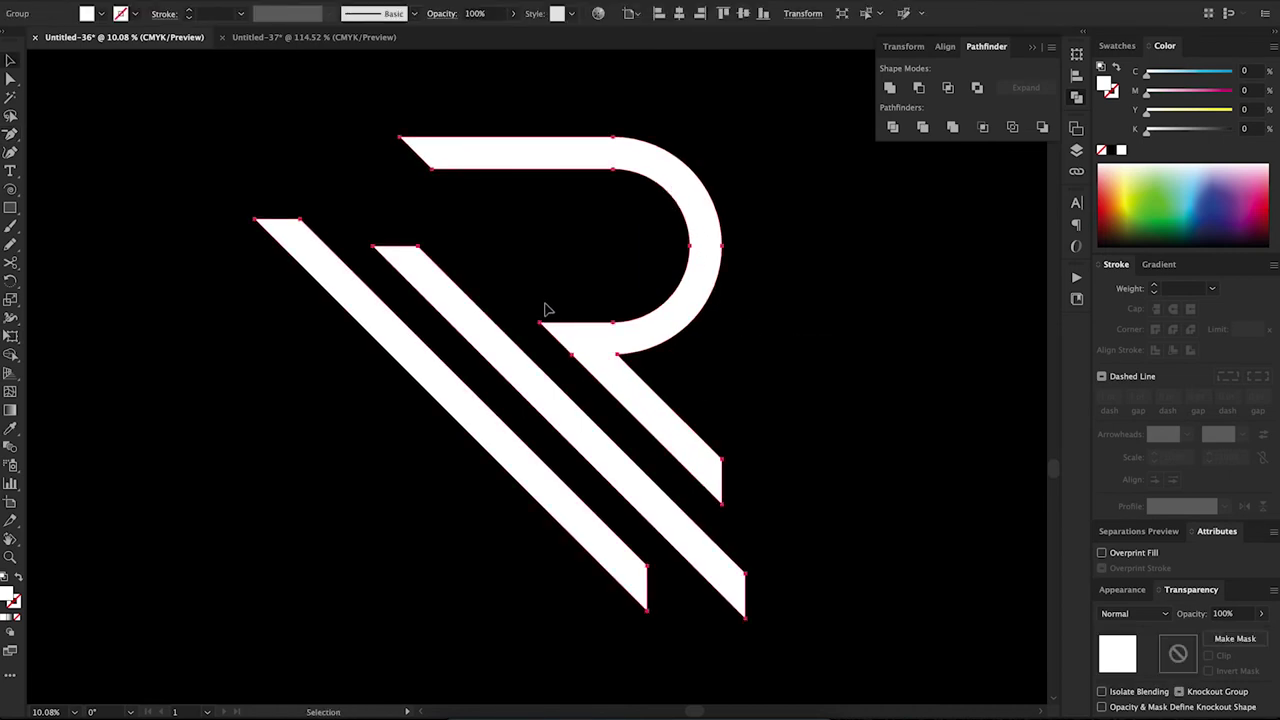
key("z")
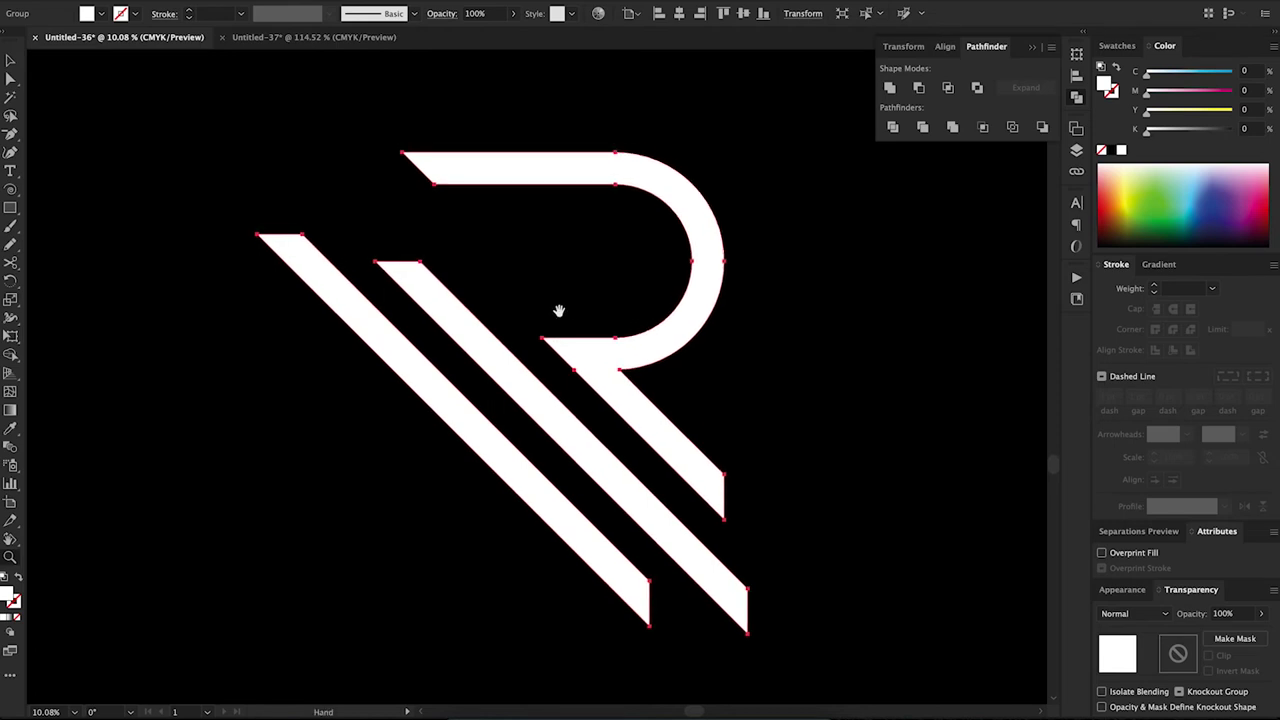
mouse_move(555, 323)
left_mouse_down()
mouse_move(524, 436)
mouse_move(547, 388)
left_mouse_up()
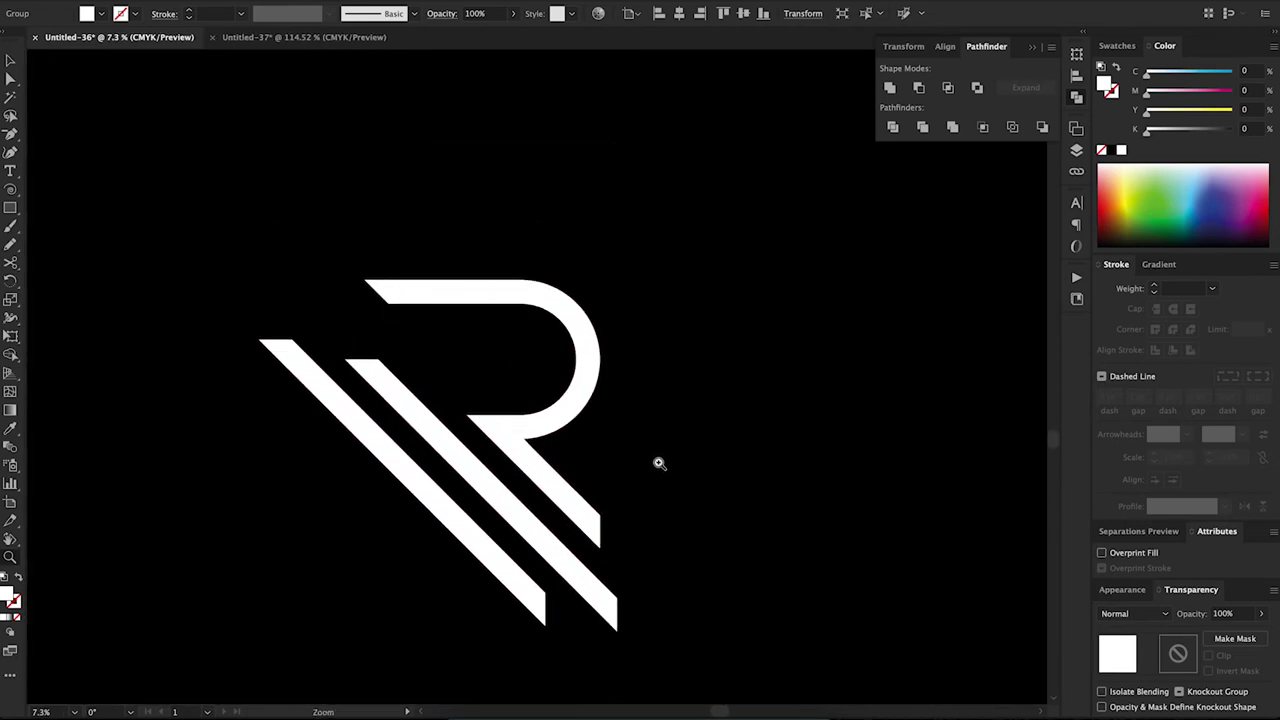
Add placeholder text, scale it up large and move it right of the R.
left_click(598, 394)
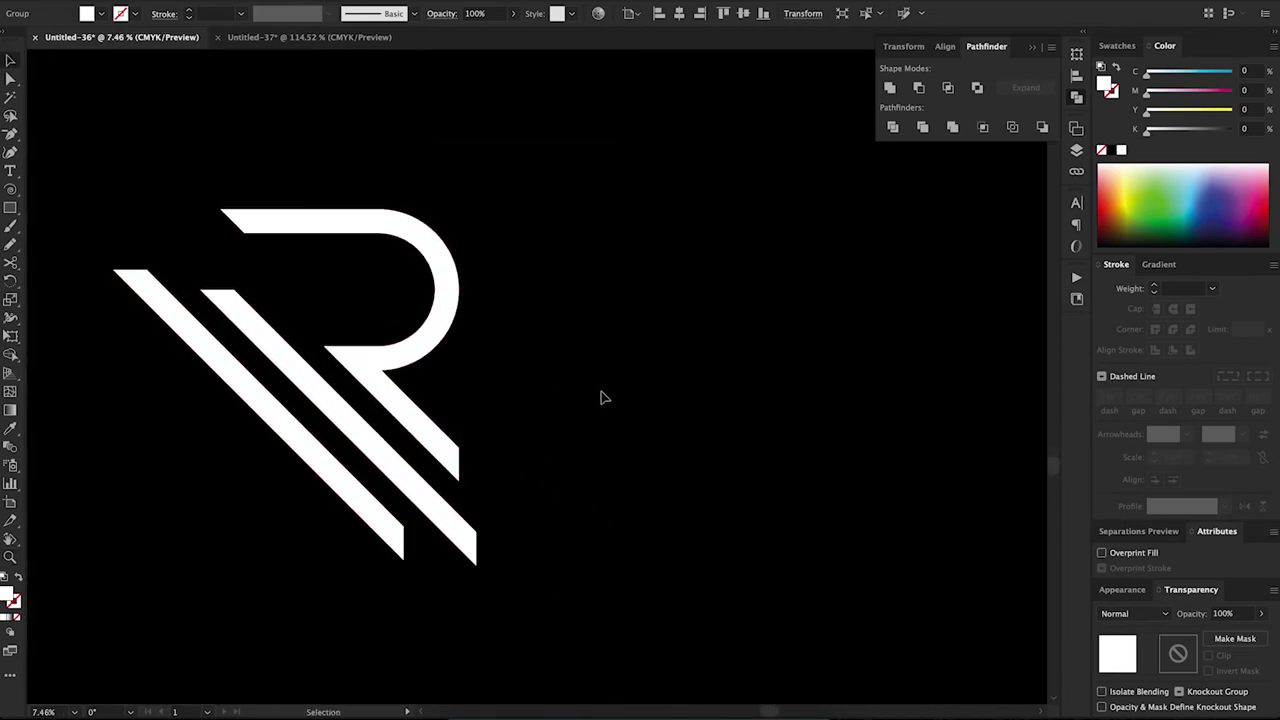
key("t")
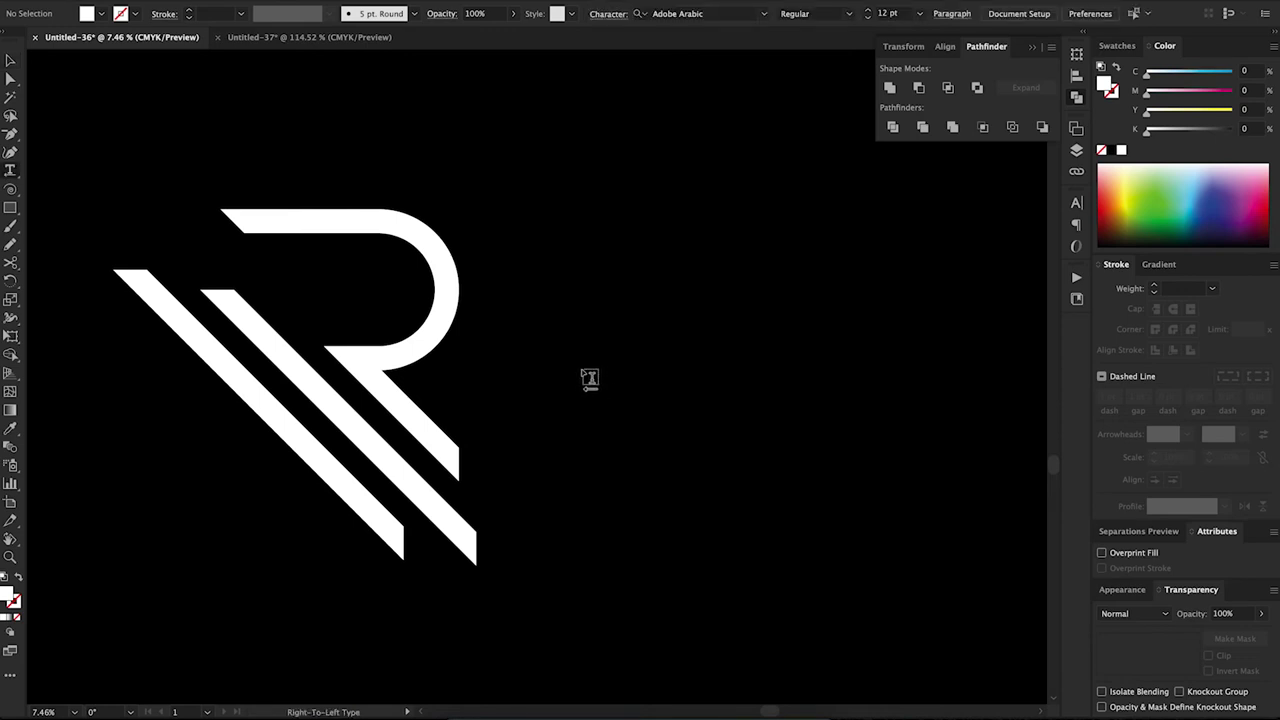
key("e")
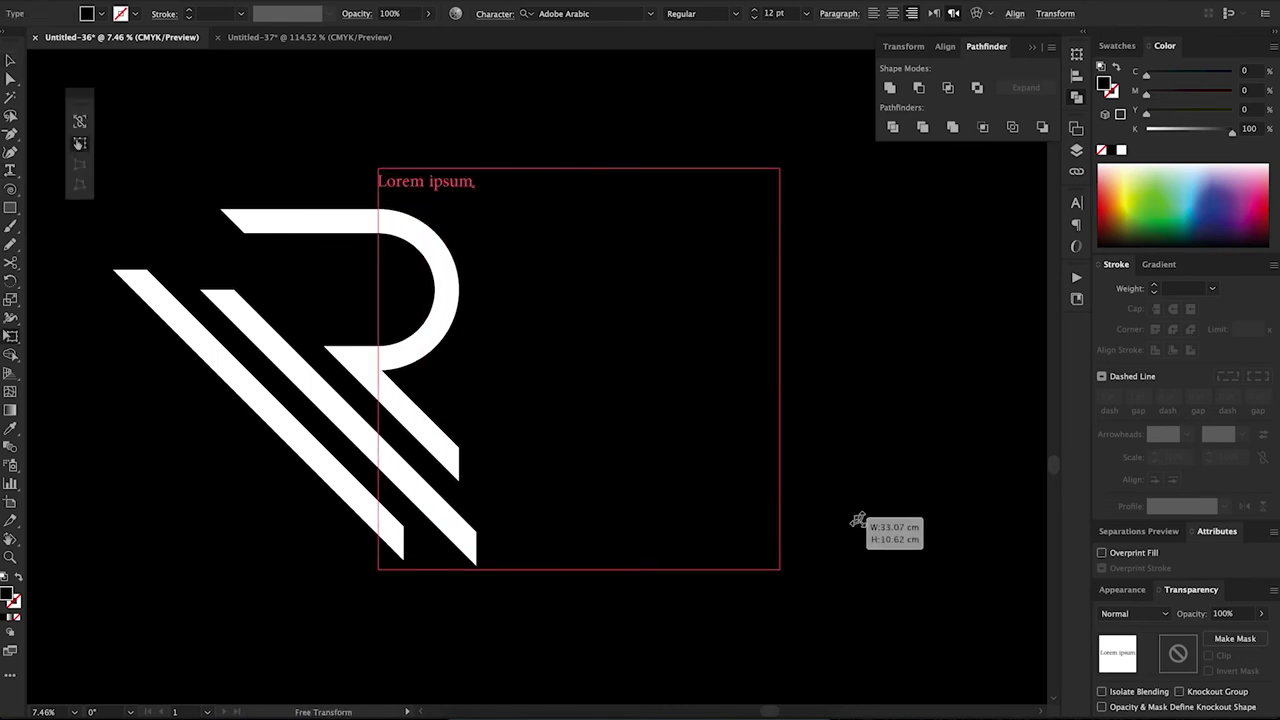
left_click_drag(622, 399, 857, 523)
key("v")
mouse_move(434, 174)
left_mouse_down()
mouse_move(660, 420)
mouse_move(803, 368)
left_mouse_up()
key("e")
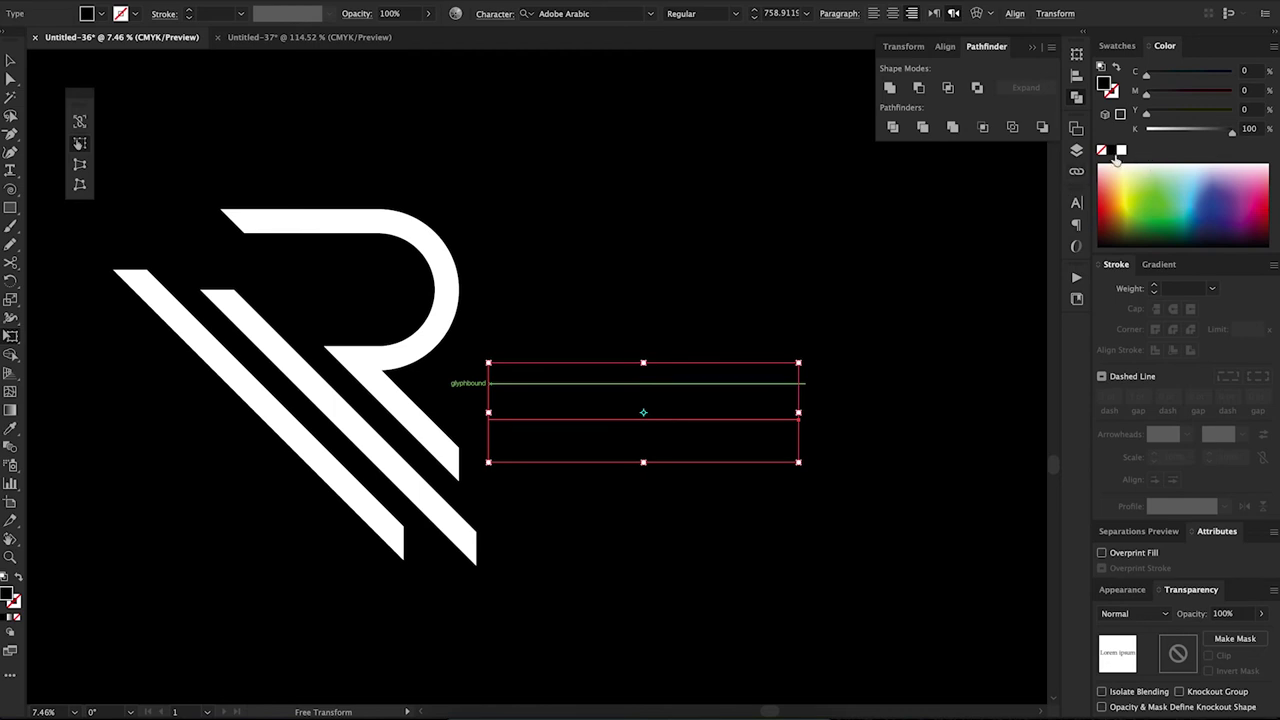
Make the text white and replace the placeholder with 'RAZON'.
left_click(1121, 149)
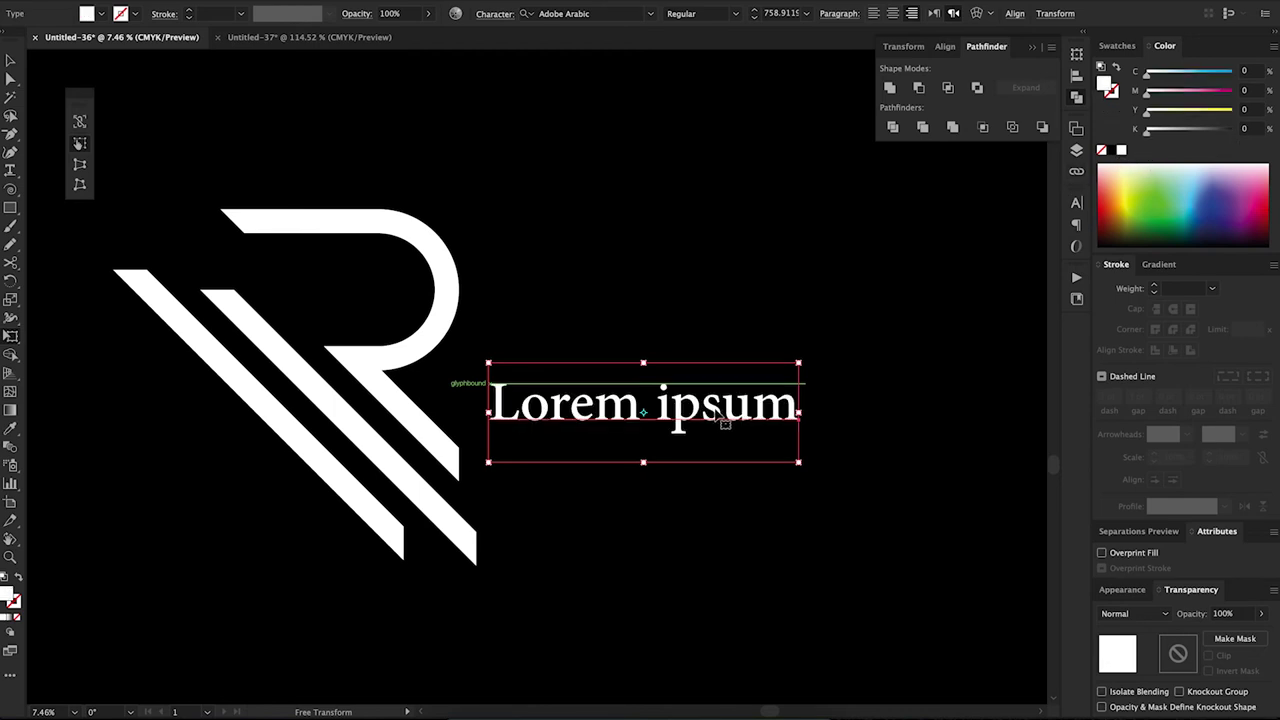
left_click(688, 424)
key("ctrl+a")
type("RA")
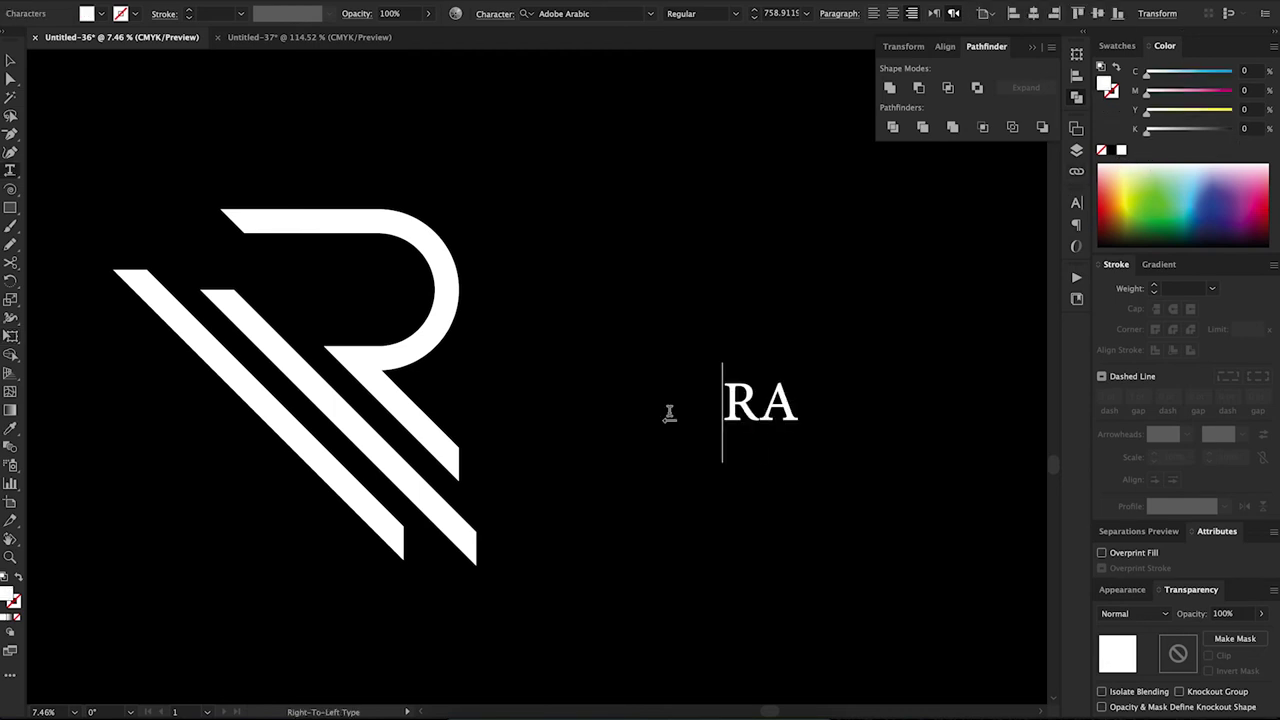
type("ZON")
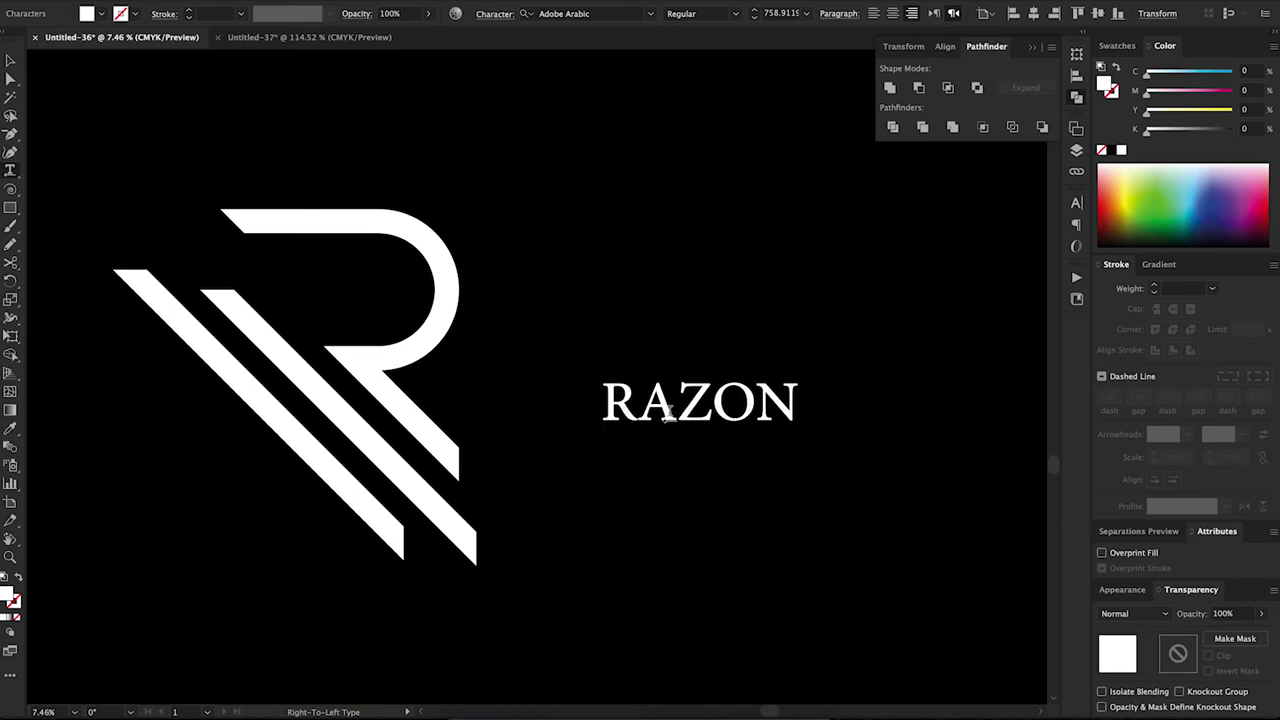
key("ctrl+a")
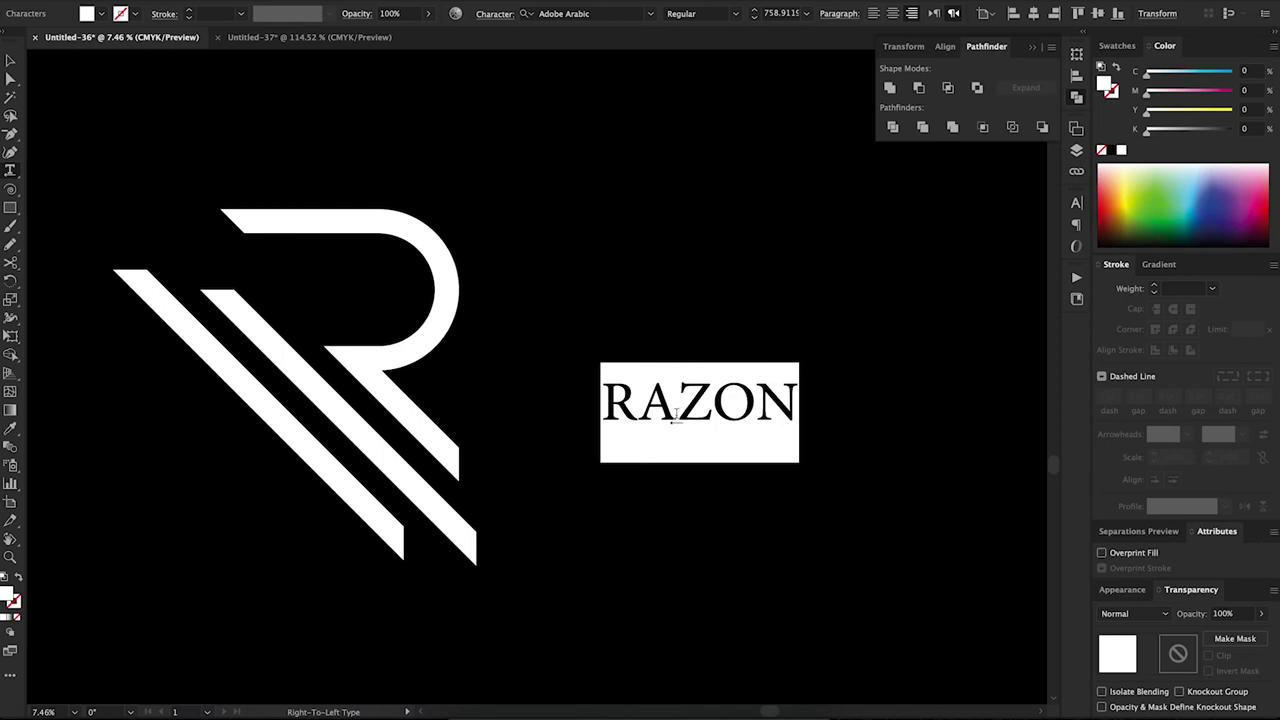
Set RAZON in Montserrat ExtraBold, left-aligned, and place it beside the R mark.
left_click(610, 16)
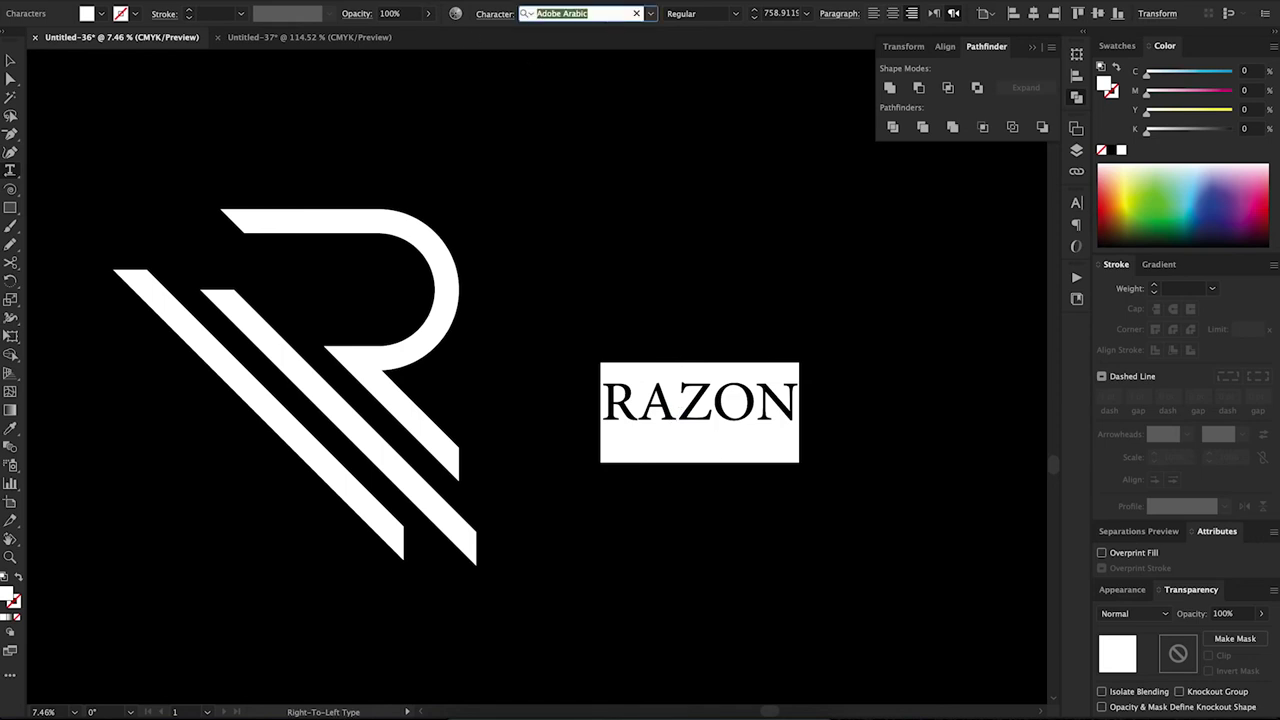
type("mon")
scroll(743, 376, "down", 5)
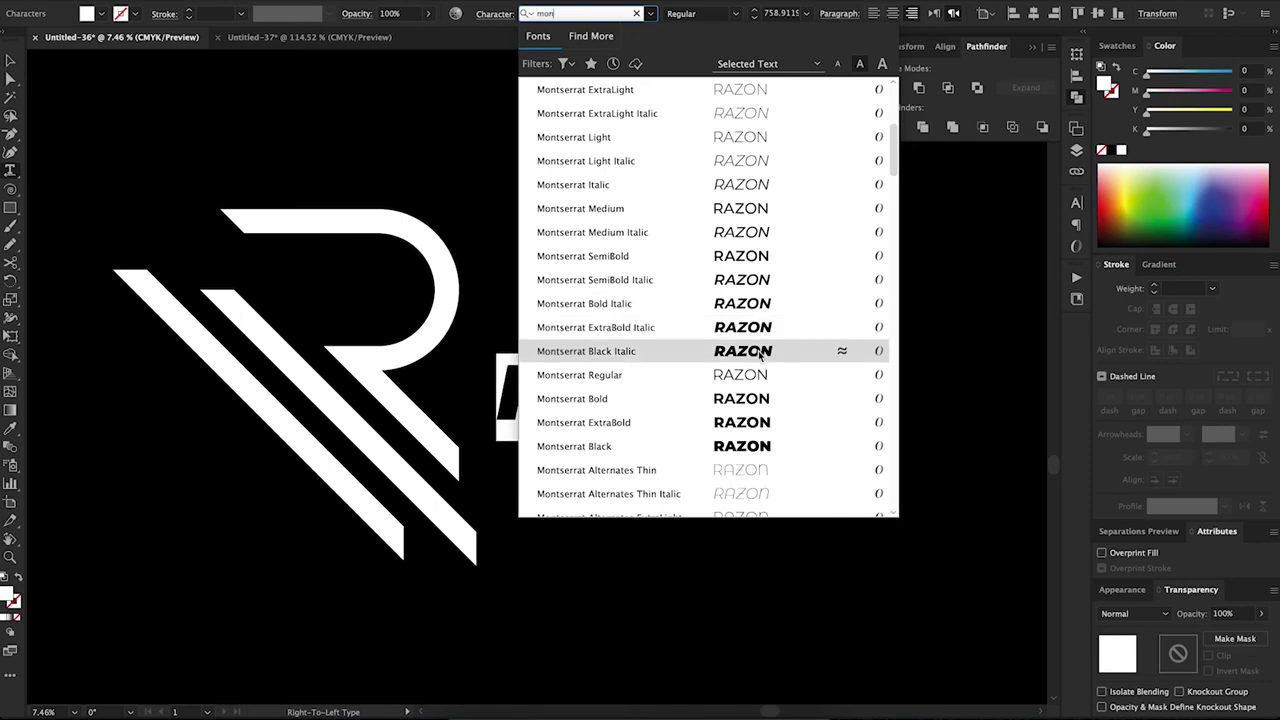
left_click(760, 425)
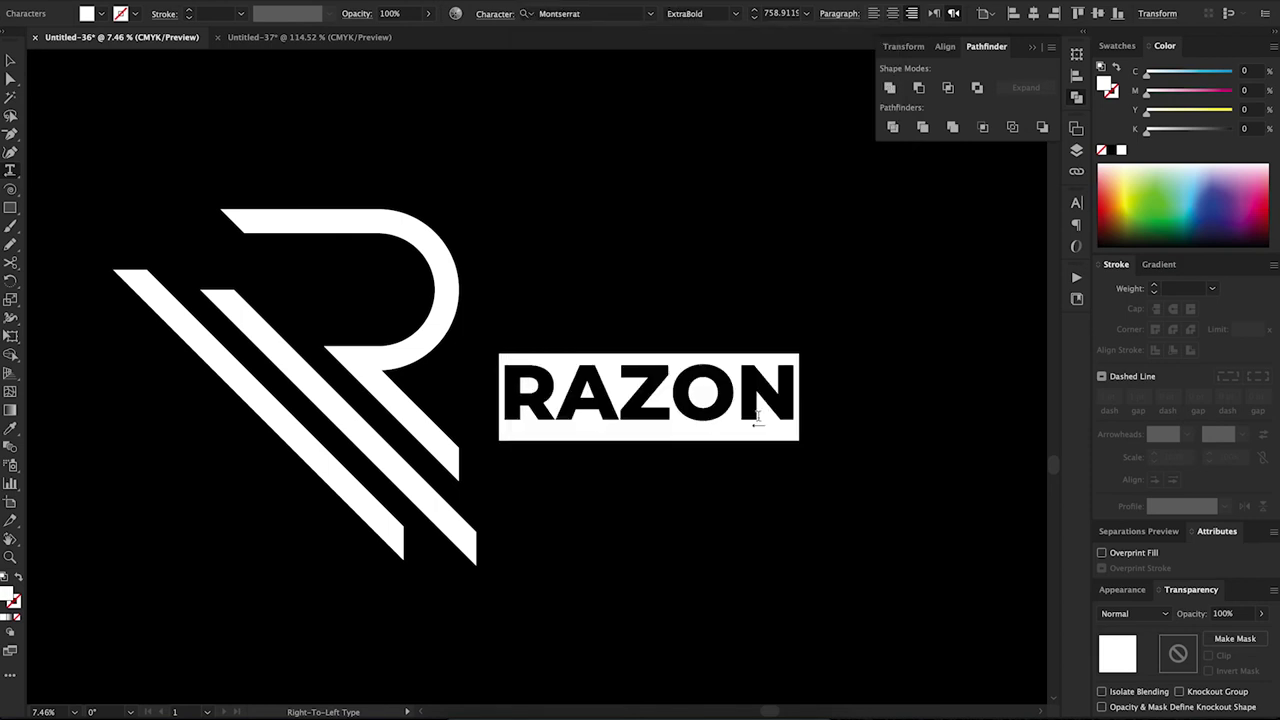
left_click(6, 68)
left_click_drag(508, 406, 470, 428)
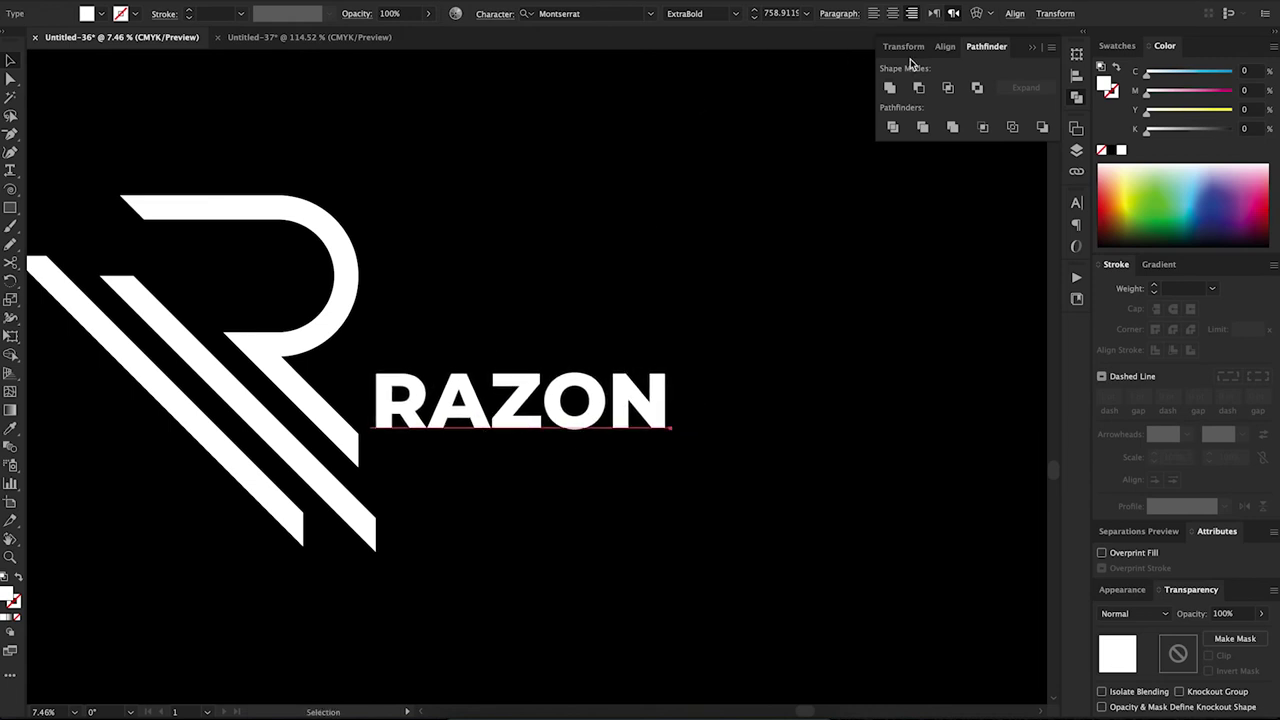
left_click(874, 13)
left_click_drag(722, 378, 410, 450)
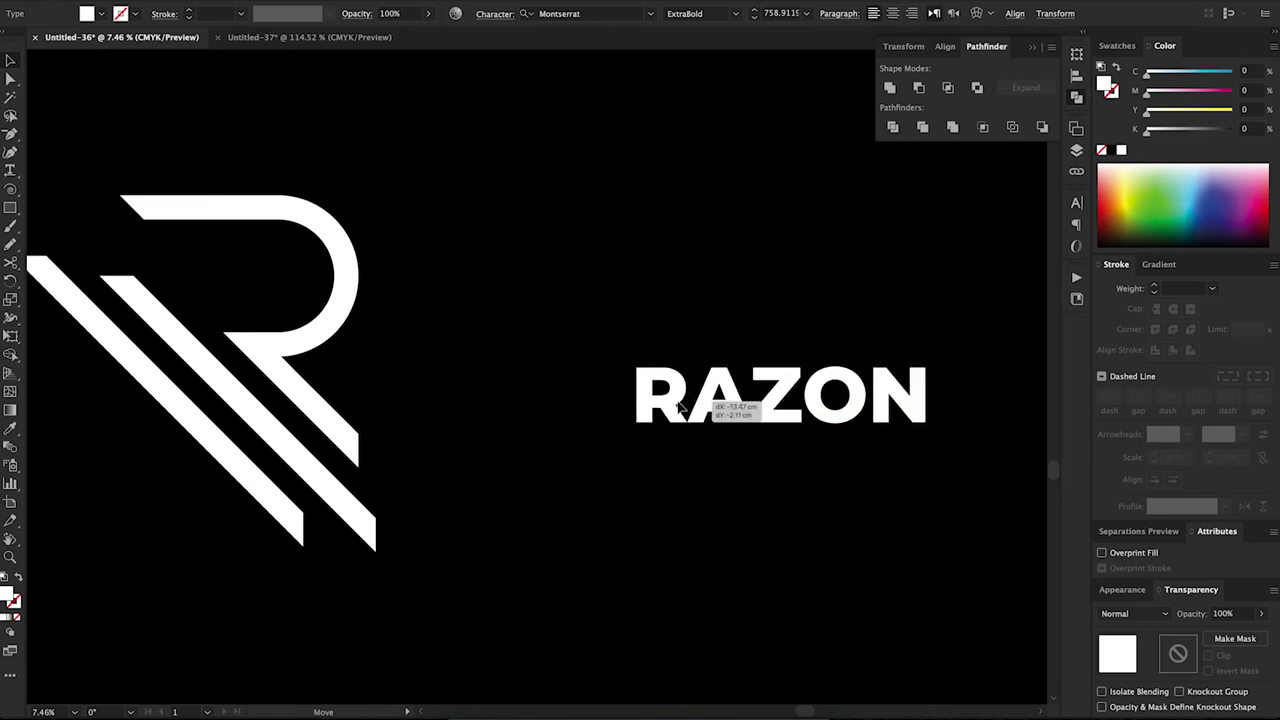
Enlarge RAZON and line it up beside the R, then drop a duplicate below.
key("e")
left_click_drag(663, 399, 674, 399)
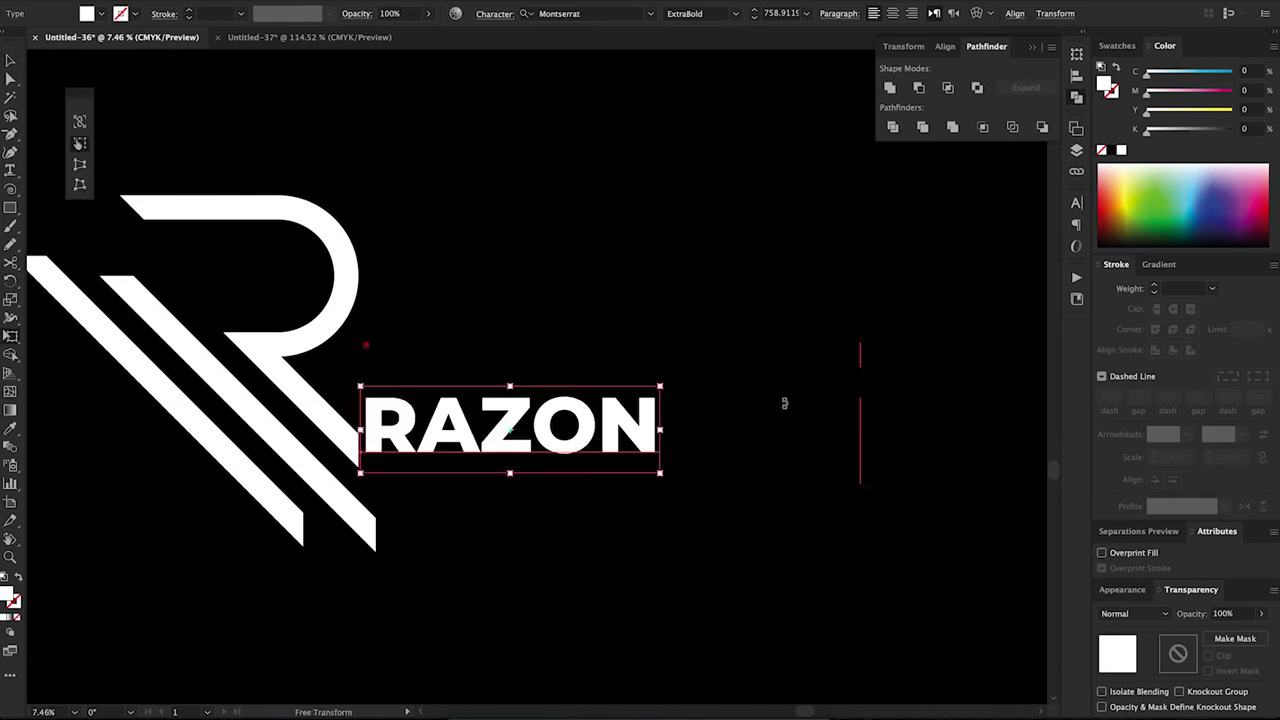
left_click_drag(660, 387, 750, 372)
left_click_drag(660, 418, 692, 433)
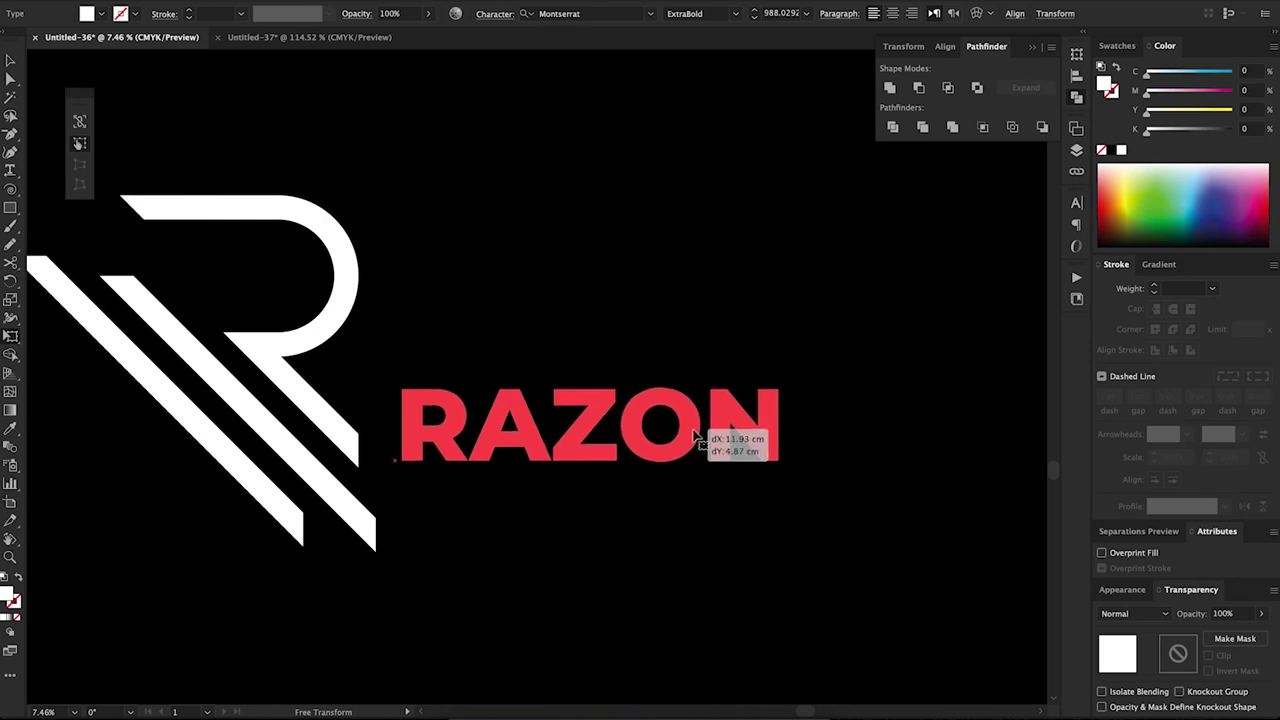
mouse_move(692, 432)
left_mouse_down()
mouse_move(660, 442)
mouse_move(700, 445)
left_mouse_up()
left_click_drag(650, 487, 658, 560)
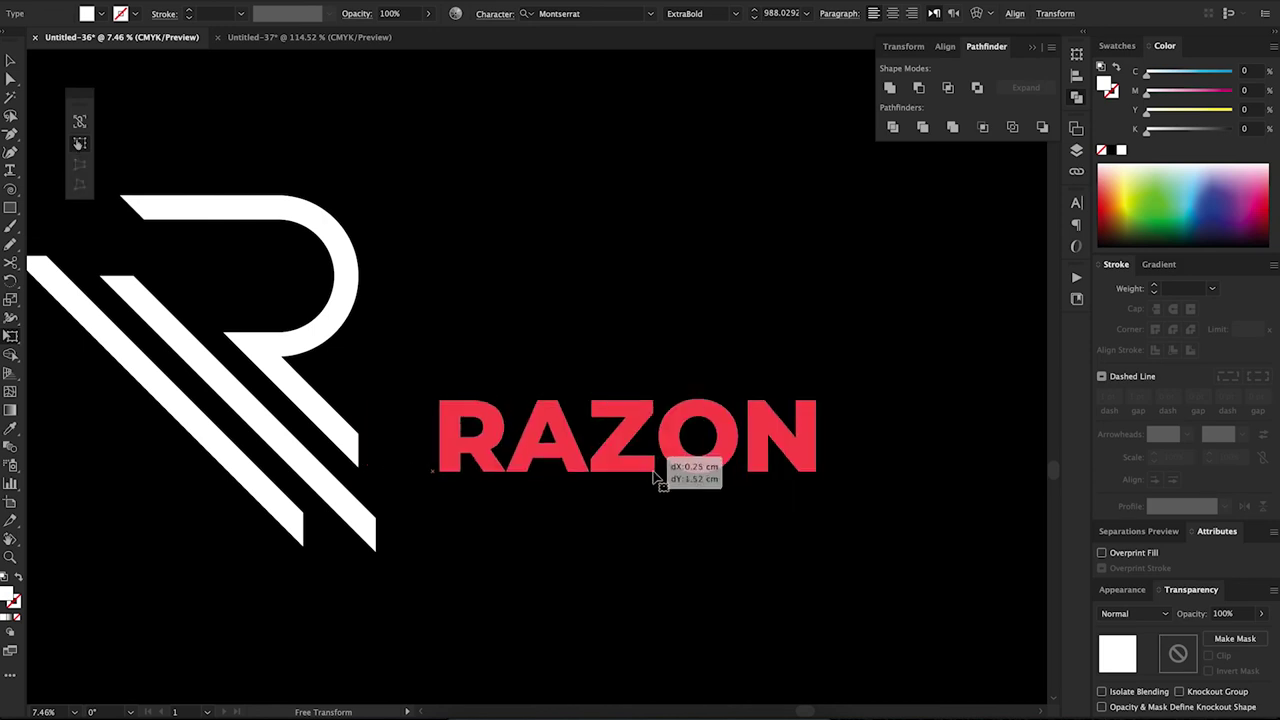
key("ctrl+z")
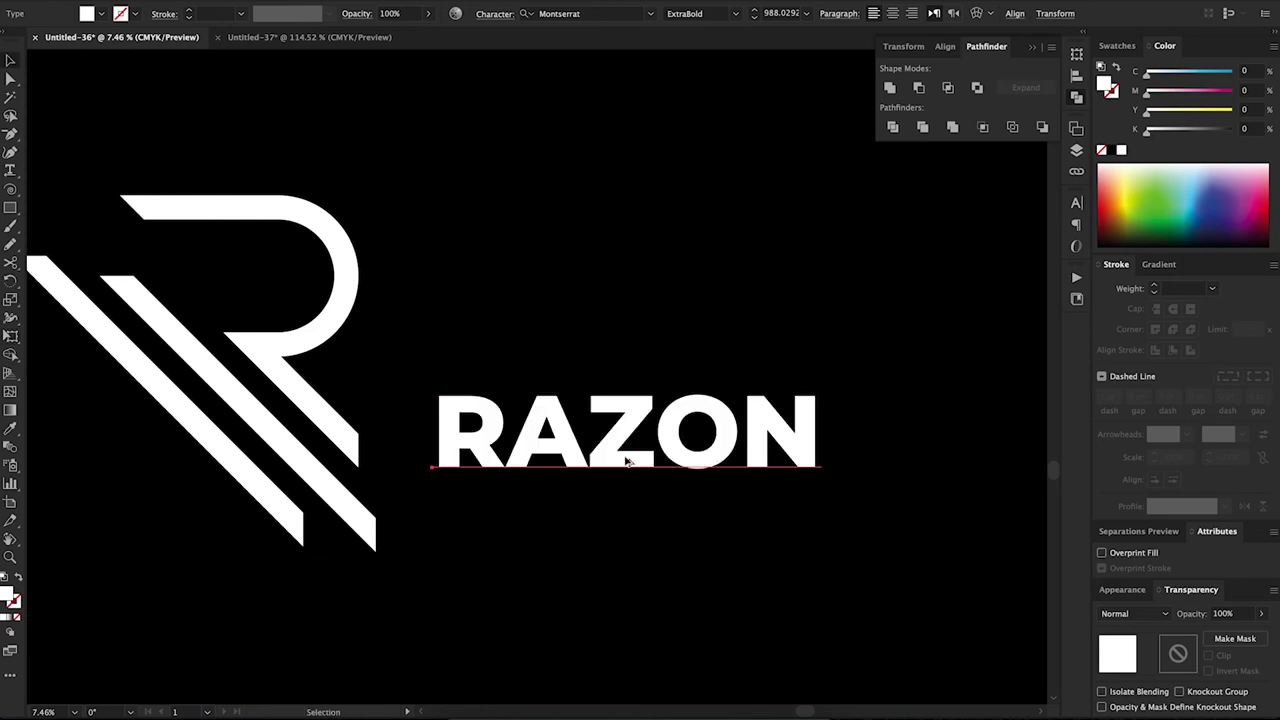
left_click_drag(627, 452, 625, 570, "alt")
double_click(628, 563)
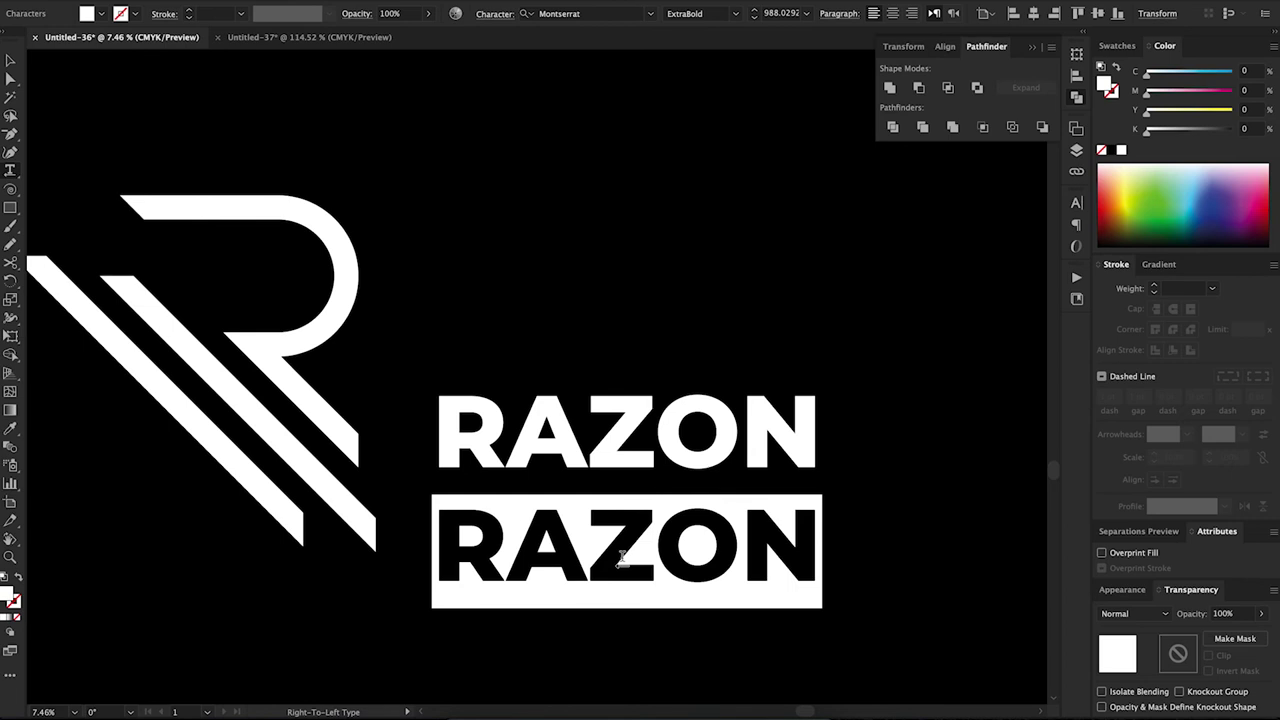
Retype the copied line as 'creation', set it to Montserrat SemiBold, and make it UPPERCASE.
type("creation")
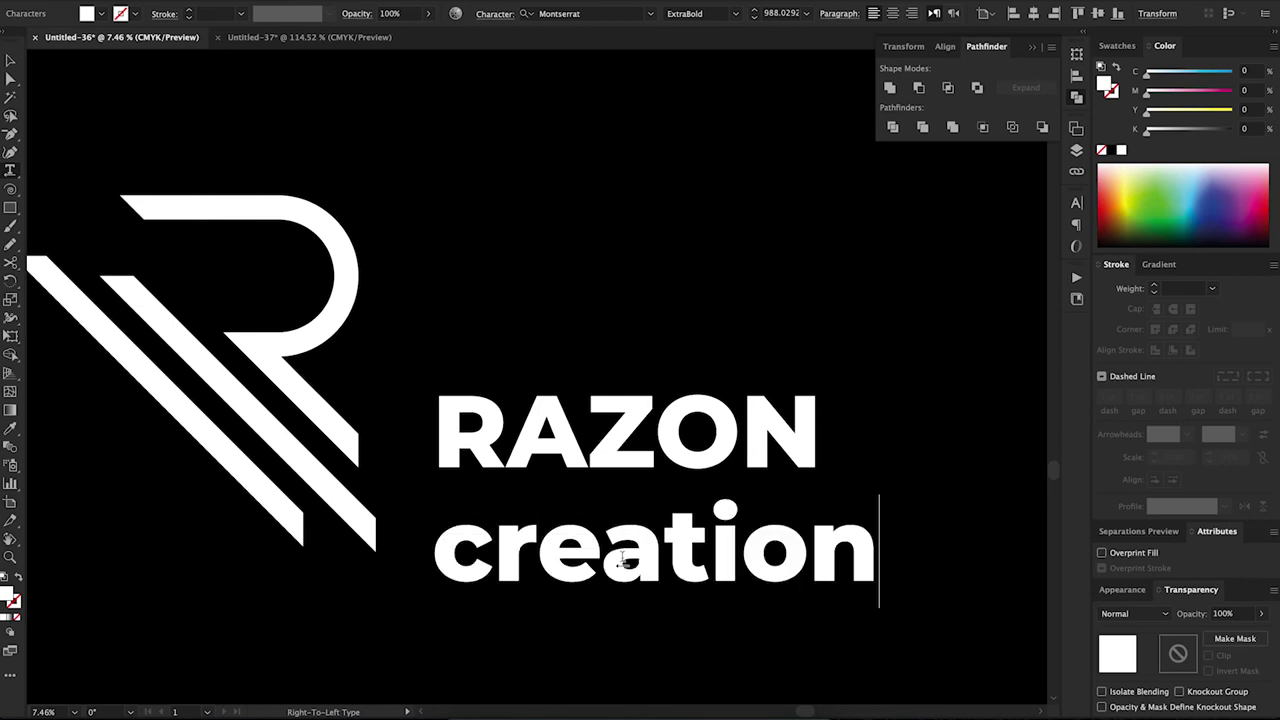
double_click(621, 560)
left_click(735, 13)
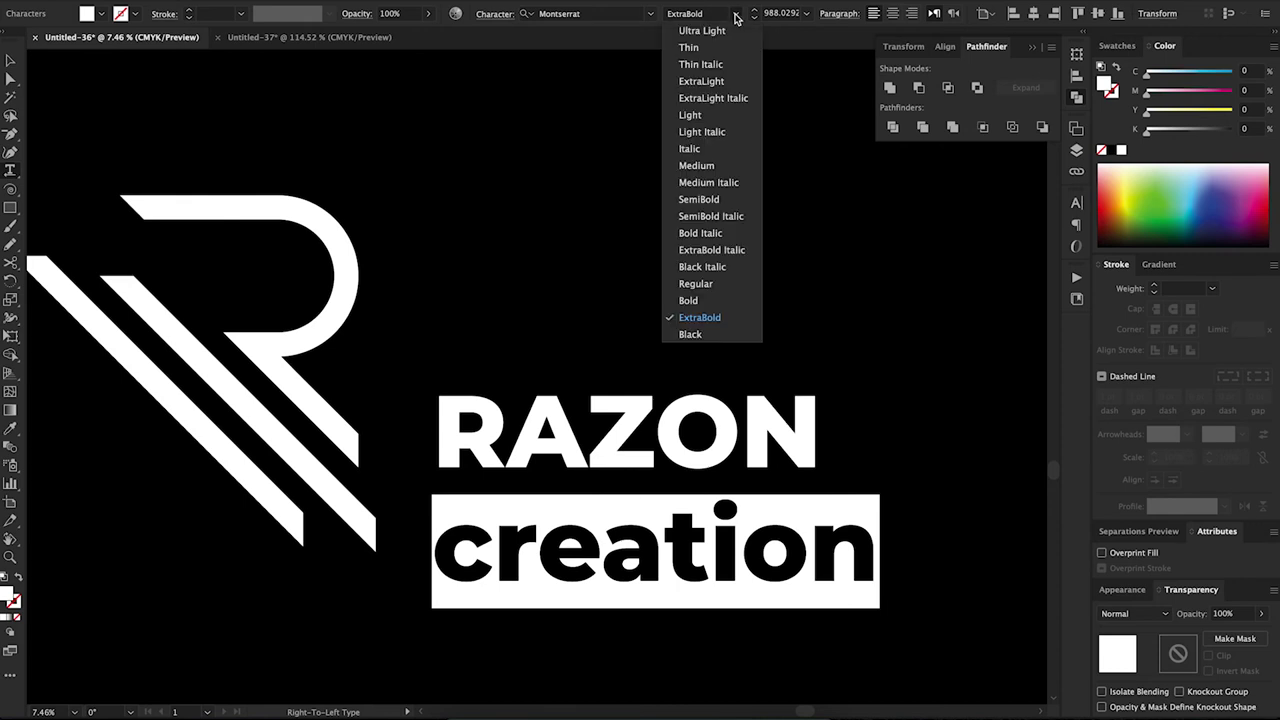
left_click(721, 205)
left_click(235, 5)
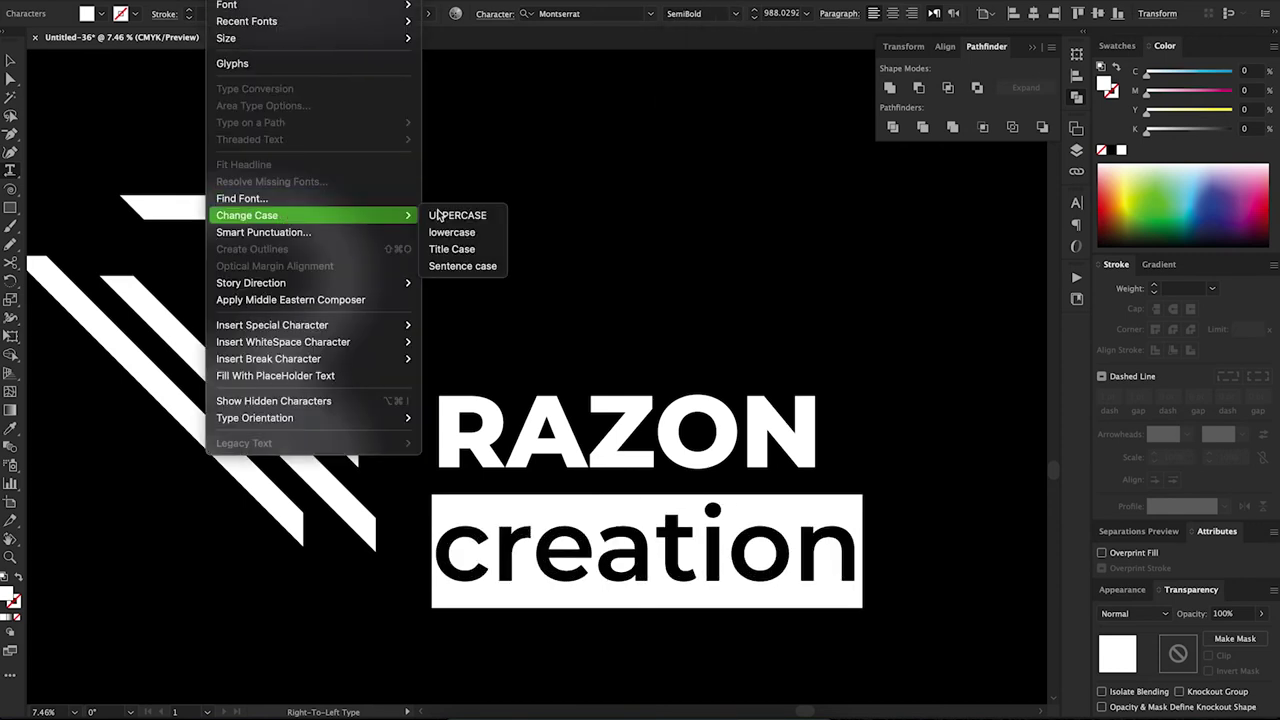
left_click(466, 212)
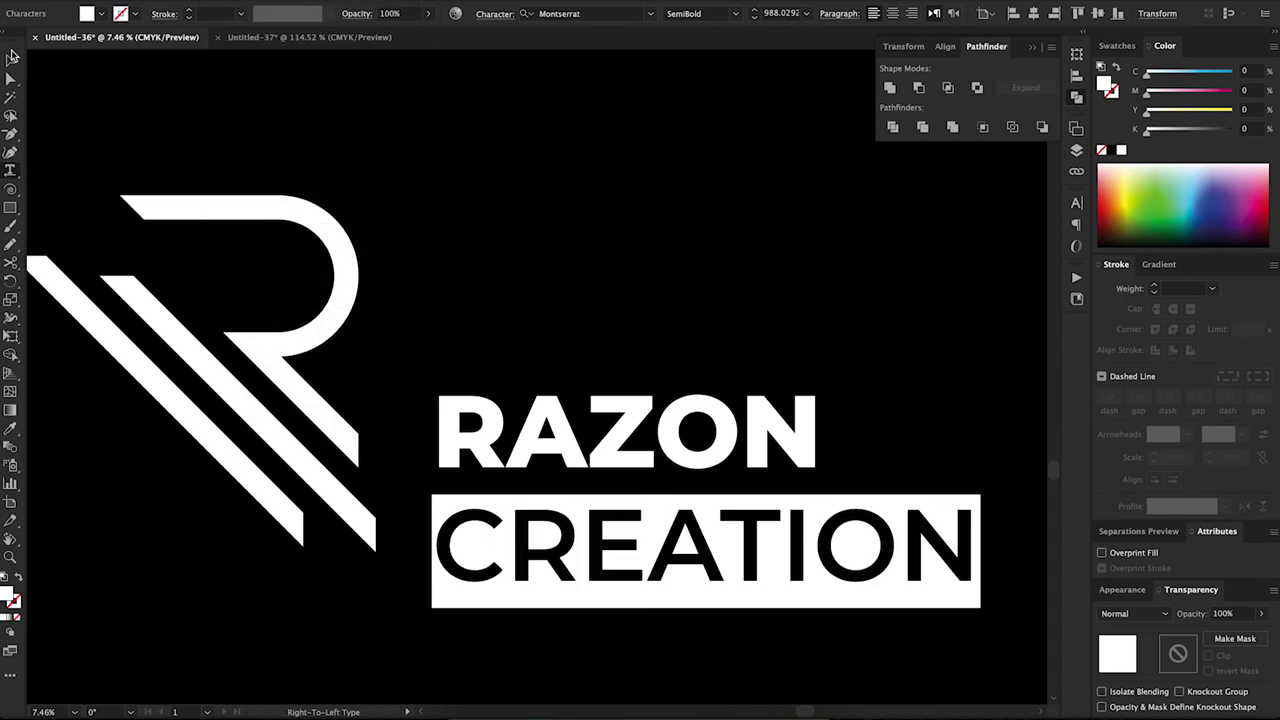
left_click(12, 64)
Scale CREATION down, widen its tracking, and fit it under RAZON at matching width.
left_click(910, 585)
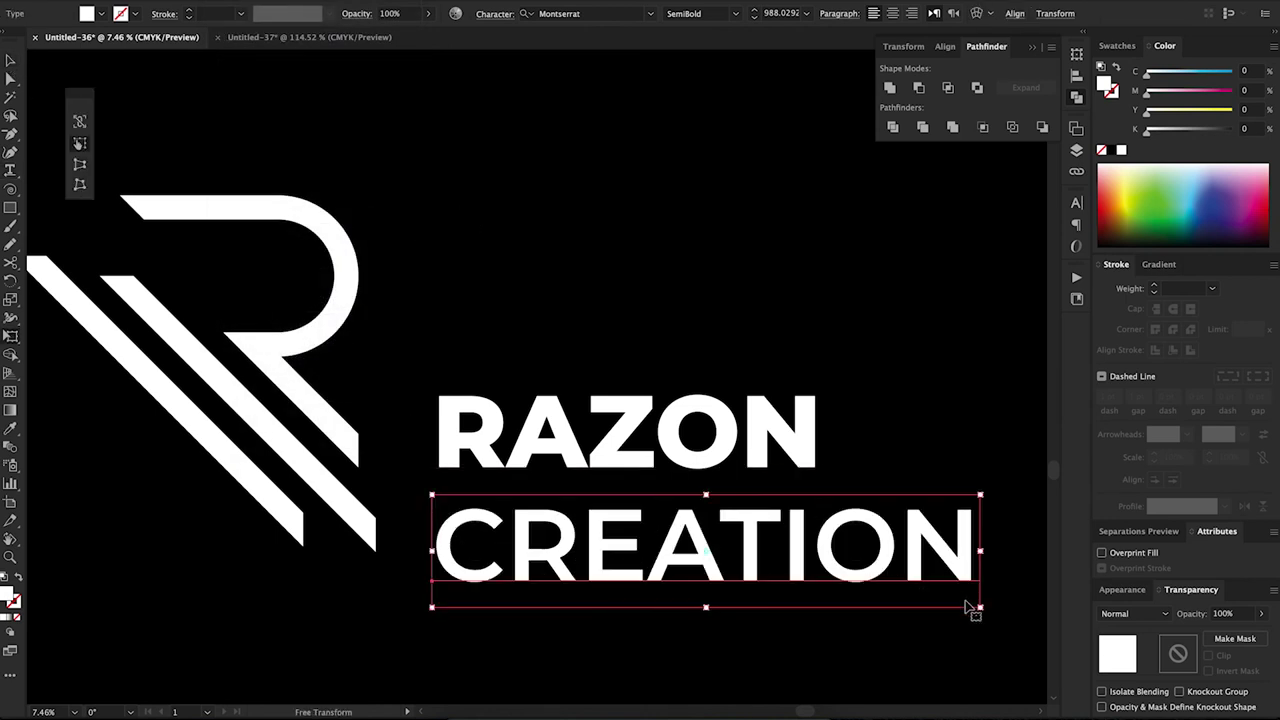
left_click_drag(977, 605, 662, 535)
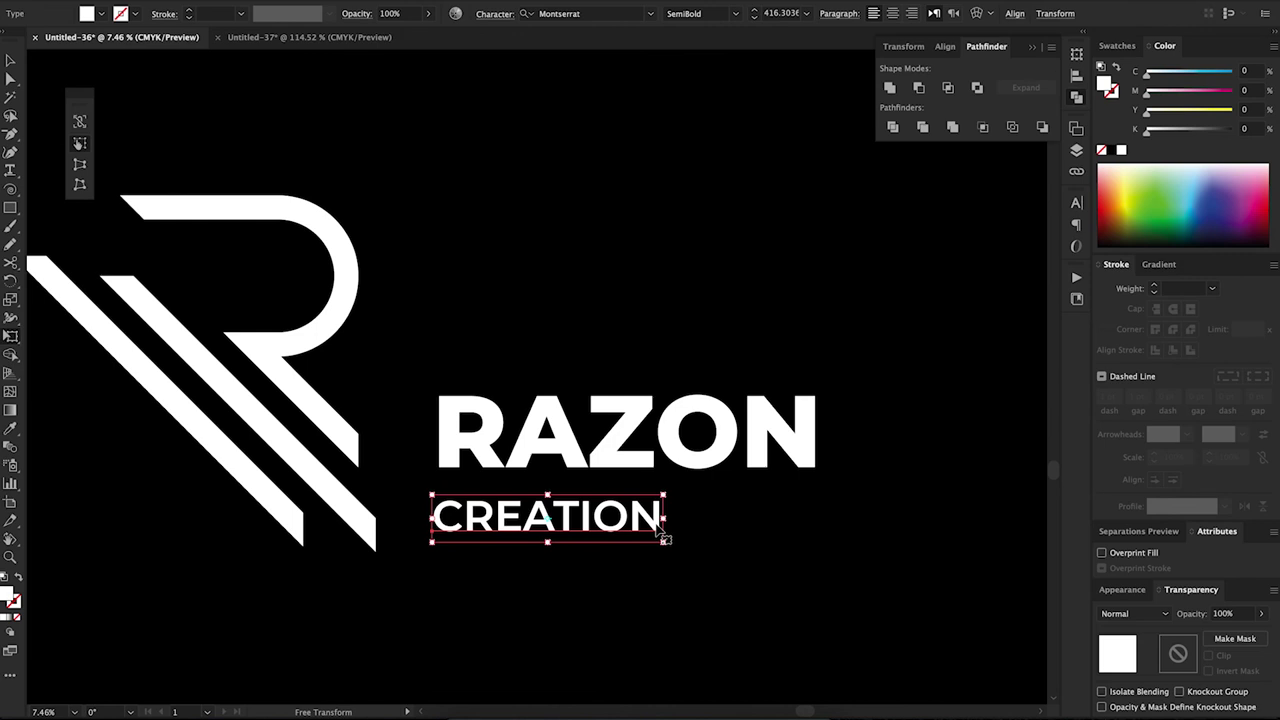
key("alt+Right")
key("alt+Right")
key("alt+Right")
key("alt+Right")
key("alt+Right")
key("alt+Right")
key("alt+Right")
key("alt+Right")
key("alt+Right")
key("alt+Right")
key("alt+Right")
key("alt+Right")
key("alt+Right")
key("alt+Right")
key("alt+Right")
key("alt+Right")
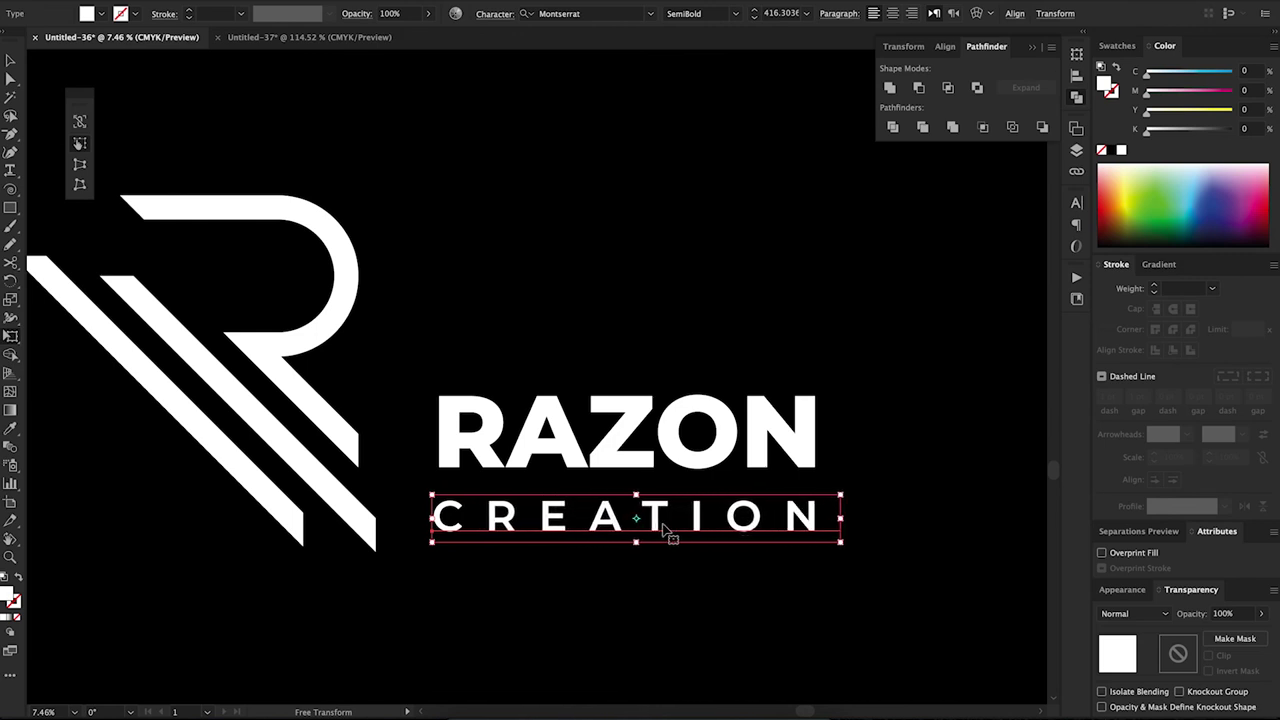
mouse_move(662, 530)
left_mouse_down()
mouse_move(662, 513)
mouse_move(866, 489)
mouse_move(885, 475)
left_mouse_up()
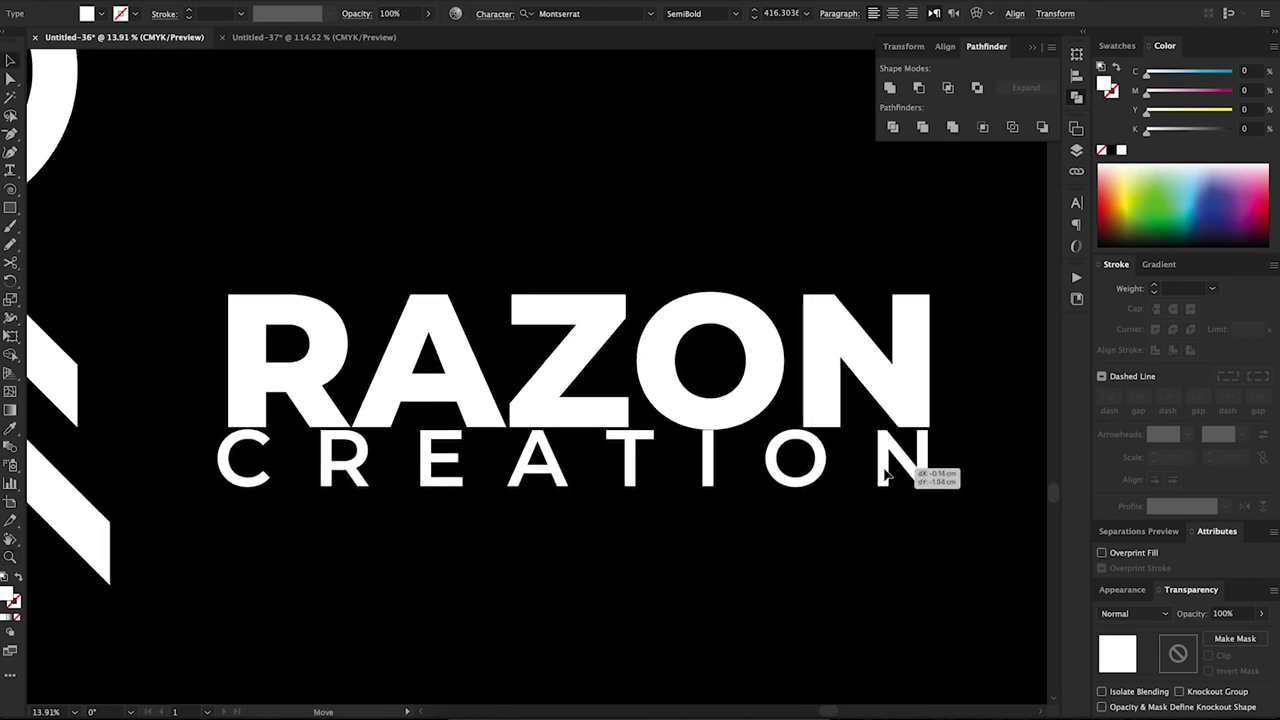
left_click_drag(885, 475, 885, 476)
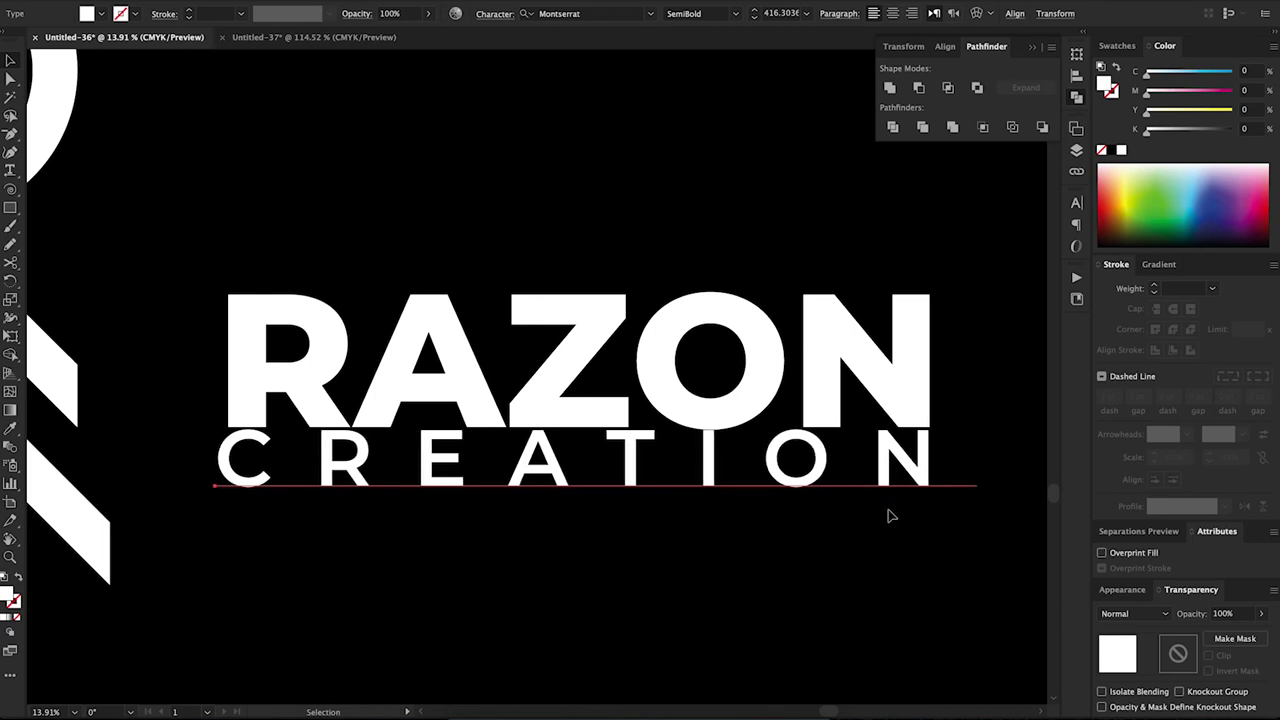
key("e")
left_click_drag(216, 508, 223, 504)
Nudge CREATION down, then shrink the striped R mark and tuck it beside the text.
scroll(506, 474, "down", 5)
left_click_drag(551, 482, 546, 503)
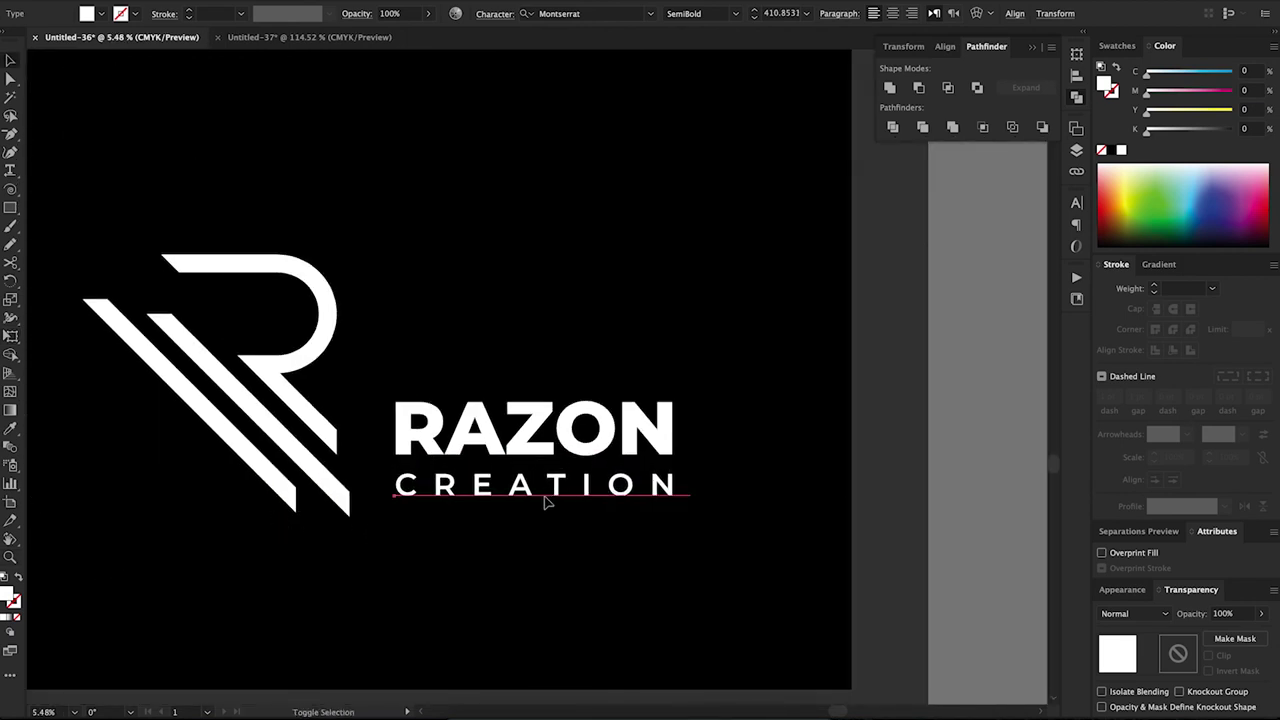
left_click_drag(314, 214, 223, 486)
left_click_drag(314, 435, 391, 414)
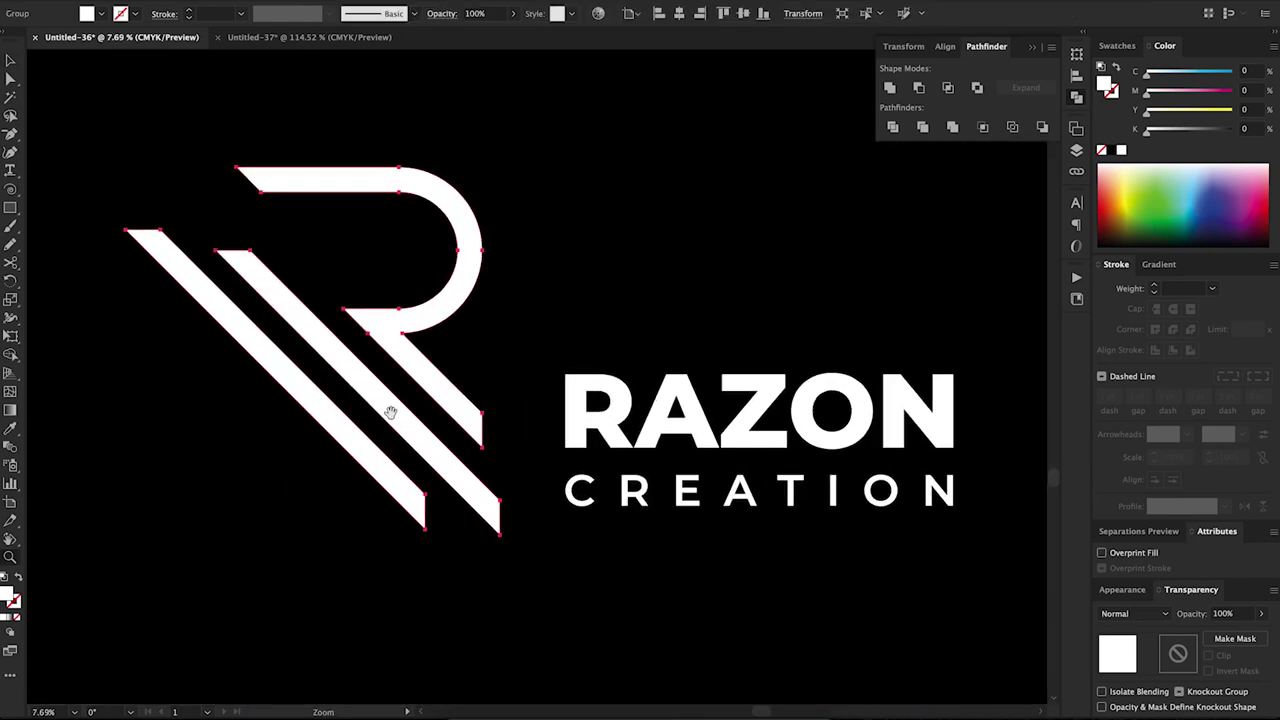
key("e")
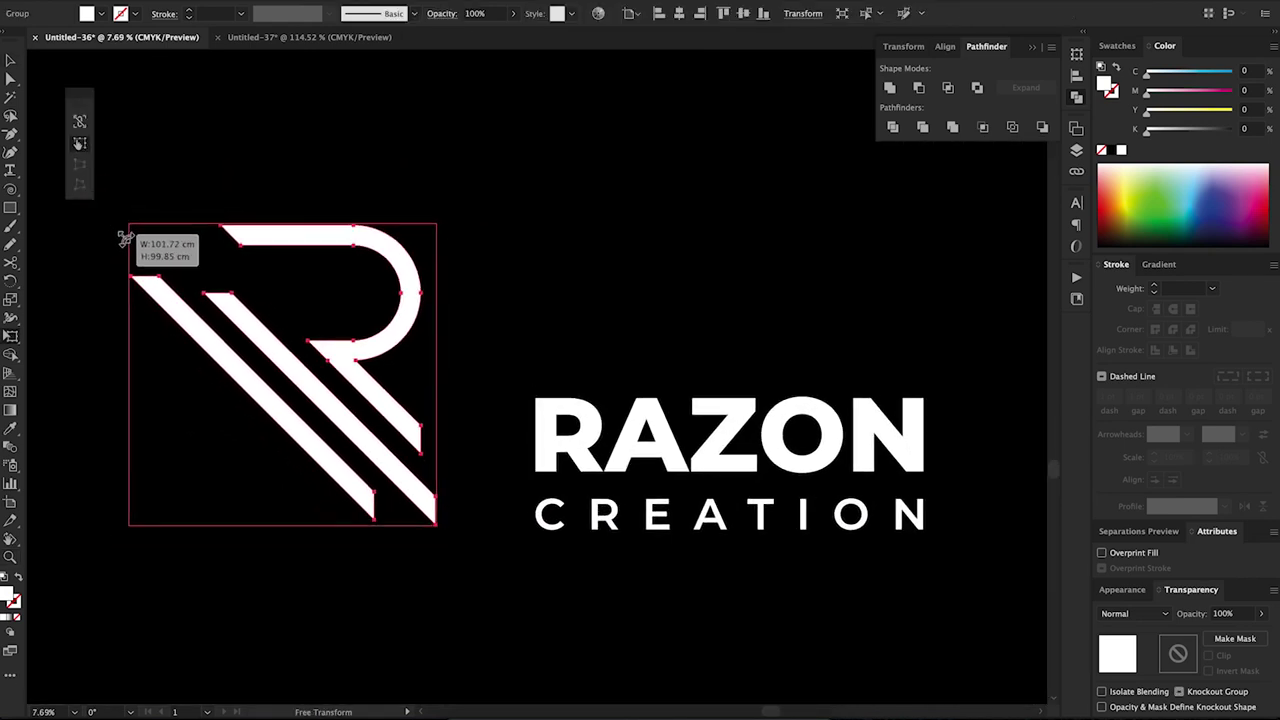
left_click_drag(97, 191, 137, 249)
key("v")
mouse_move(409, 334)
left_mouse_down()
mouse_move(503, 370)
mouse_move(487, 349)
left_mouse_up()
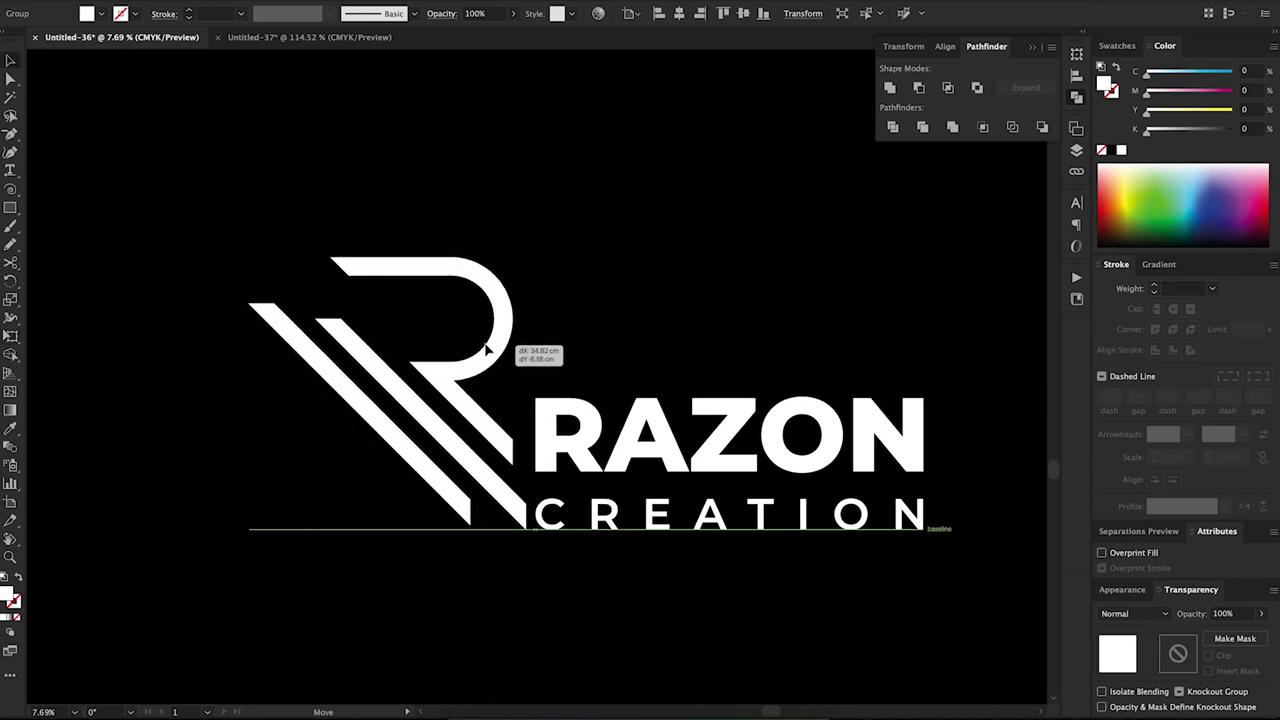
mouse_move(487, 349)
left_mouse_down()
mouse_move(451, 405)
mouse_move(524, 410)
mouse_move(503, 409)
mouse_move(510, 387)
mouse_move(466, 413)
left_mouse_up()
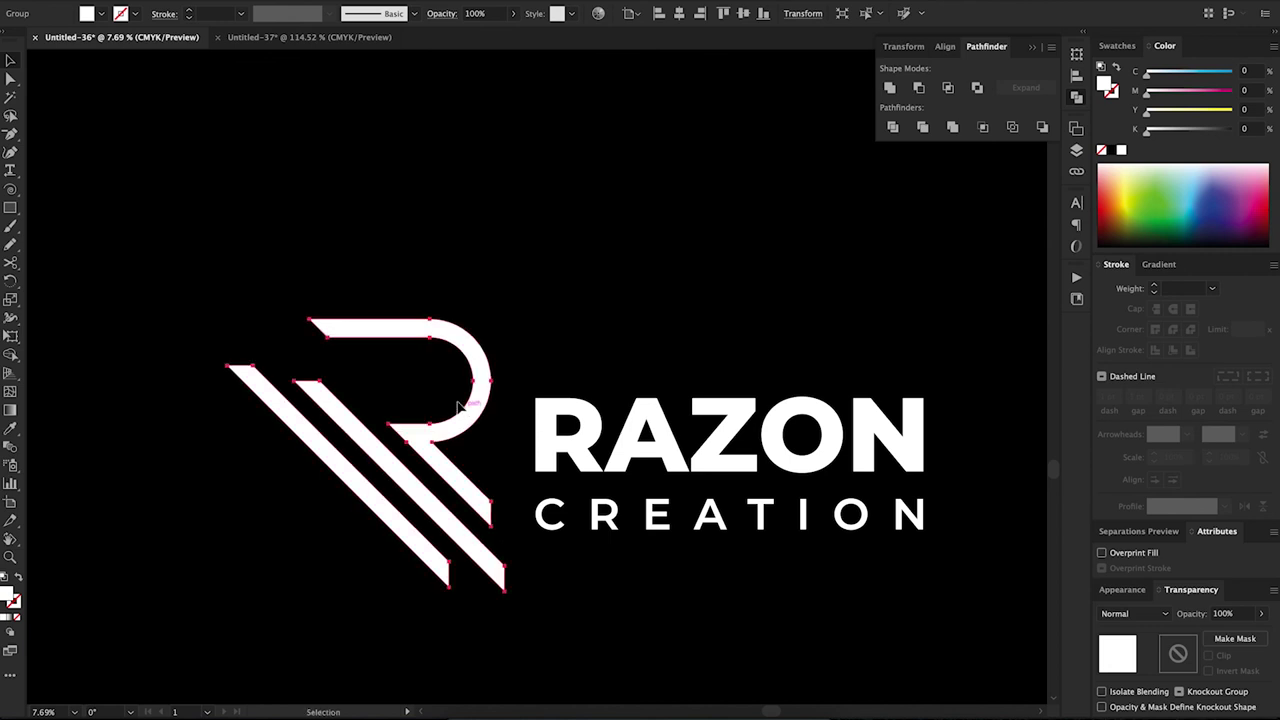
Select the R mark and text together and centre them horizontally and vertically on the artboard.
scroll(740, 515, "down", 1)
scroll(740, 515, "down", 1)
left_click_drag(888, 396, 254, 637)
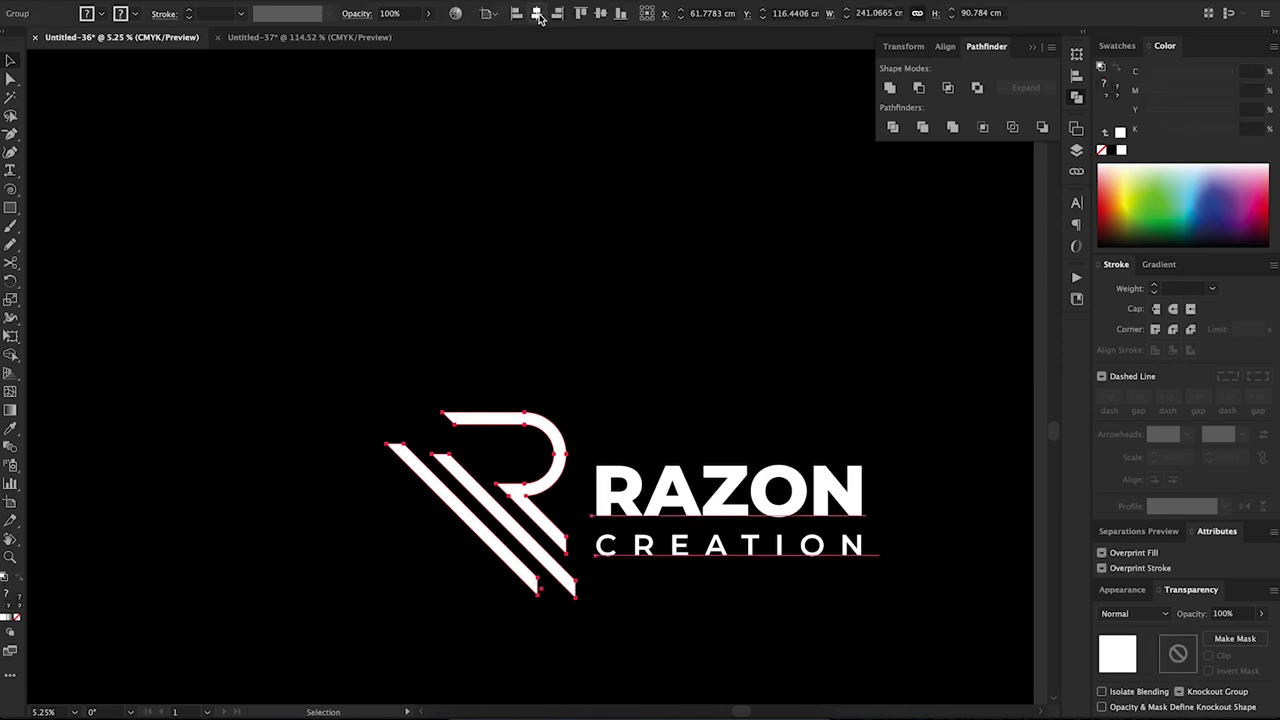
left_click(538, 13)
left_click(600, 13)
mouse_move(714, 329)
left_mouse_down()
mouse_move(729, 474)
mouse_move(615, 493)
mouse_move(560, 440)
left_mouse_up()
scroll(560, 440, "up", 1)
scroll(517, 385, "up", 1)
key("ctrl+shift+a")
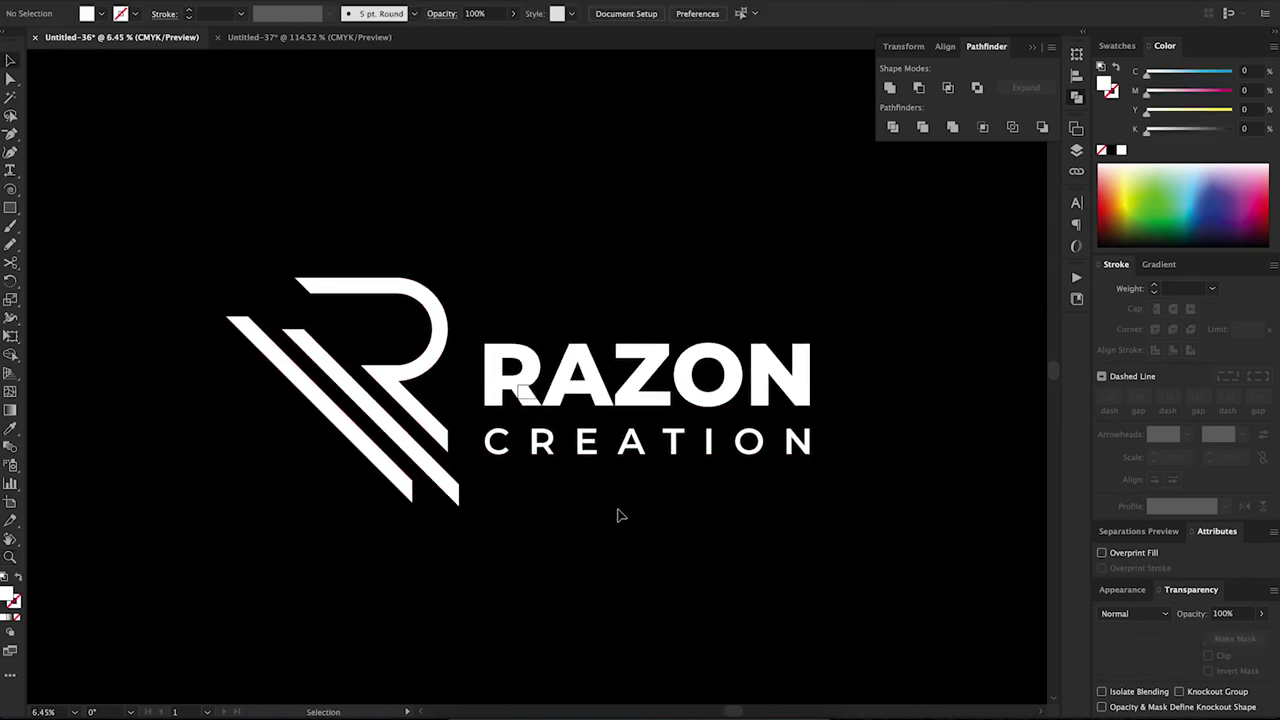